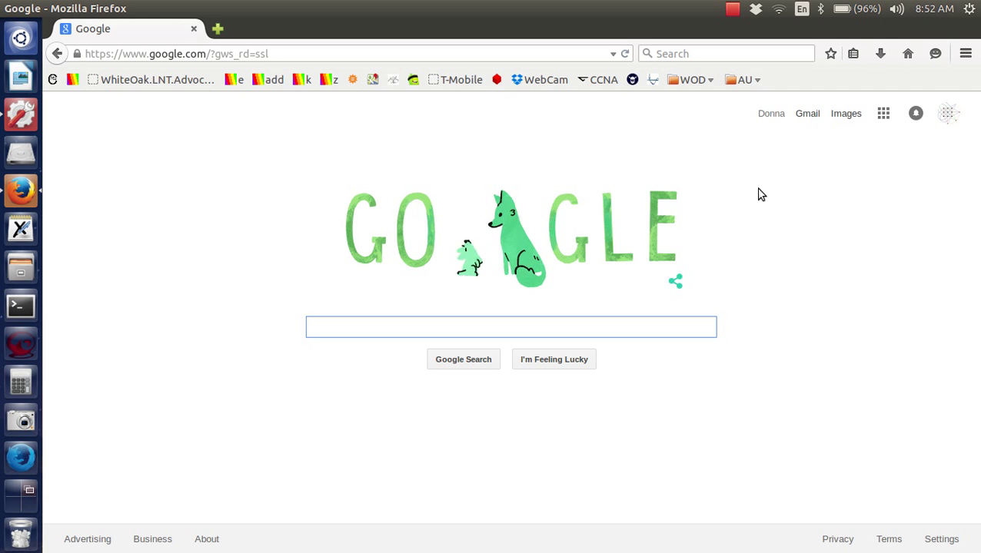
Go from the Google search page to Google Drive through the Google apps grid
{"action": "left_click", "coordinate": [884, 115]}
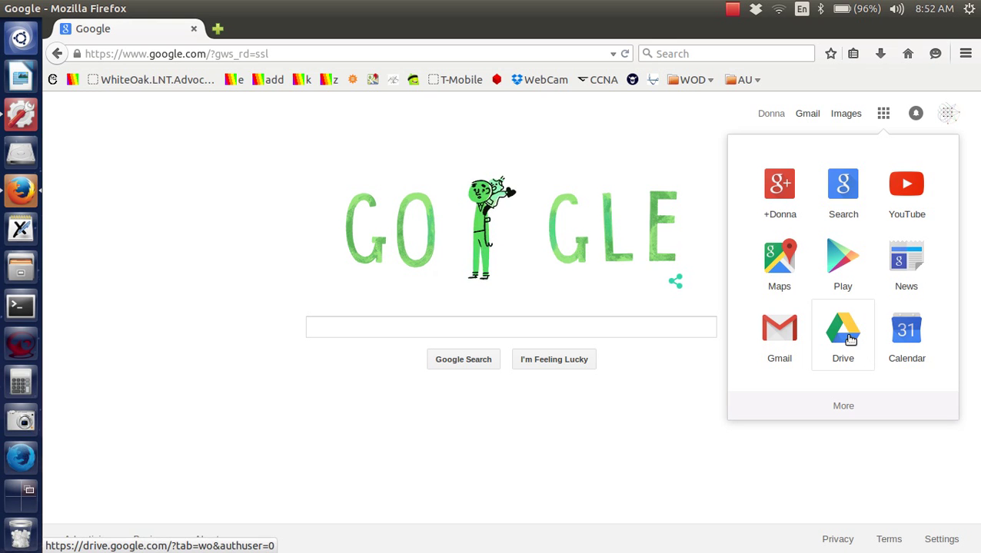
{"action": "left_click", "coordinate": [844, 331]}
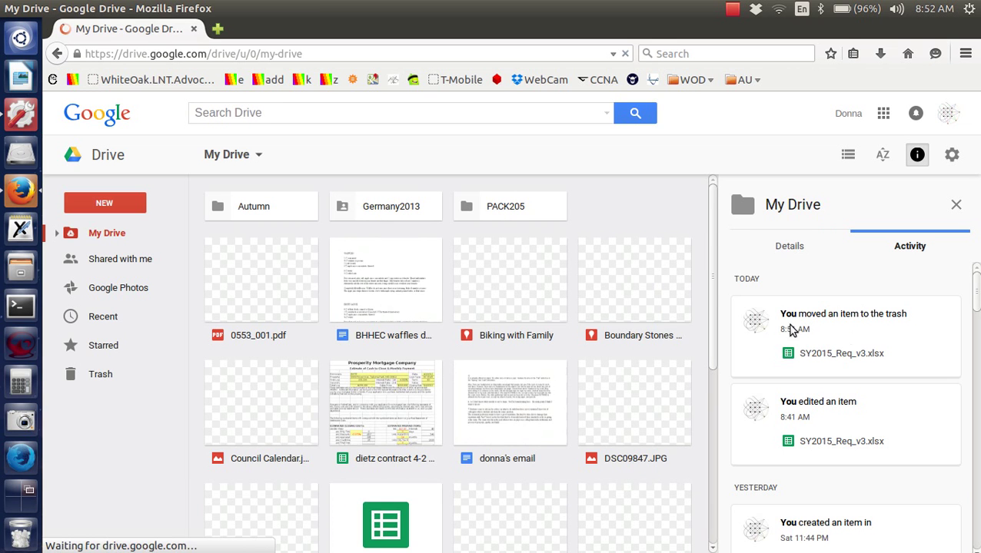
Open the Autumn folder and open SY2015_Req_v3.xlsx with Google Sheets
{"action": "left_click", "coordinate": [237, 208]}
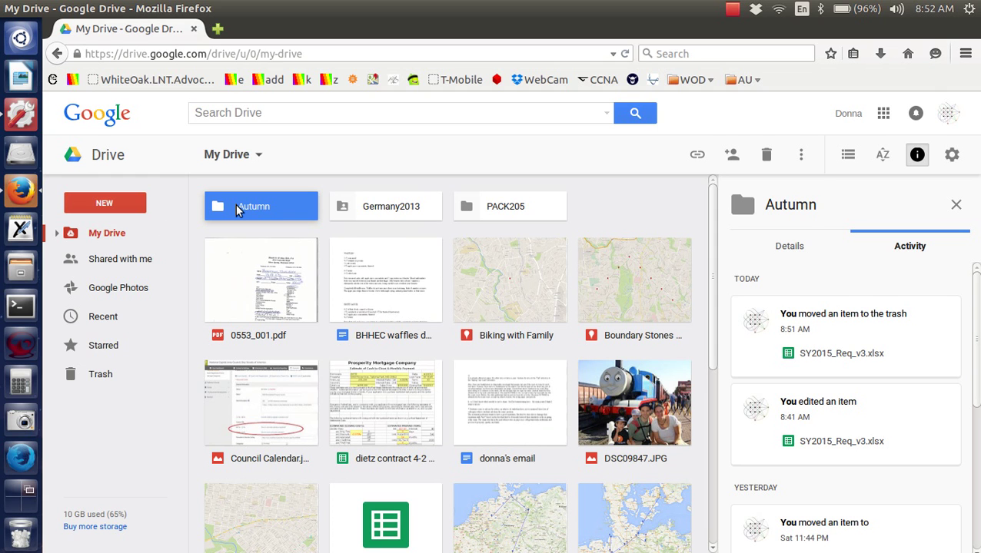
{"action": "double_click", "coordinate": [236, 208]}
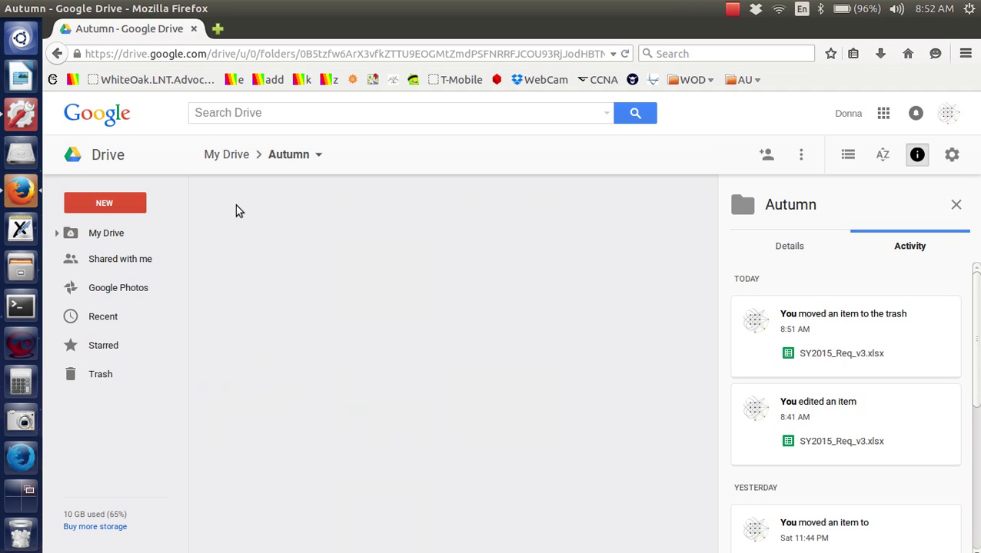
{"action": "left_click", "coordinate": [252, 216]}
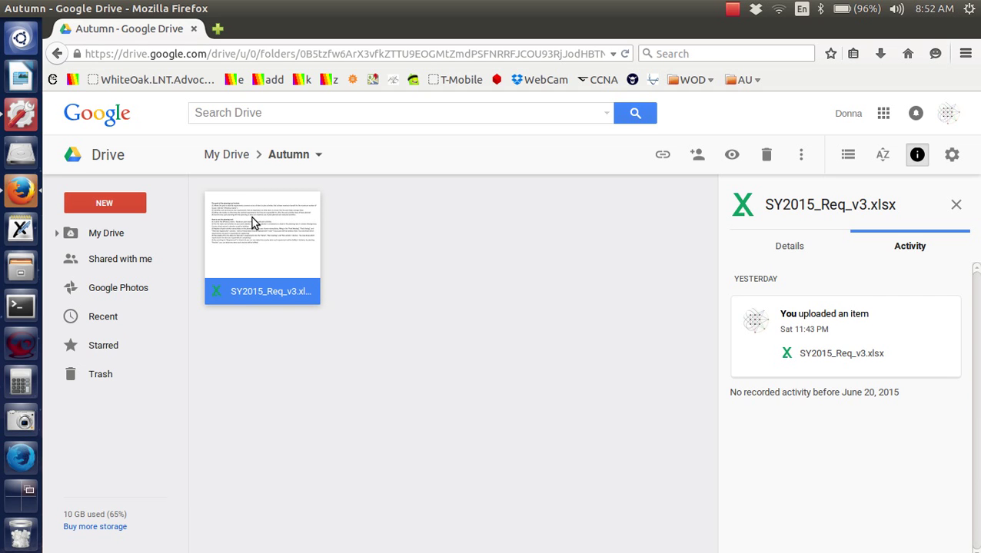
{"action": "right_click", "coordinate": [252, 217]}
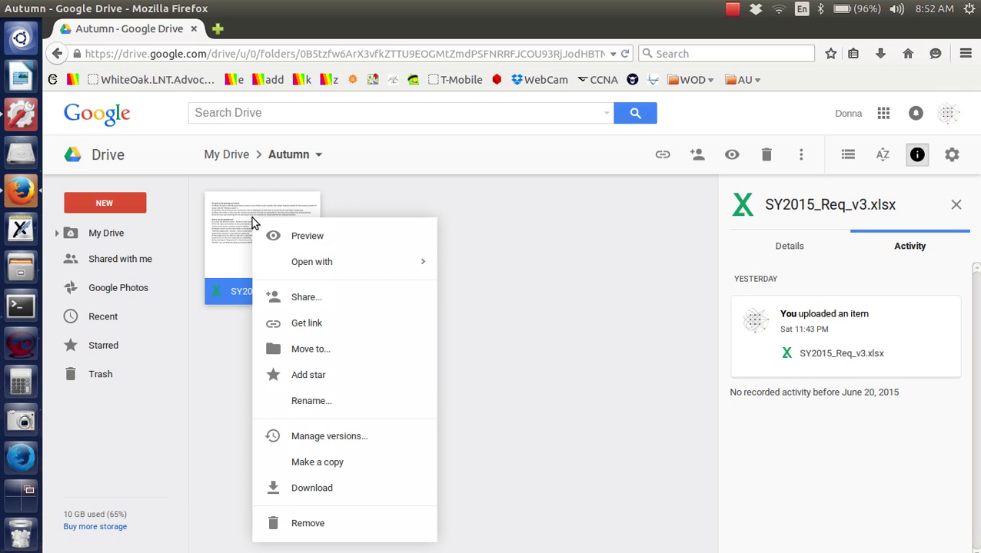
{"action": "mouse_move", "coordinate": [325, 264]}
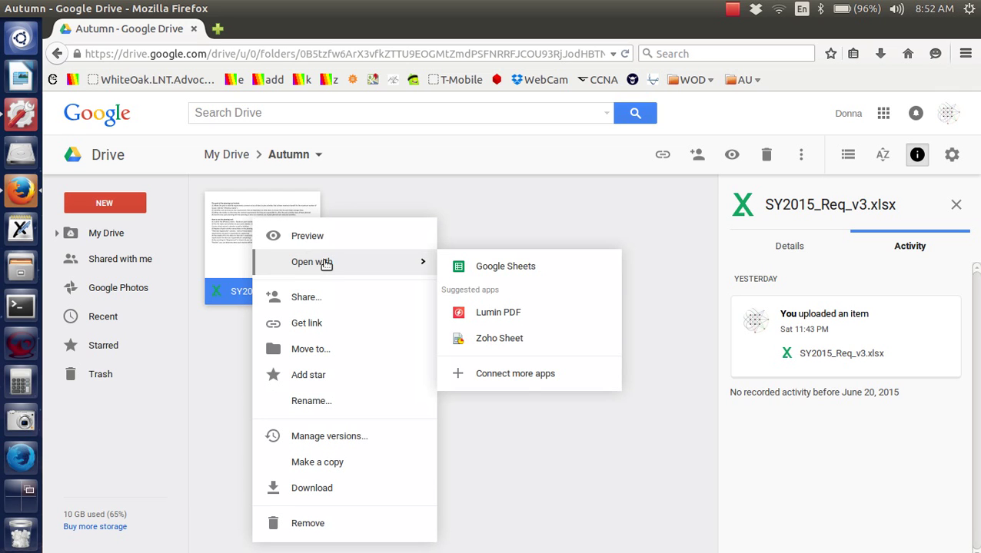
{"action": "left_click", "coordinate": [535, 269]}
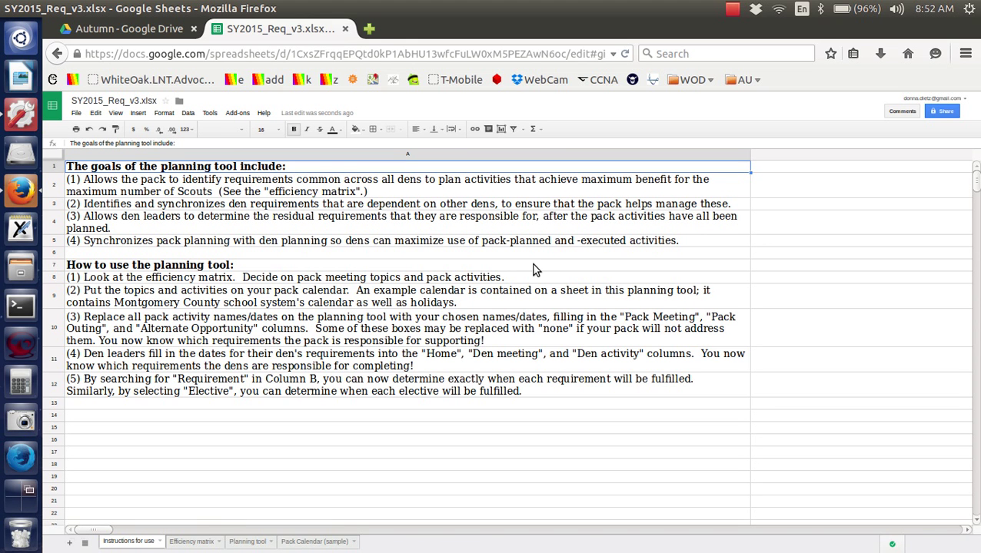
{"action": "key", "text": "ctrl+minus"}
{"action": "key", "text": "ctrl+minus"}
{"action": "key", "text": "ctrl+minus"}
{"action": "key", "text": "ctrl+minus"}
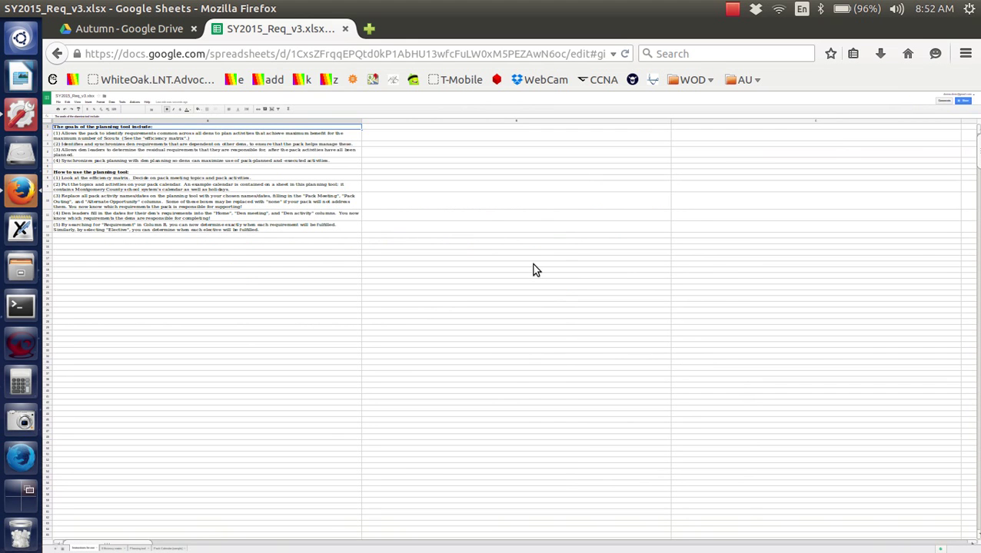
{"action": "key", "text": "ctrl+plus"}
{"action": "key", "text": "ctrl+plus"}
{"action": "key", "text": "ctrl+plus"}
{"action": "key", "text": "ctrl+plus"}
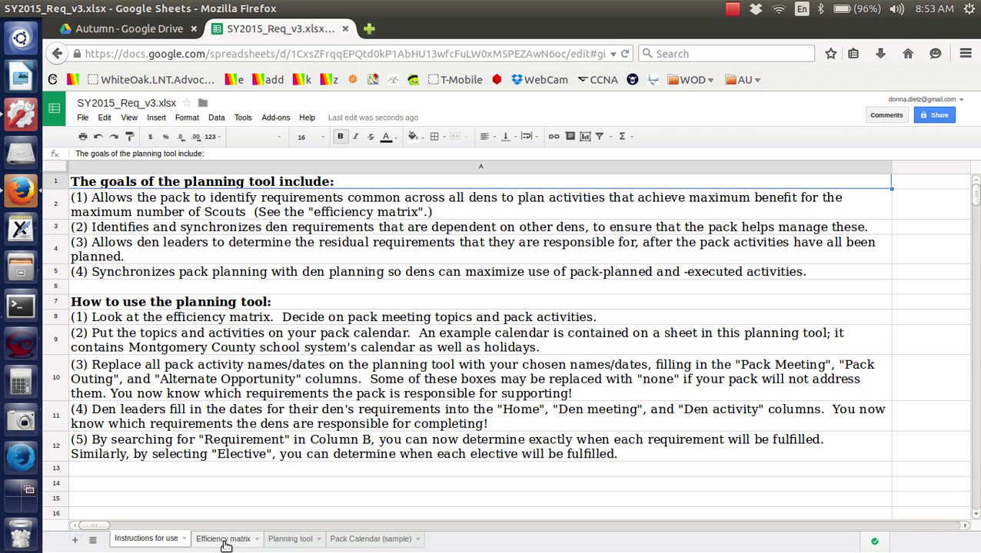
Switch to the Planning tool sheet and look over its AOL-BBW and AOL-SA requirement rows
{"action": "left_click", "coordinate": [288, 539]}
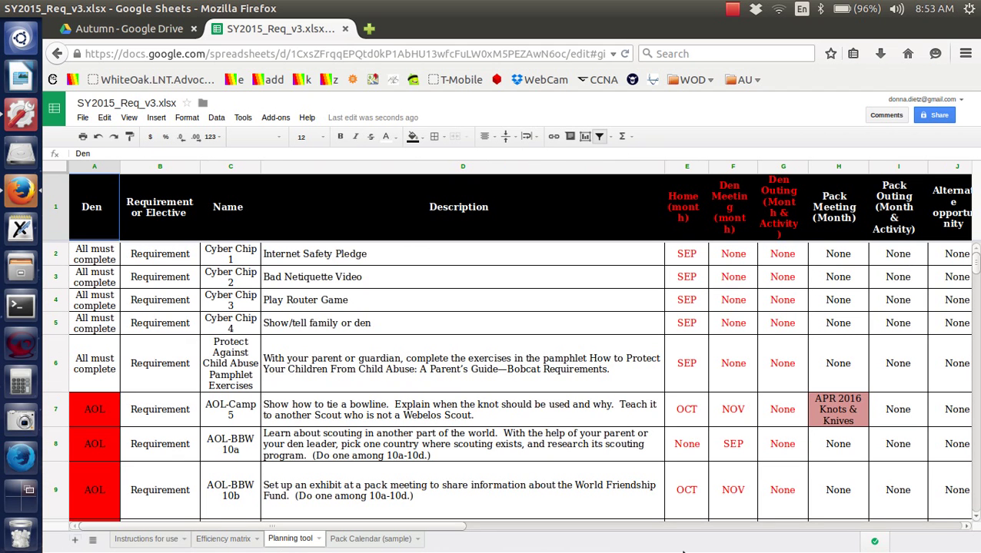
{"action": "scroll", "coordinate": [834, 532], "scroll_direction": "right", "scroll_amount": 1}
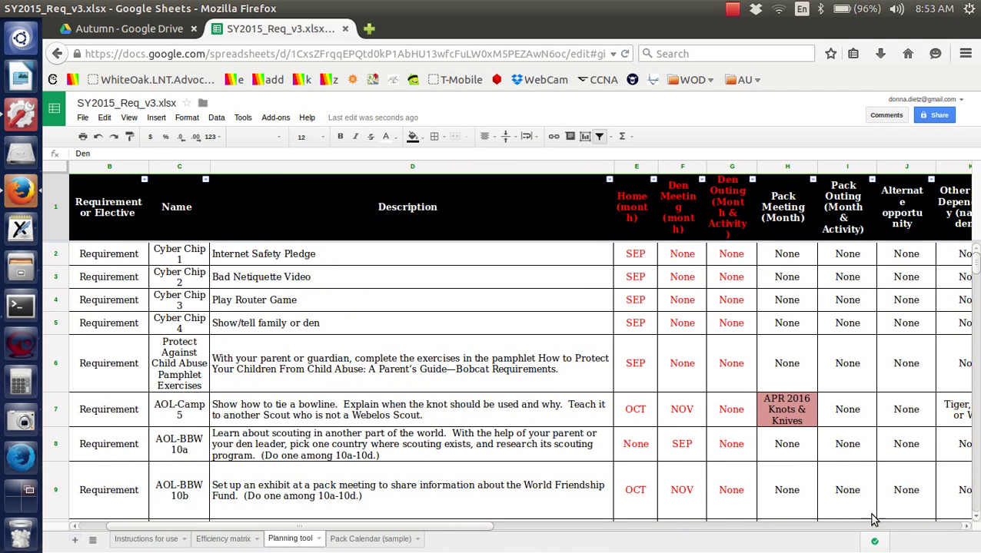
{"action": "scroll", "coordinate": [978, 446], "scroll_direction": "down", "scroll_amount": 3}
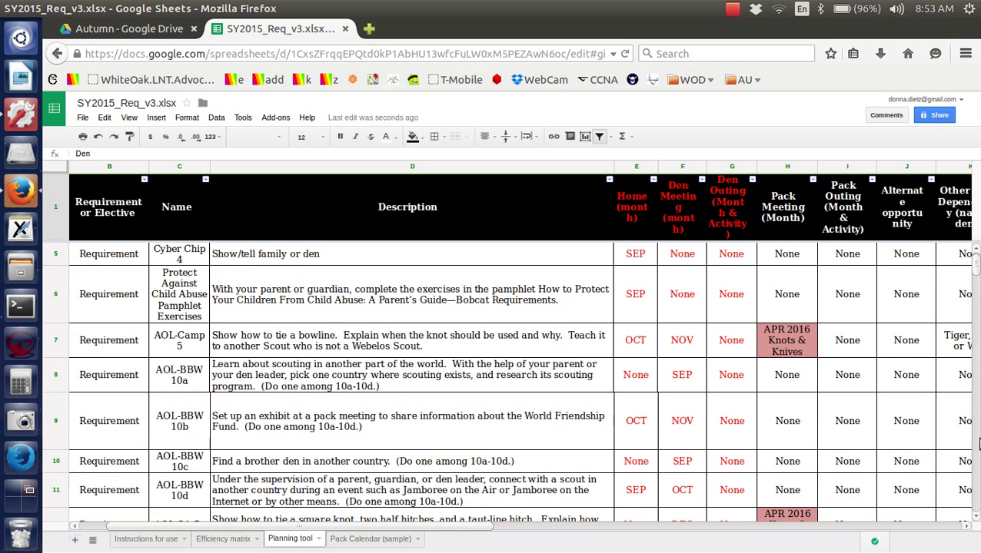
{"action": "scroll", "coordinate": [977, 446], "scroll_direction": "down", "scroll_amount": 3}
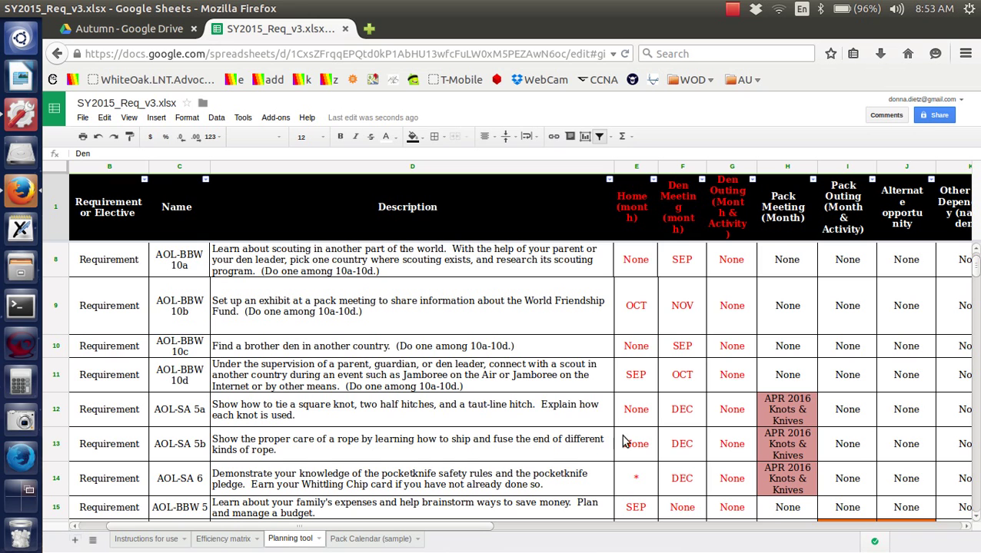
Widen columns E through G, starting with Home (month)
{"action": "left_click", "coordinate": [637, 166]}
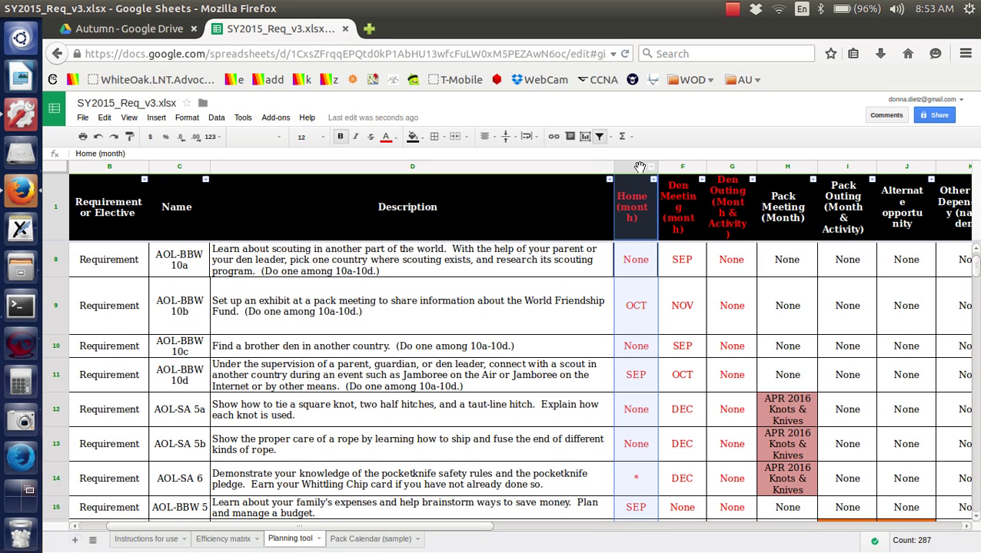
{"action": "left_click", "coordinate": [740, 167], "text": "shift"}
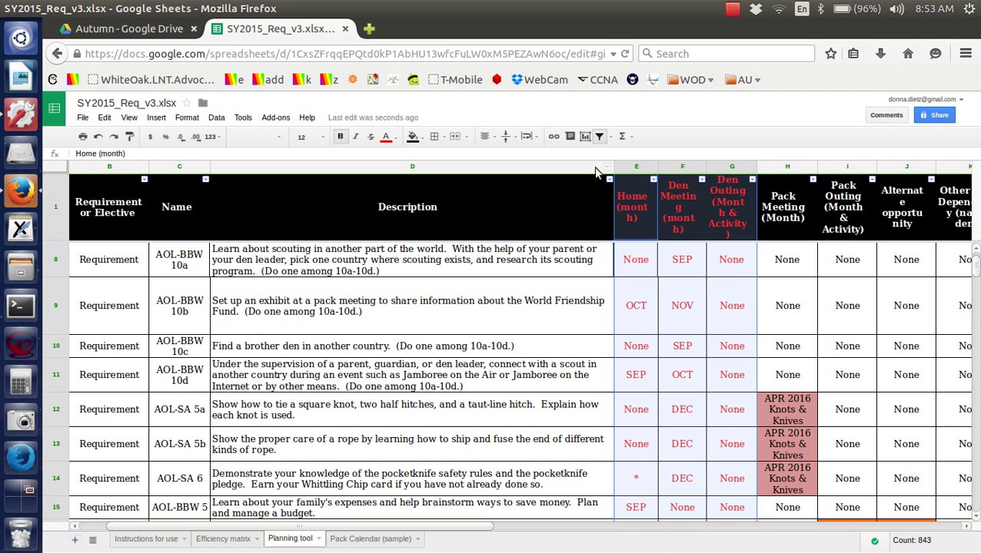
{"action": "right_click", "coordinate": [633, 166]}
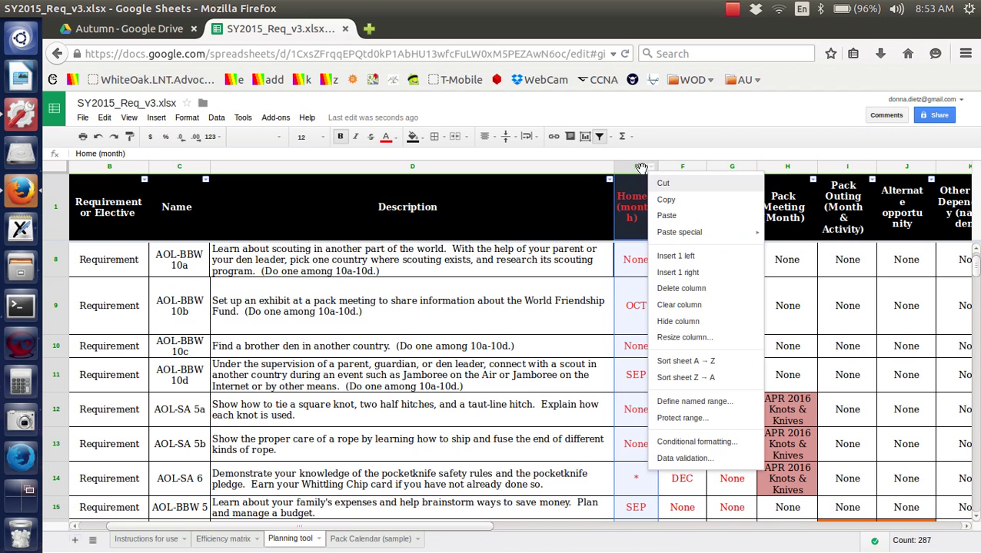
{"action": "left_click", "coordinate": [635, 167]}
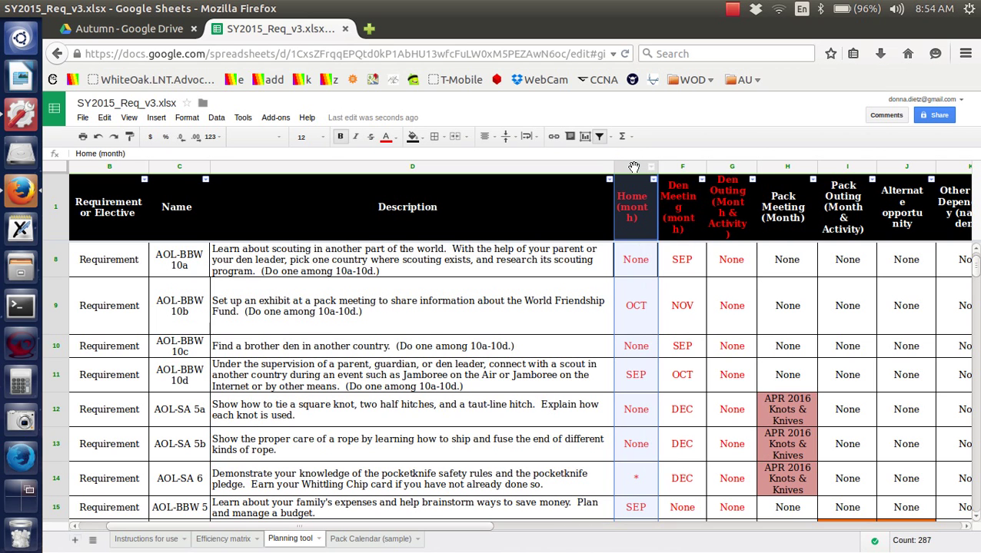
{"action": "left_click", "coordinate": [731, 167], "text": "shift"}
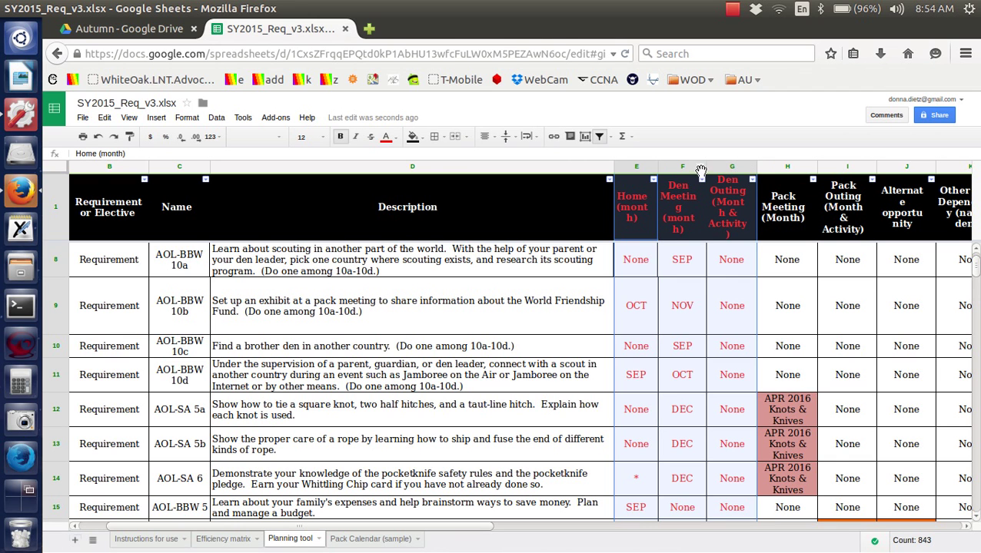
{"action": "left_click_drag", "start_coordinate": [705, 166], "coordinate": [718, 168]}
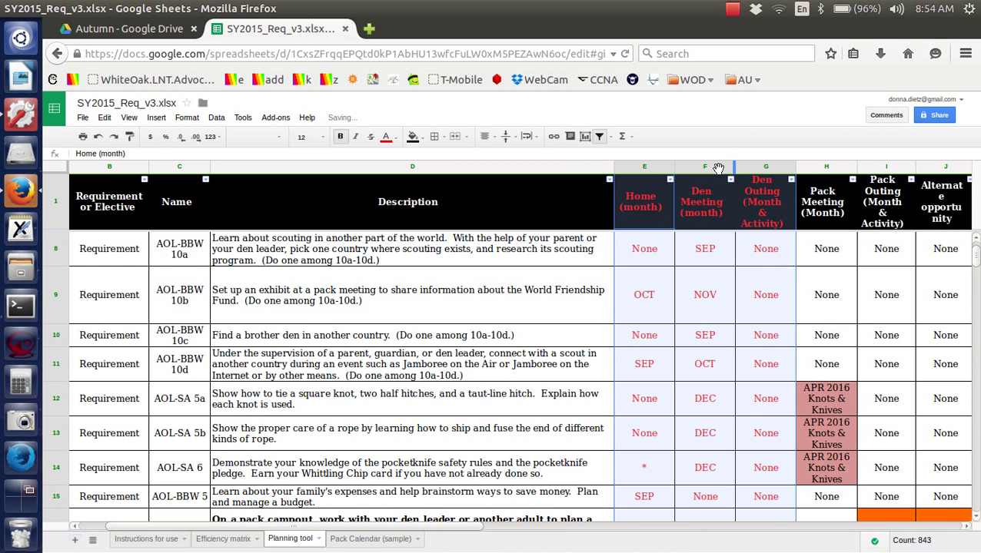
{"action": "left_click", "coordinate": [755, 528]}
{"action": "left_click", "coordinate": [755, 527]}
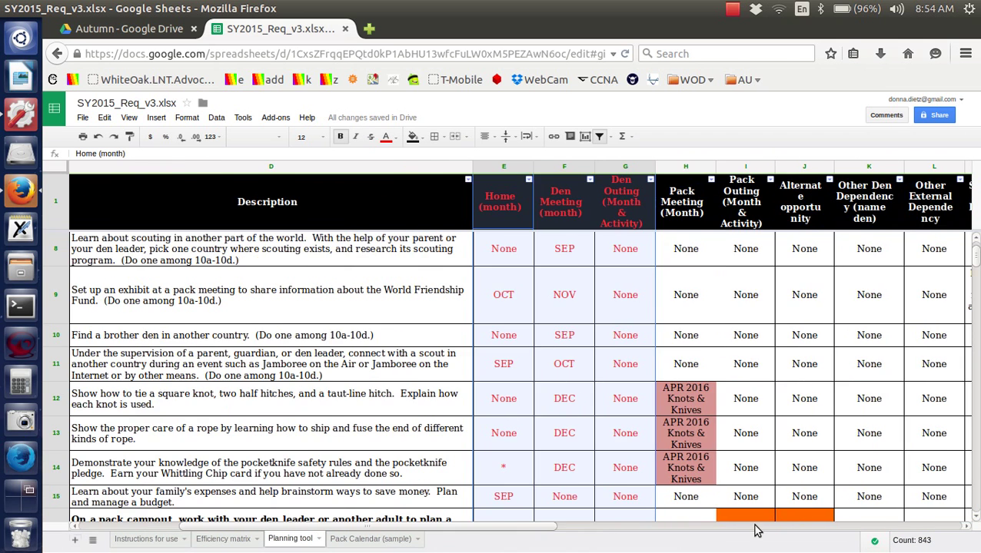
{"action": "left_click", "coordinate": [754, 528]}
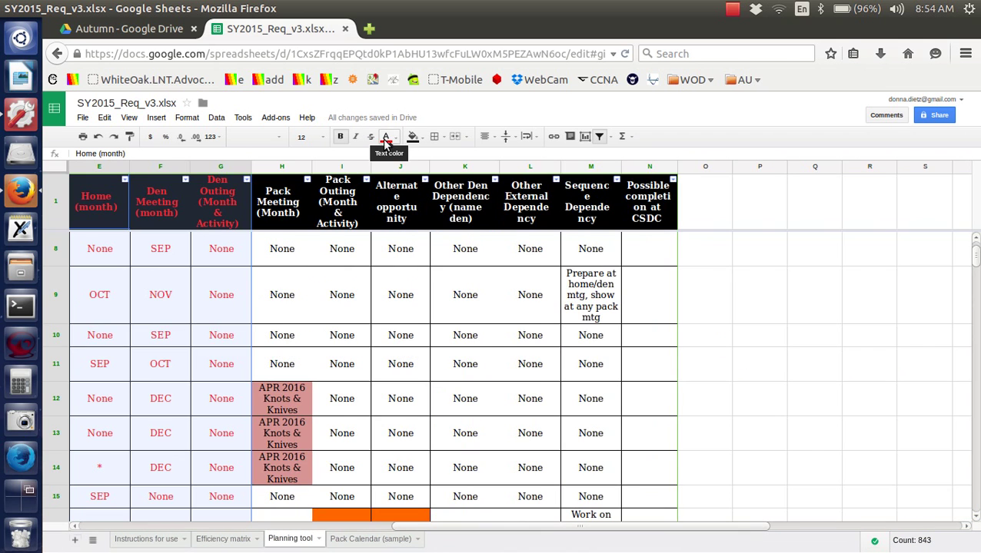
Widen columns J through N so the dependency and opportunity headers read cleanly
{"action": "left_click", "coordinate": [399, 167]}
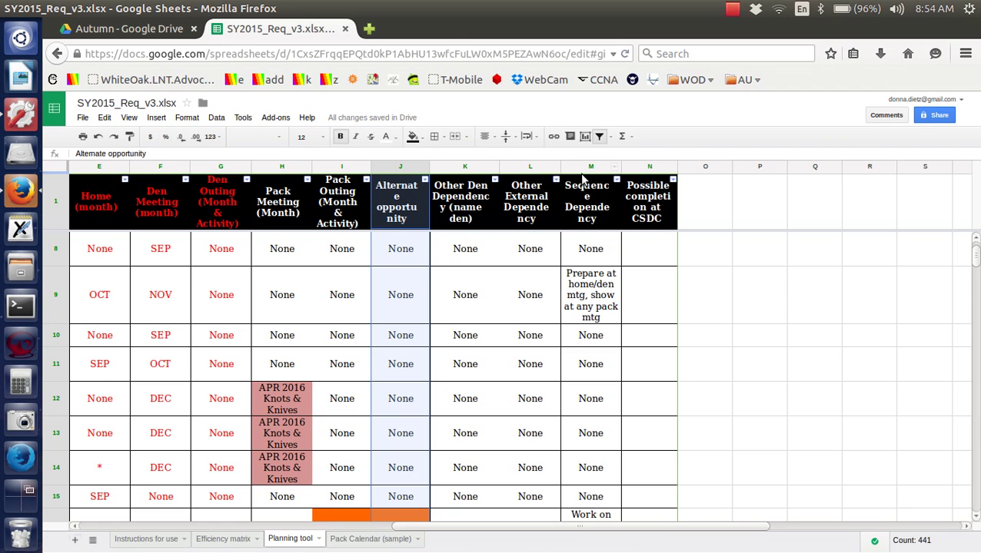
{"action": "left_click", "coordinate": [646, 166], "text": "shift"}
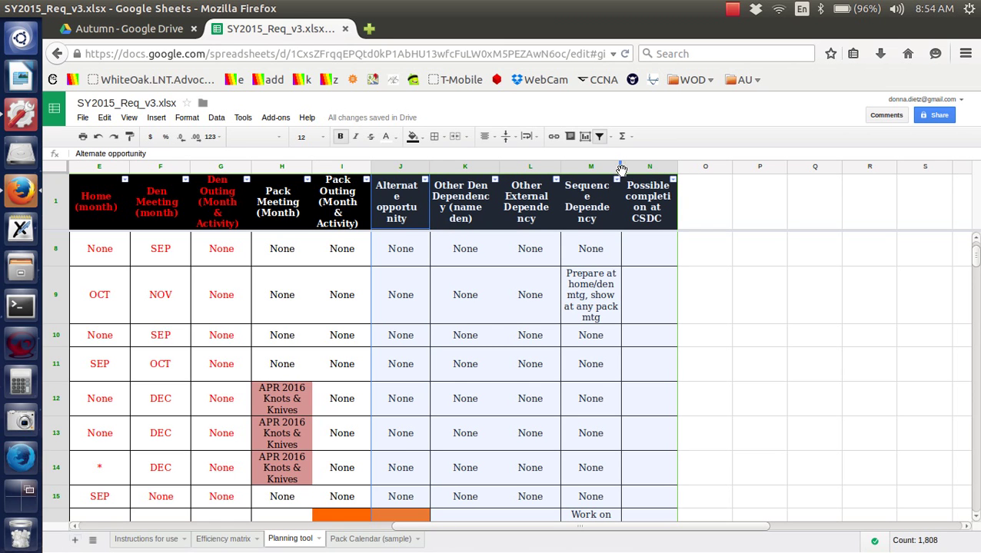
{"action": "left_click_drag", "start_coordinate": [621, 169], "coordinate": [639, 169]}
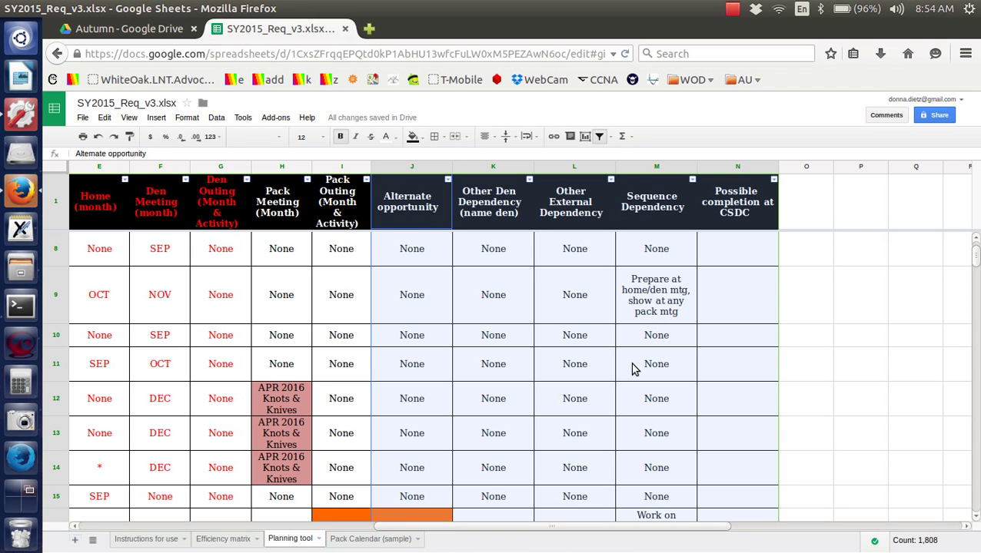
{"action": "left_click", "coordinate": [362, 540]}
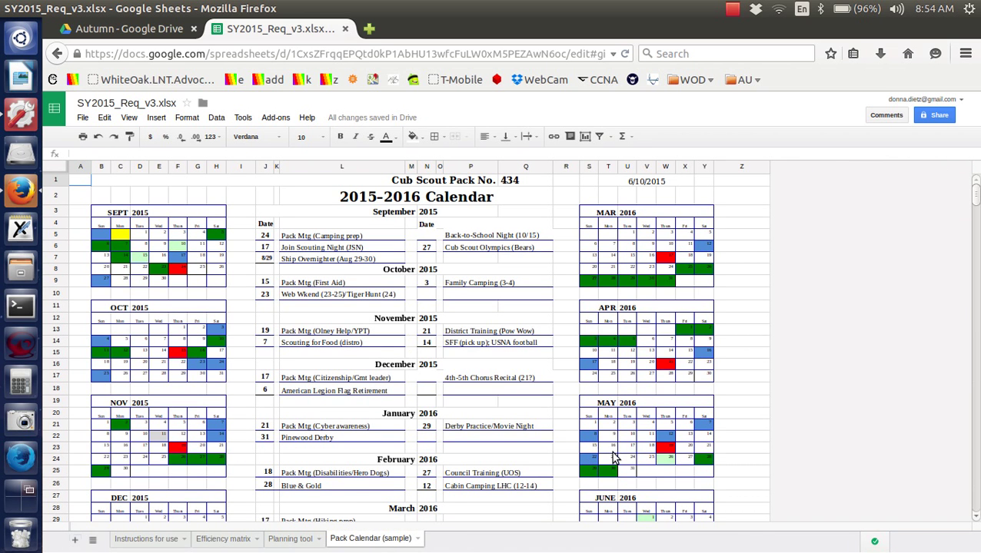
{"action": "key", "text": "ctrl+plus"}
{"action": "key", "text": "ctrl+plus"}
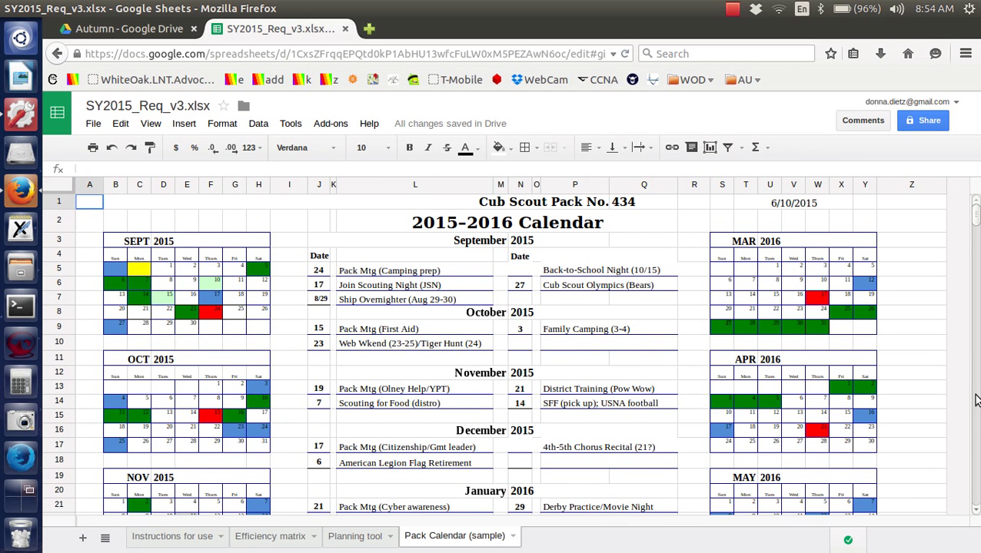
{"action": "scroll", "coordinate": [974, 401], "scroll_direction": "down", "scroll_amount": 1}
{"action": "scroll", "coordinate": [974, 400], "scroll_direction": "down", "scroll_amount": 1}
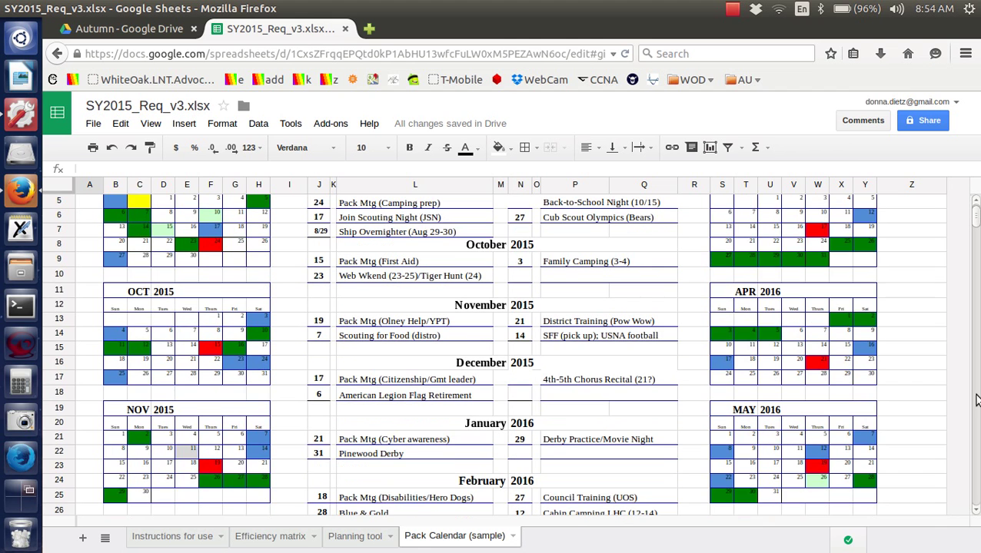
{"action": "scroll", "coordinate": [974, 401], "scroll_direction": "down", "scroll_amount": 1}
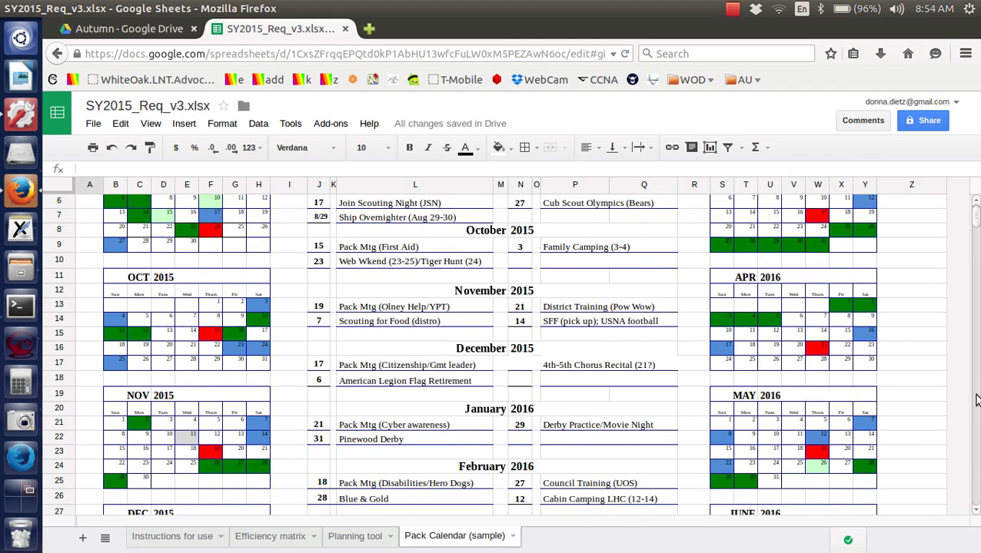
{"action": "scroll", "coordinate": [974, 401], "scroll_direction": "down", "scroll_amount": 20}
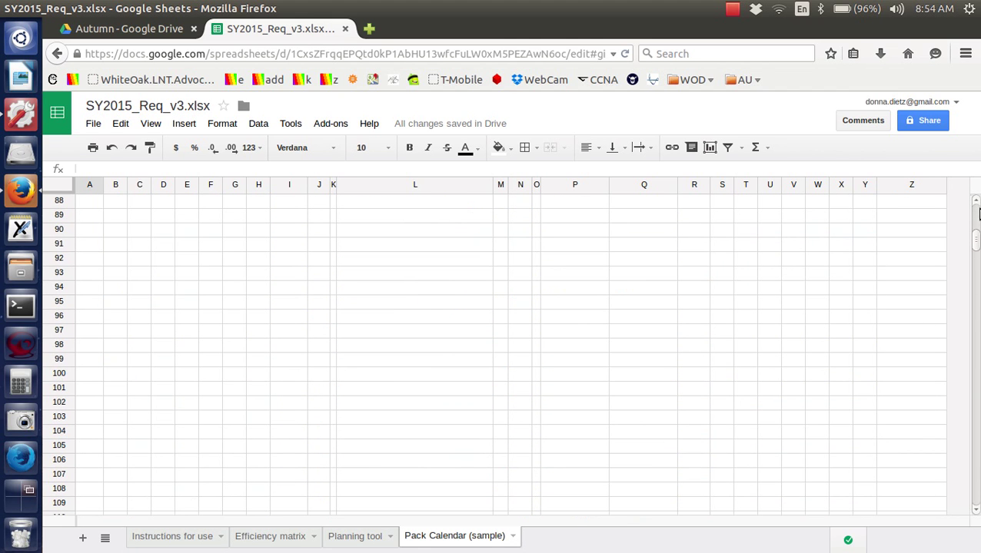
{"action": "scroll", "coordinate": [978, 214], "scroll_direction": "up", "scroll_amount": 20}
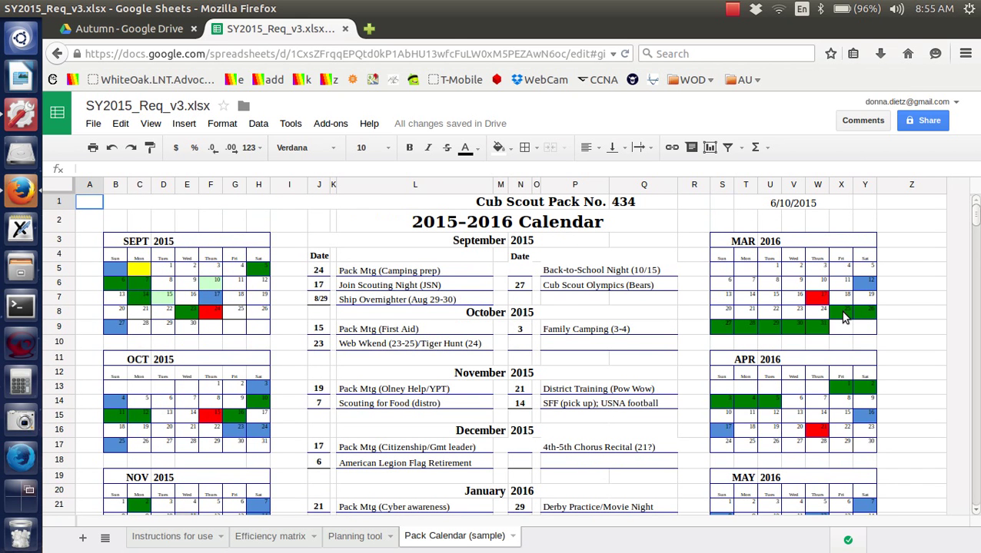
{"action": "left_click", "coordinate": [844, 315]}
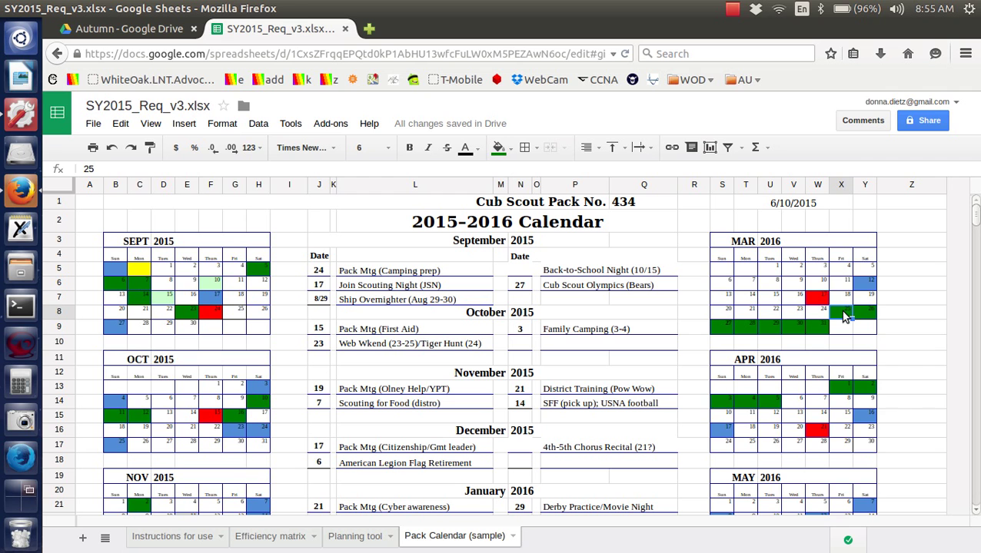
{"action": "right_click", "coordinate": [844, 317]}
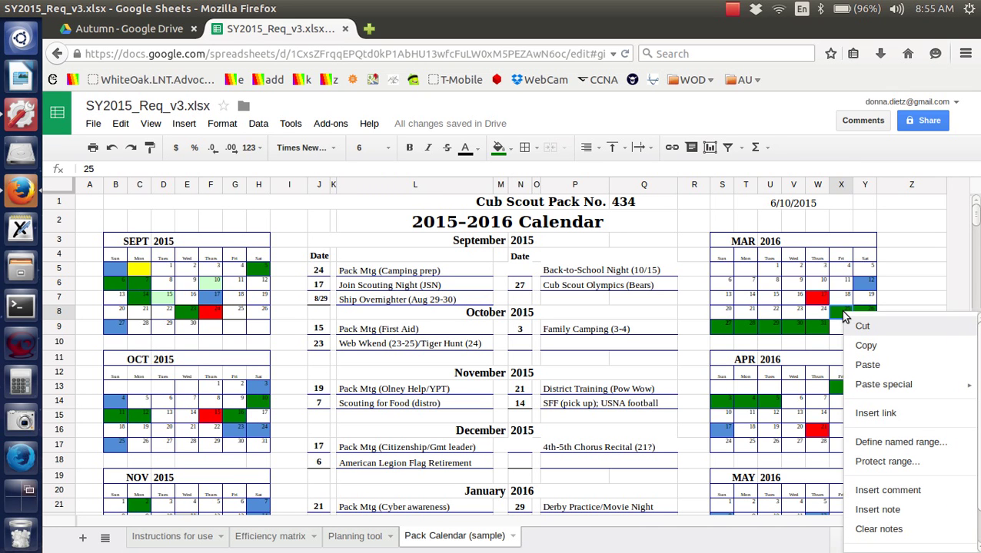
{"action": "left_click", "coordinate": [734, 9]}
{"action": "left_click", "coordinate": [738, 23]}
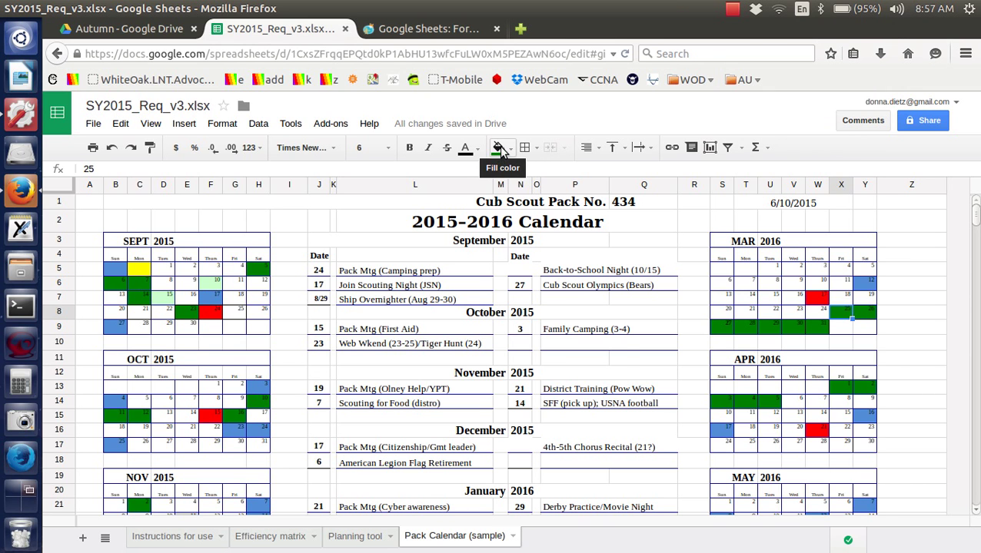
{"action": "left_click", "coordinate": [499, 149]}
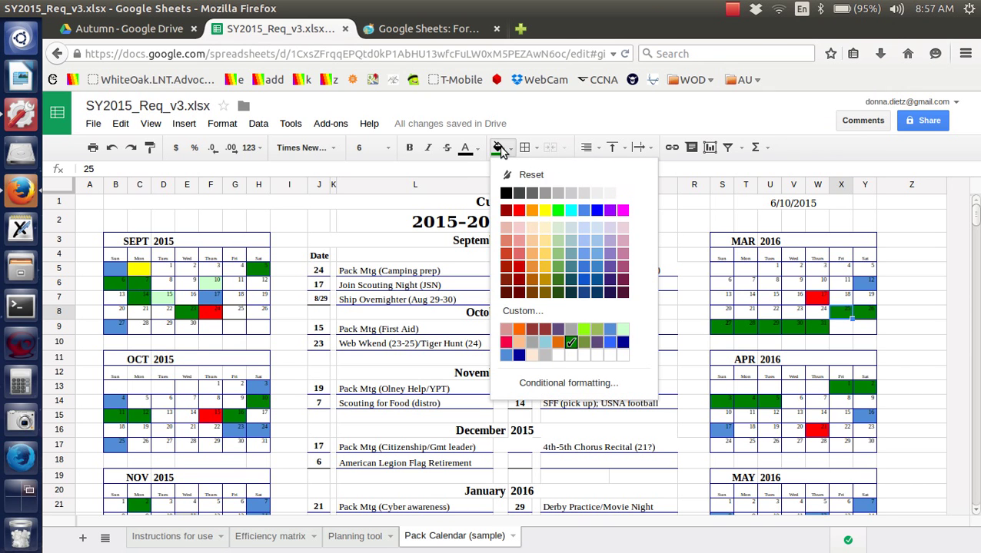
{"action": "left_click", "coordinate": [507, 228]}
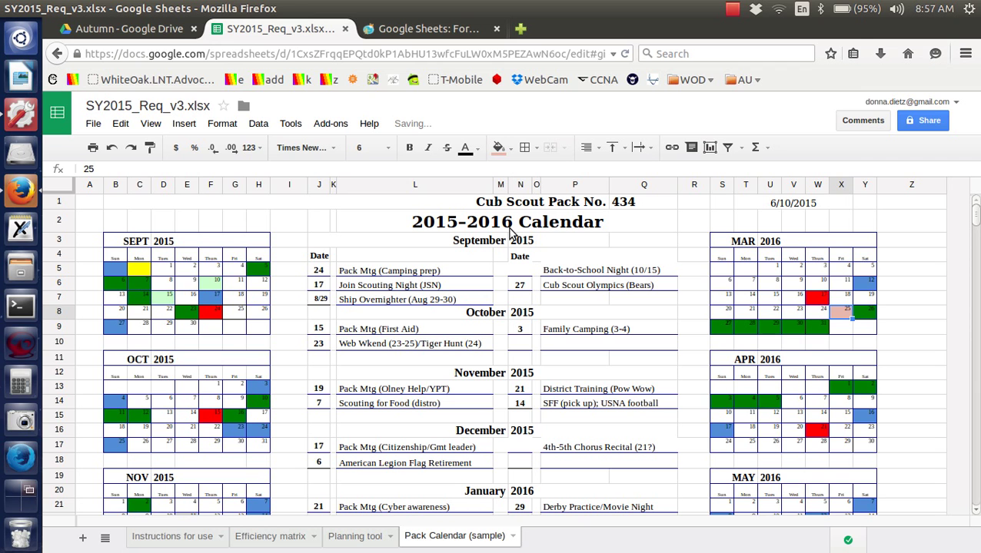
{"action": "left_click", "coordinate": [112, 149]}
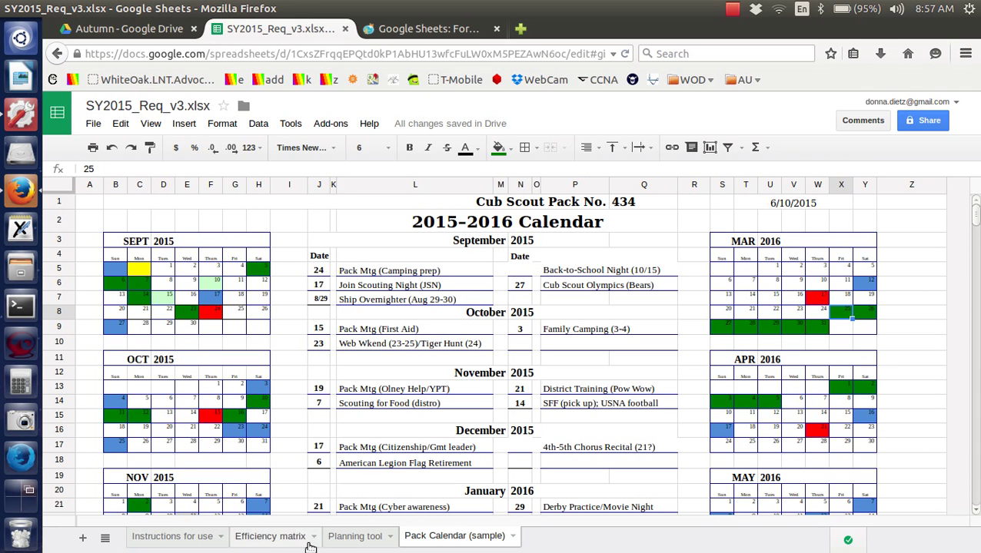
On the Planning tool sheet, zoom out and scroll through the table from Cyber Chip to WE-PS 5
{"action": "left_click", "coordinate": [346, 542]}
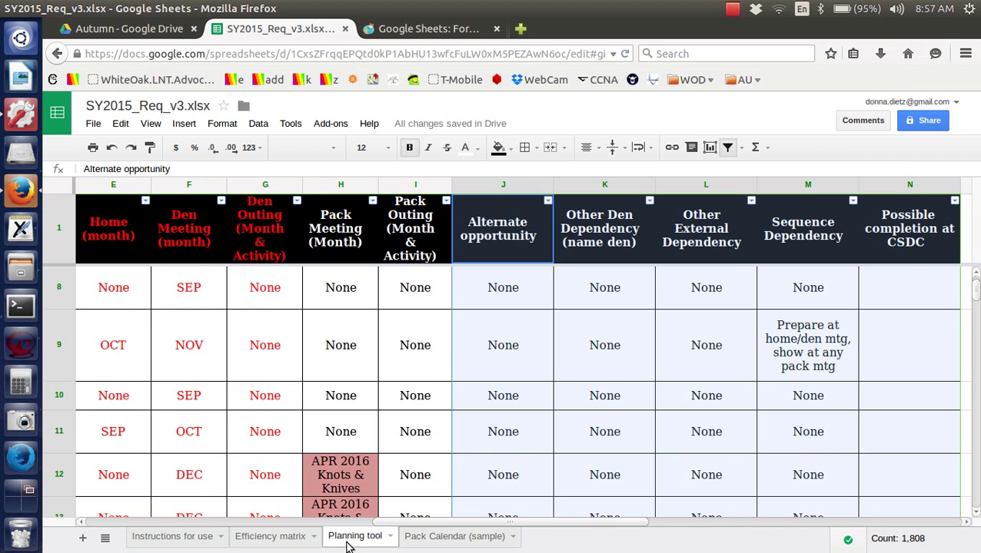
{"action": "key", "text": "ctrl+minus"}
{"action": "key", "text": "ctrl+minus"}
{"action": "key", "text": "ctrl+minus"}
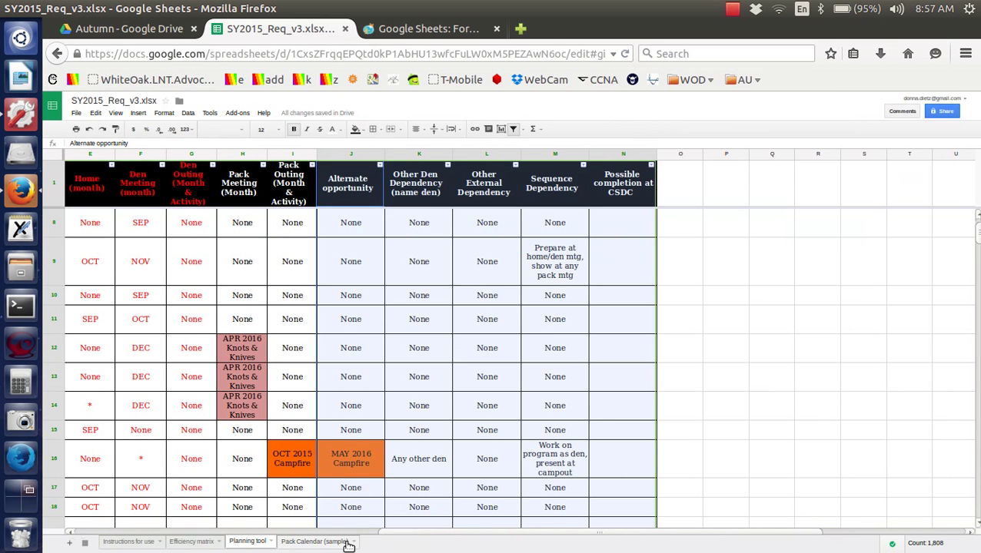
{"action": "left_click", "coordinate": [256, 534]}
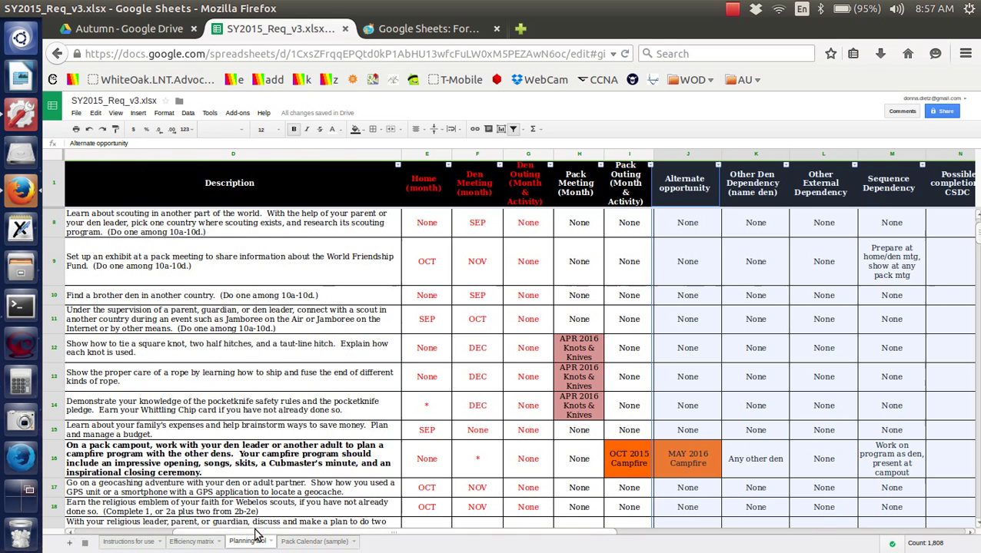
{"action": "left_click", "coordinate": [118, 534]}
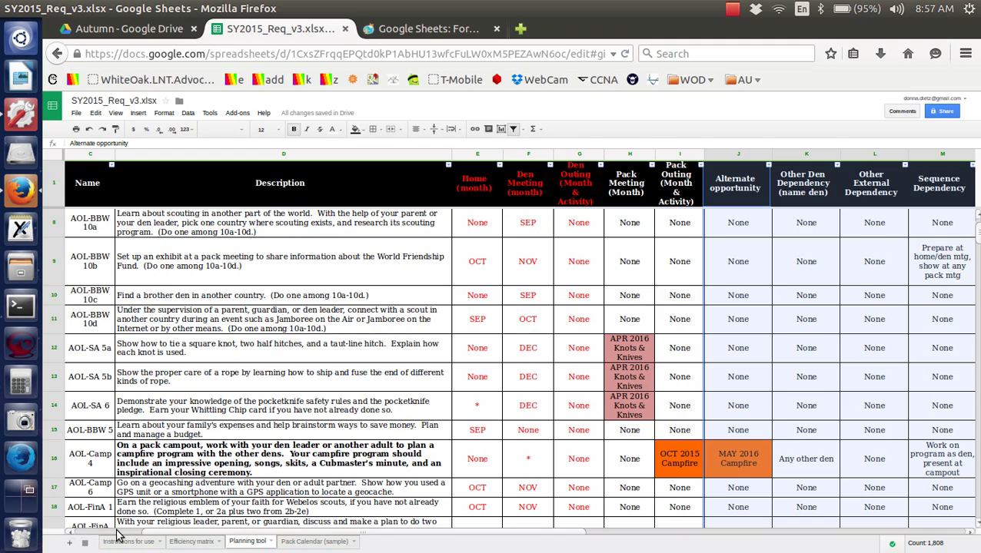
{"action": "left_click_drag", "start_coordinate": [978, 467], "coordinate": [978, 467]}
{"action": "left_click", "coordinate": [979, 331]}
{"action": "left_click_drag", "start_coordinate": [978, 331], "coordinate": [976, 375]}
{"action": "left_click", "coordinate": [977, 374]}
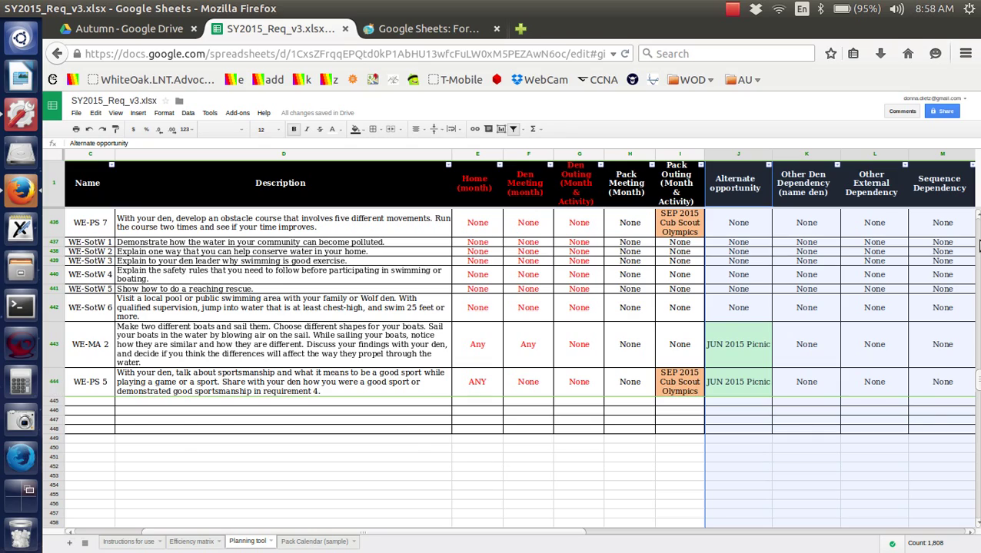
{"action": "left_click", "coordinate": [979, 245]}
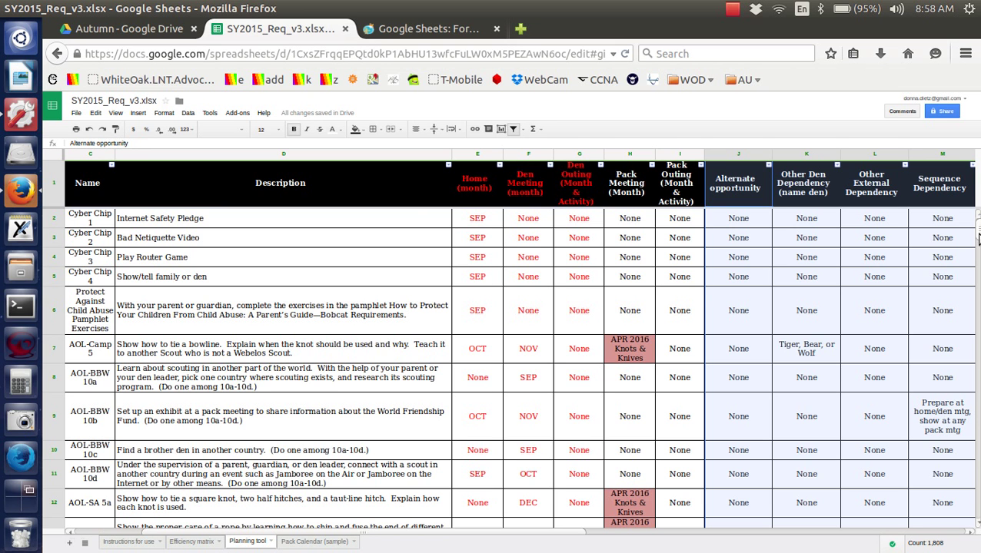
{"action": "scroll", "coordinate": [978, 235], "scroll_direction": "down", "scroll_amount": 1}
{"action": "scroll", "coordinate": [978, 226], "scroll_direction": "up", "scroll_amount": 2}
{"action": "left_click", "coordinate": [115, 113]}
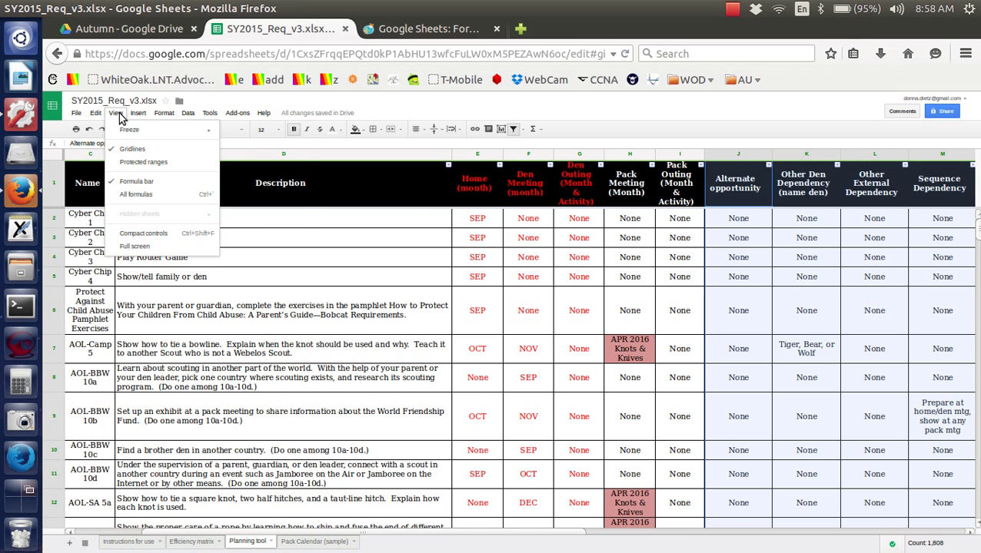
{"action": "mouse_move", "coordinate": [126, 129]}
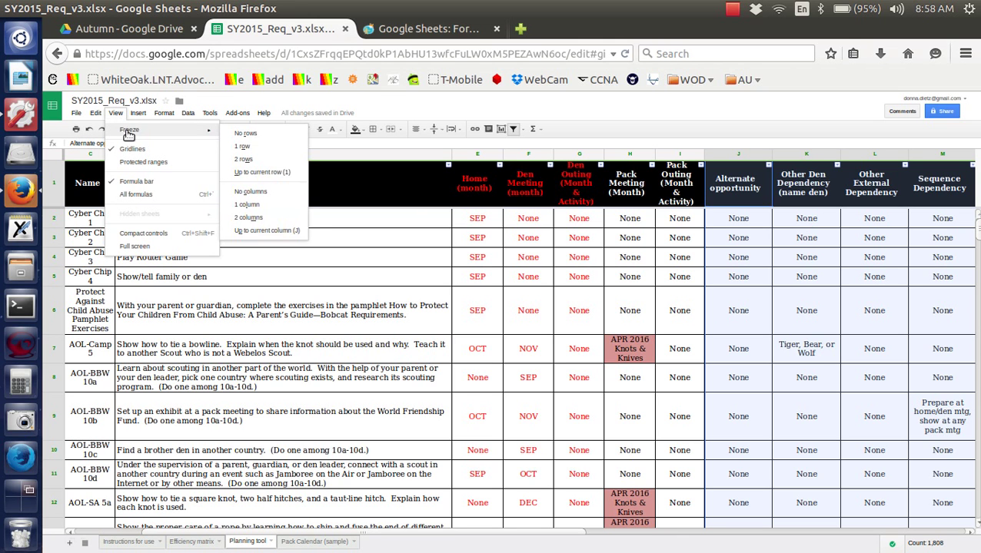
{"action": "left_click", "coordinate": [241, 136]}
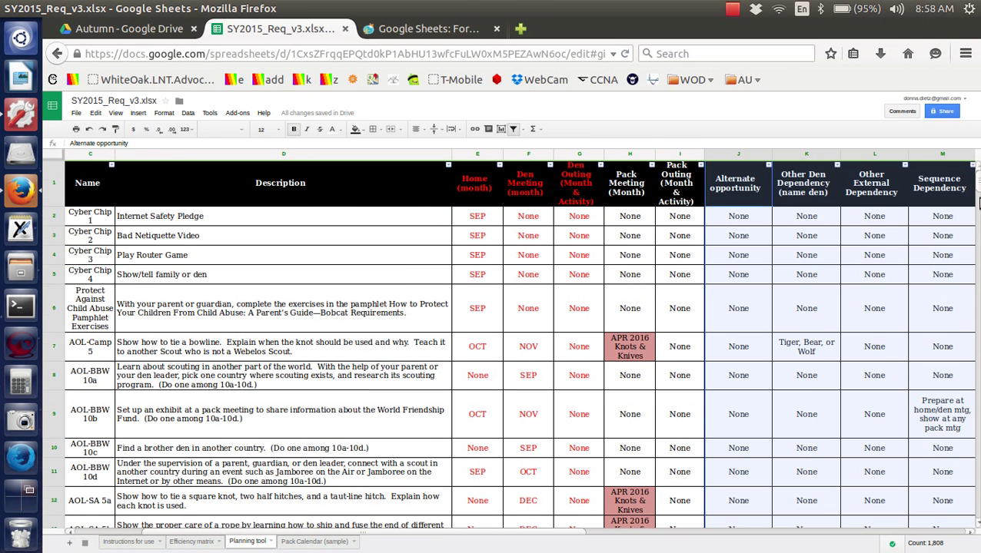
{"action": "scroll", "coordinate": [976, 184], "scroll_direction": "down", "scroll_amount": 2}
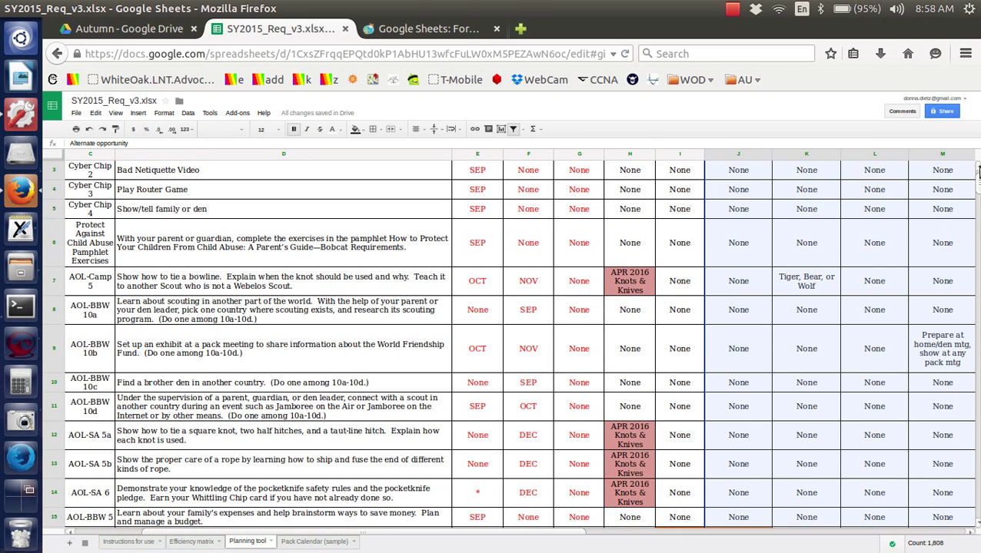
{"action": "scroll", "coordinate": [978, 169], "scroll_direction": "up", "scroll_amount": 2}
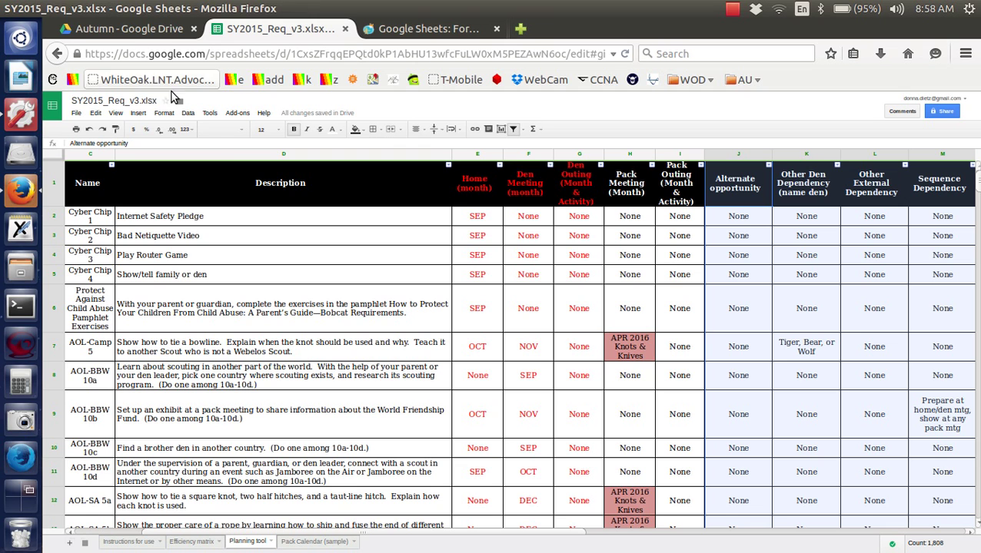
{"action": "left_click", "coordinate": [115, 113]}
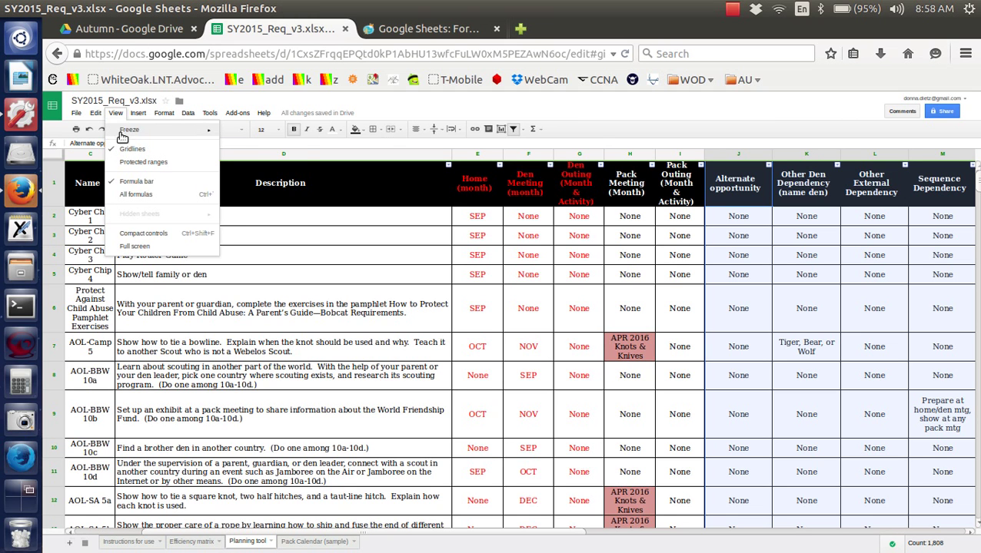
{"action": "mouse_move", "coordinate": [139, 132]}
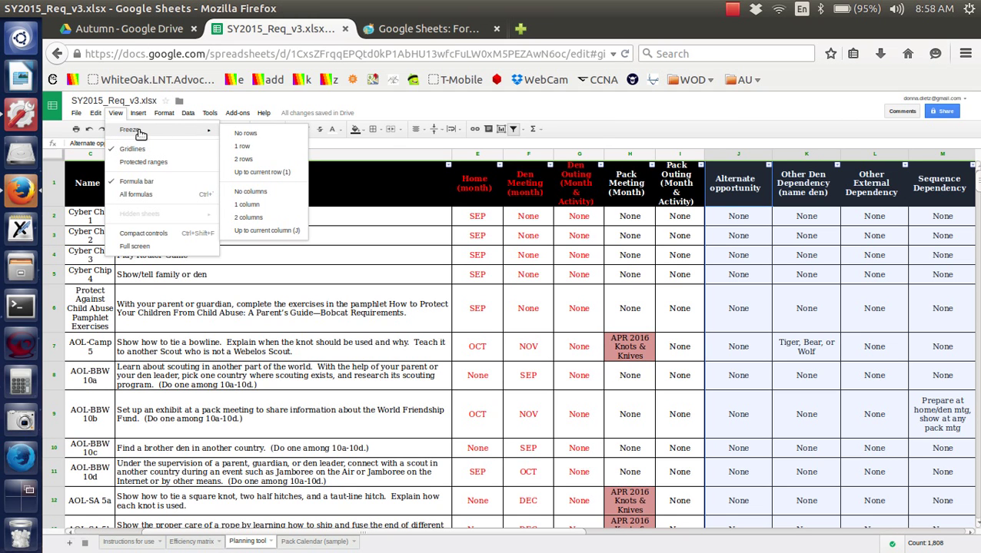
{"action": "left_click", "coordinate": [245, 147]}
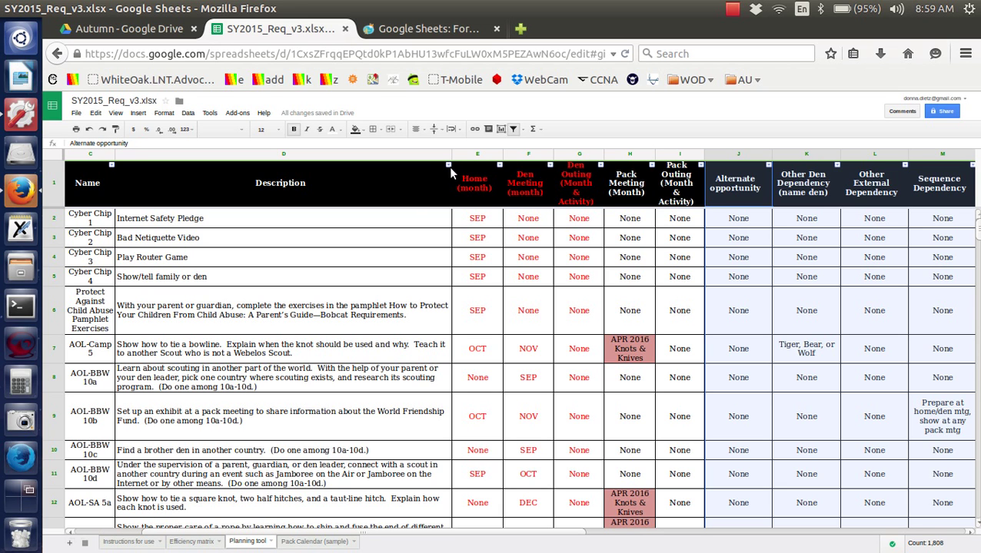
Filter the Home (month) column to show only DEC and JAN rows
{"action": "left_click", "coordinate": [498, 166]}
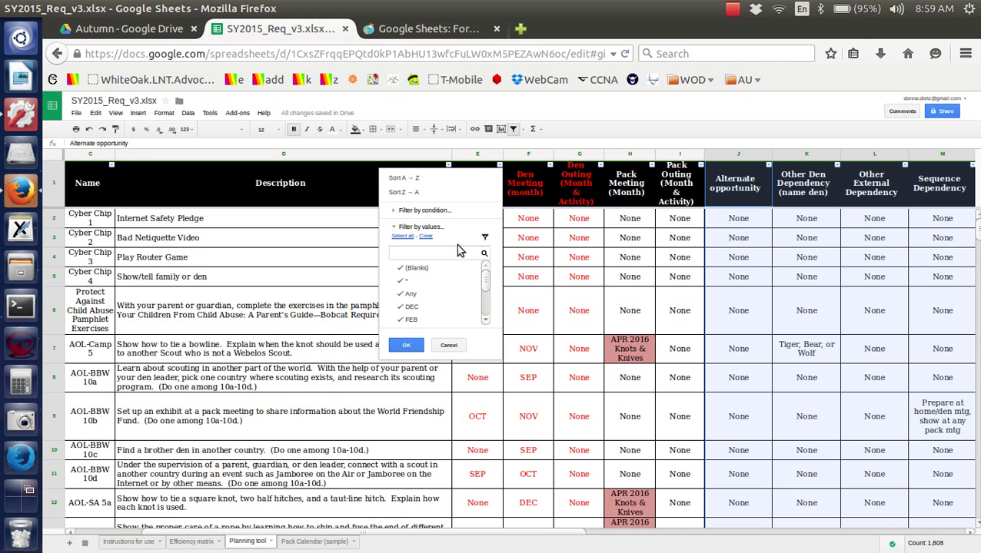
{"action": "left_click", "coordinate": [425, 236]}
{"action": "left_click", "coordinate": [412, 311]}
{"action": "scroll", "coordinate": [483, 322], "scroll_direction": "down", "scroll_amount": 2}
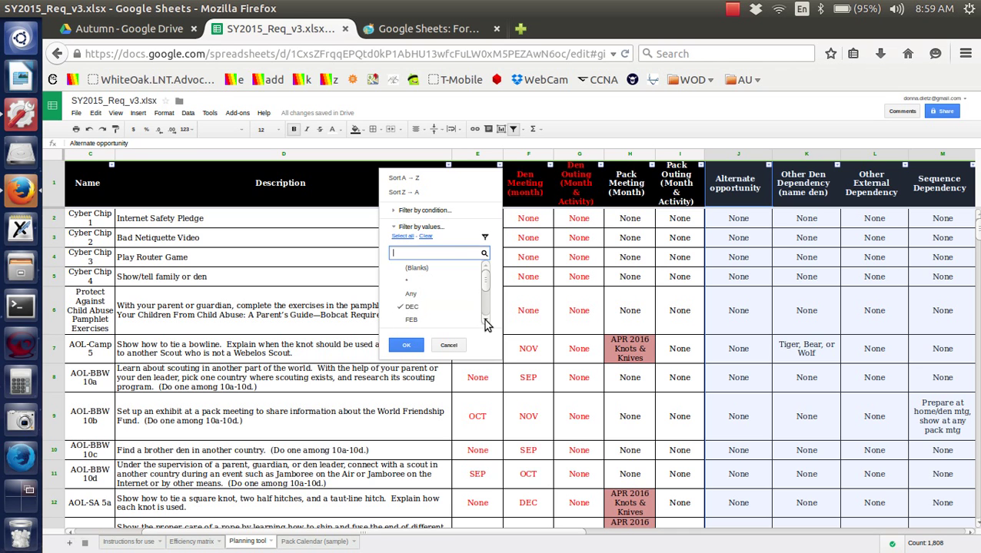
{"action": "left_click", "coordinate": [450, 311]}
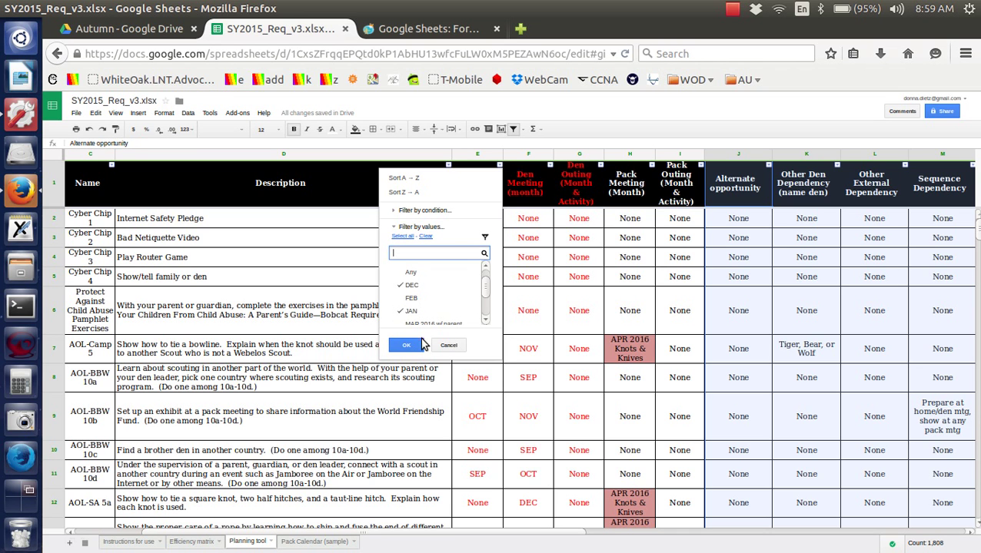
{"action": "left_click", "coordinate": [407, 347]}
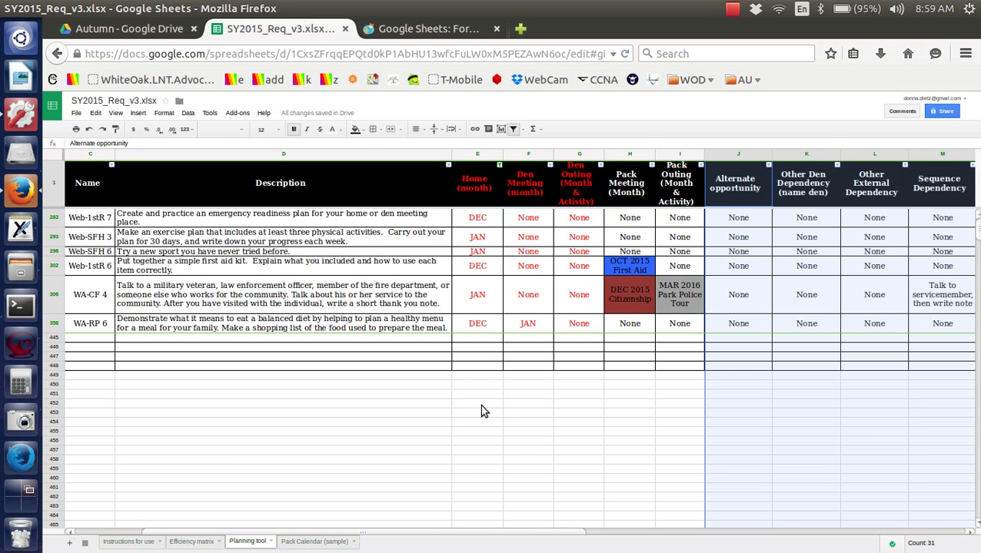
Add FEB, MAR 2016 w/ parent, NOV, OCT and SEP to the Home filter, keeping None excluded
{"action": "left_click", "coordinate": [500, 168]}
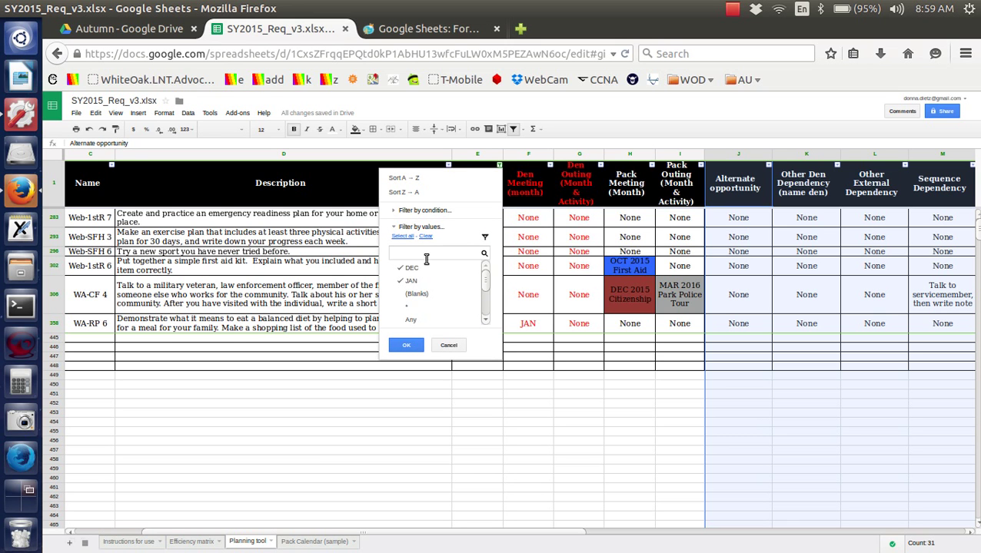
{"action": "left_click", "coordinate": [485, 302]}
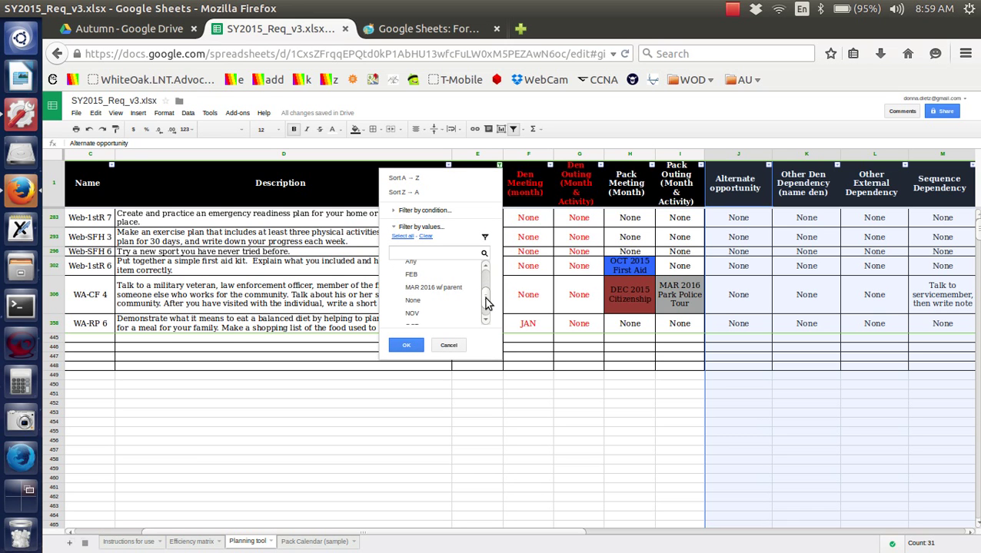
{"action": "left_click", "coordinate": [438, 274]}
{"action": "left_click", "coordinate": [438, 286]}
{"action": "left_click", "coordinate": [440, 301]}
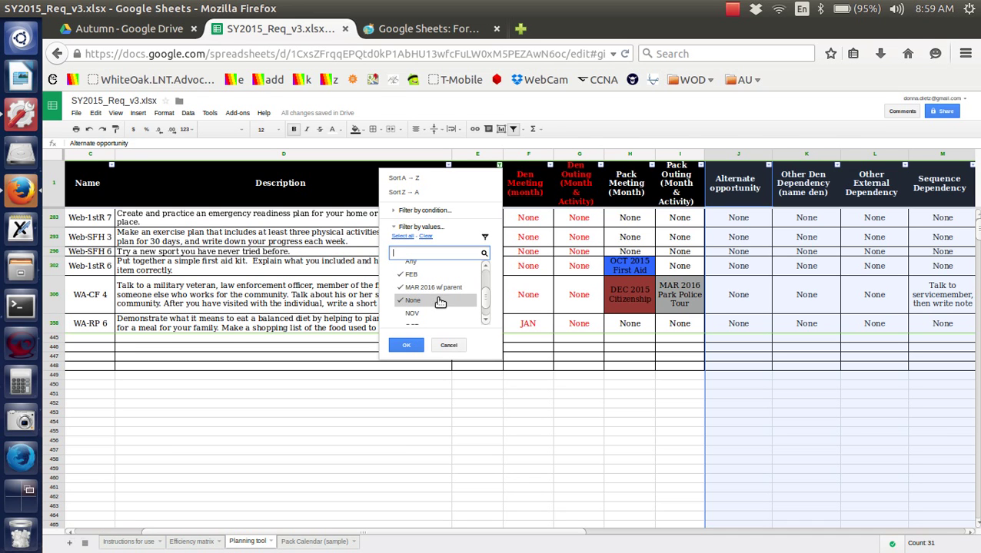
{"action": "left_click", "coordinate": [438, 313]}
{"action": "left_click", "coordinate": [440, 300]}
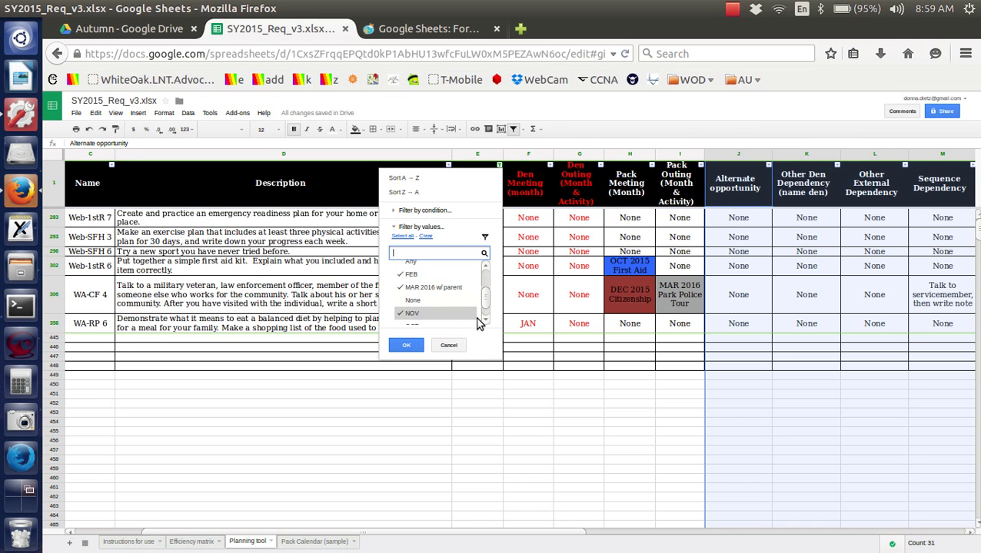
{"action": "left_click", "coordinate": [486, 315]}
{"action": "left_click", "coordinate": [457, 305]}
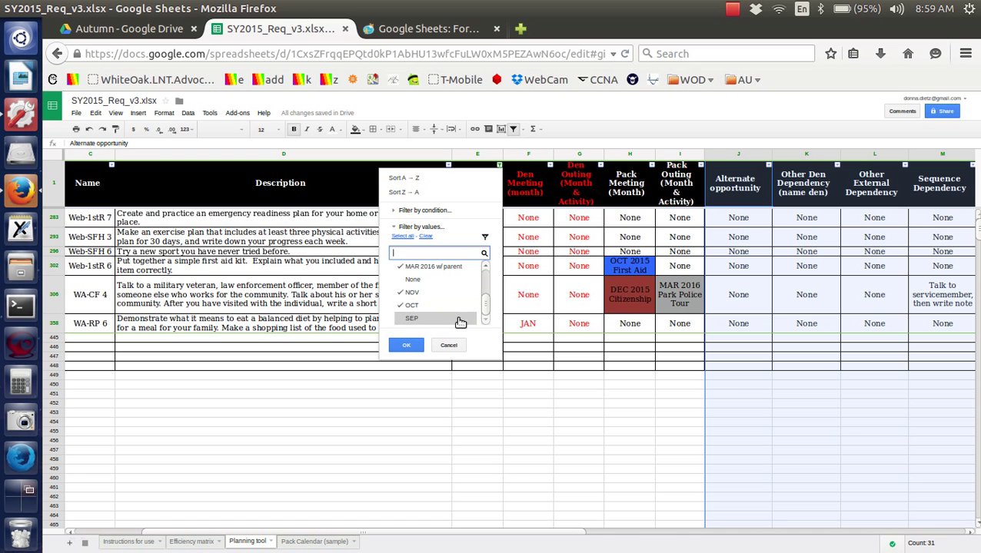
{"action": "left_click", "coordinate": [459, 321]}
{"action": "left_click", "coordinate": [408, 346]}
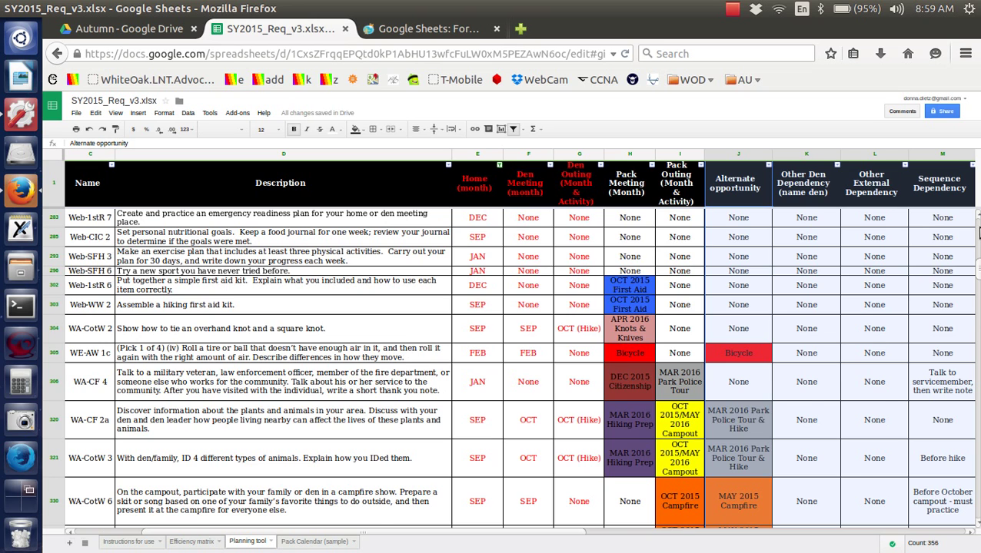
{"action": "scroll", "coordinate": [978, 230], "scroll_direction": "up", "scroll_amount": 10}
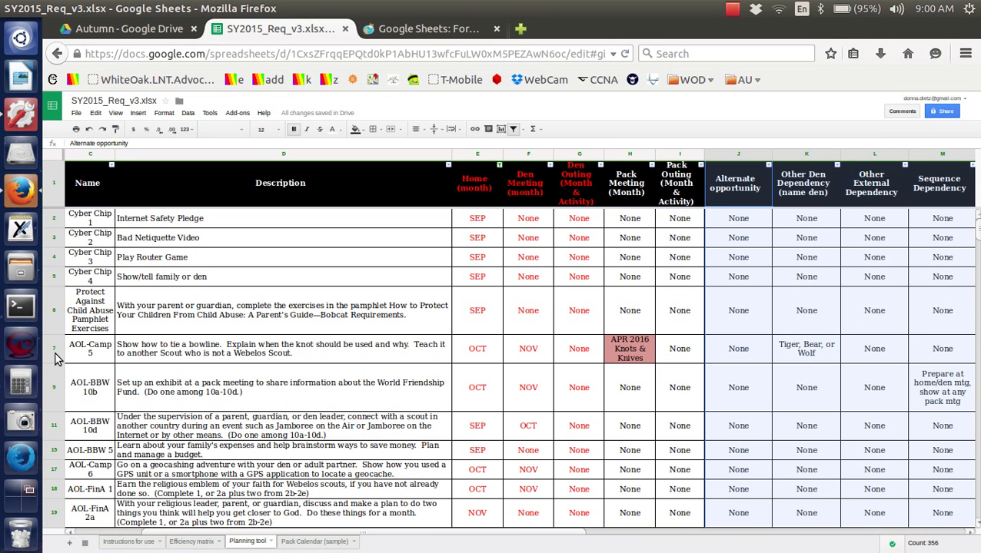
Select rows 7–9, then row 11, and bring up the Home (month) filter options
{"action": "left_click", "coordinate": [55, 352]}
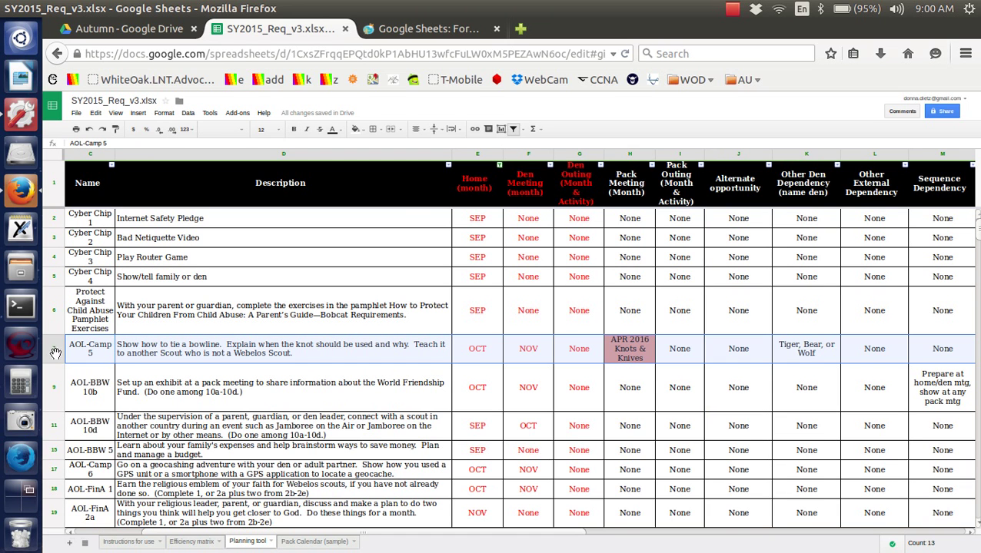
{"action": "left_click", "coordinate": [60, 406], "text": "shift"}
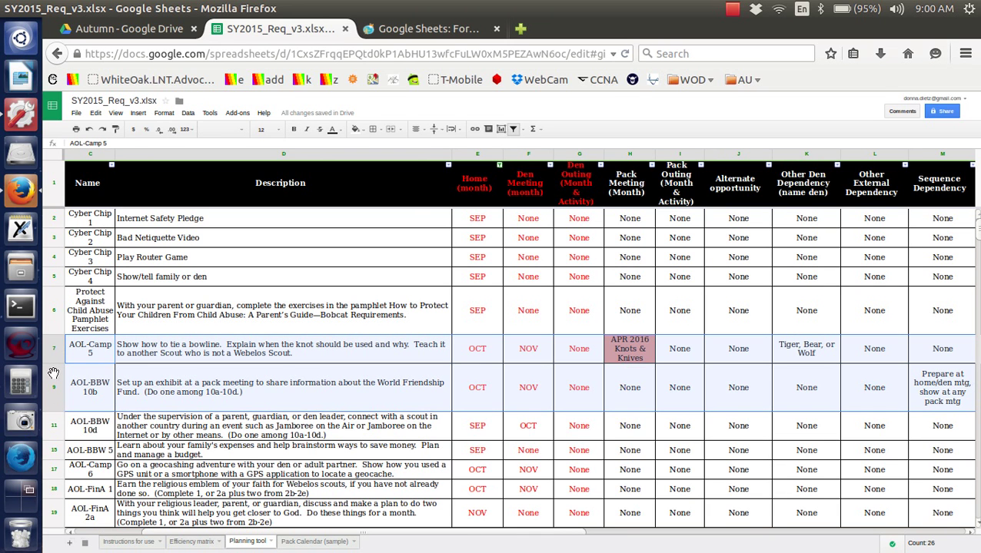
{"action": "right_click", "coordinate": [53, 374]}
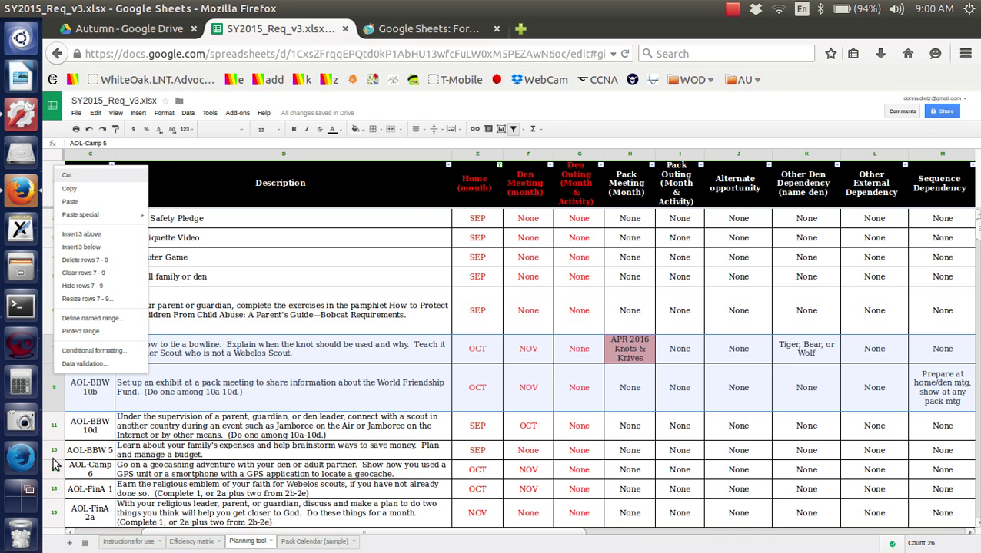
{"action": "left_click", "coordinate": [56, 434]}
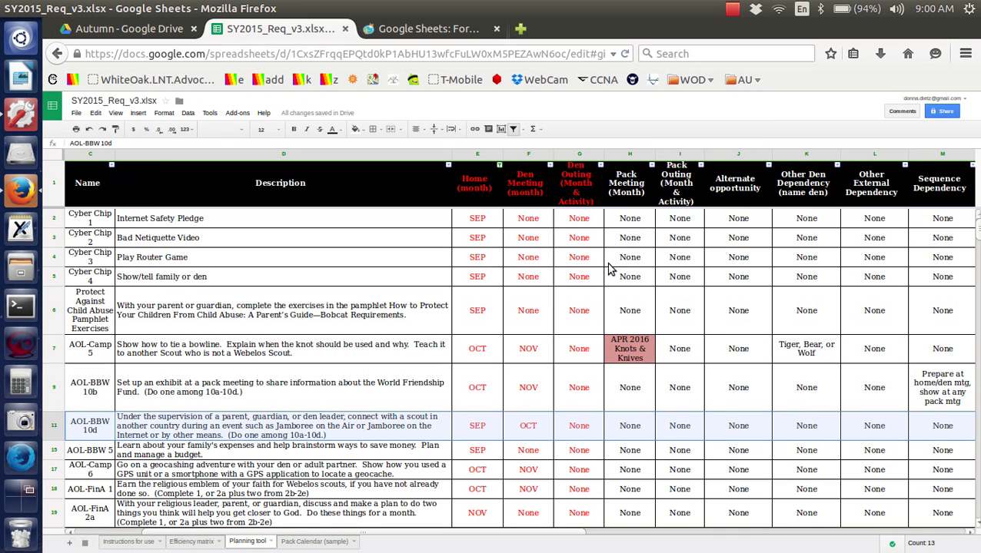
{"action": "left_click", "coordinate": [499, 167]}
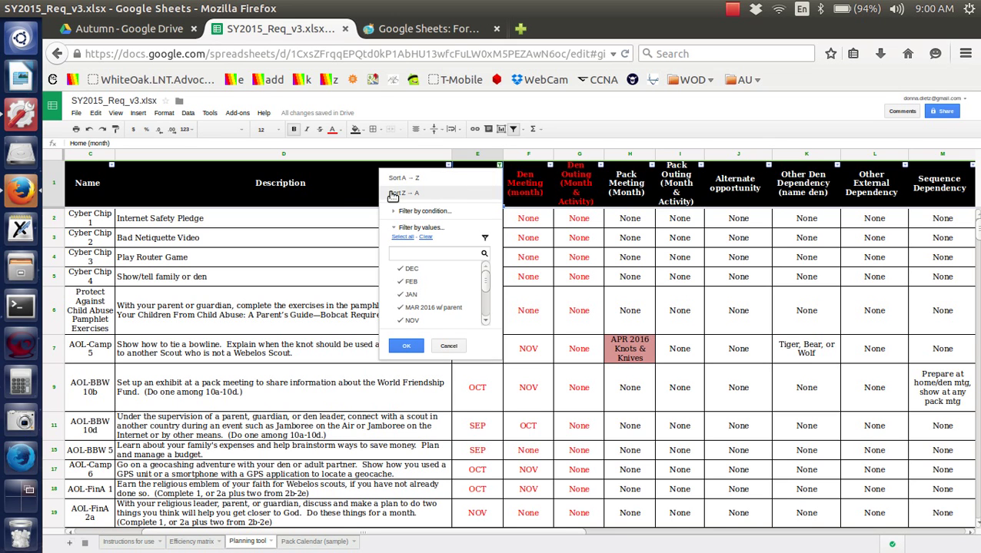
Select all values in the Home (month) filter so the None row reappears
{"action": "left_click", "coordinate": [338, 189]}
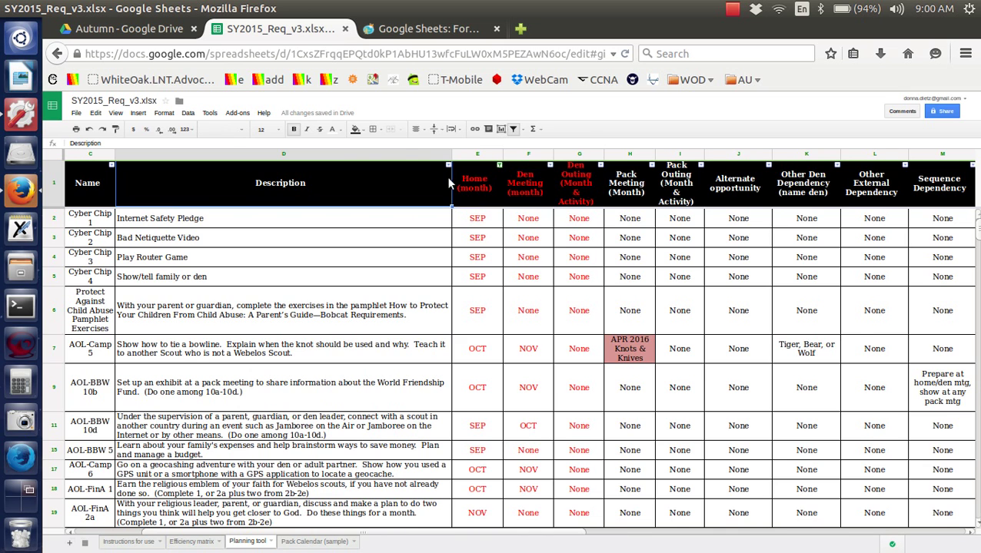
{"action": "key", "text": "ctrl+plus"}
{"action": "key", "text": "ctrl+plus"}
{"action": "key", "text": "ctrl+plus"}
{"action": "key", "text": "ctrl+plus"}
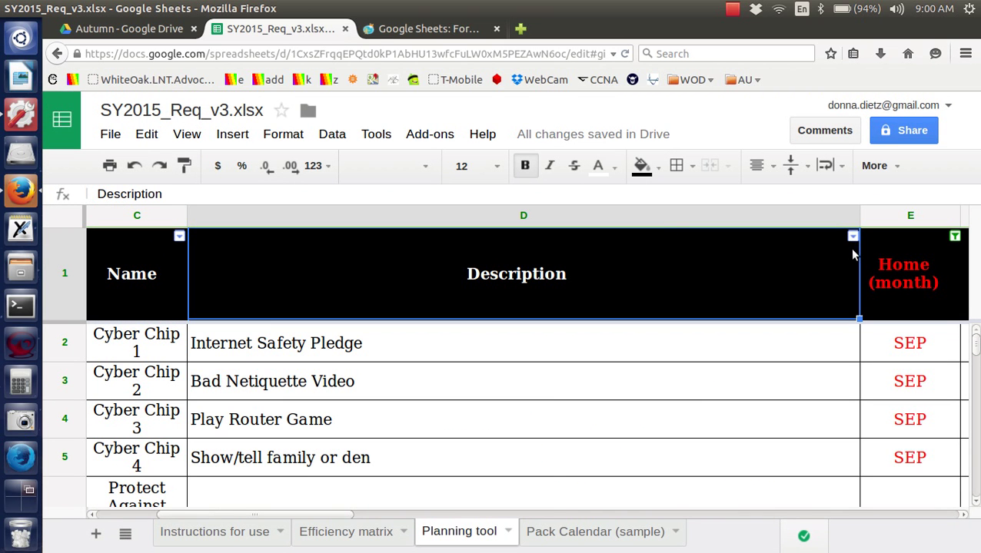
{"action": "left_click", "coordinate": [954, 237]}
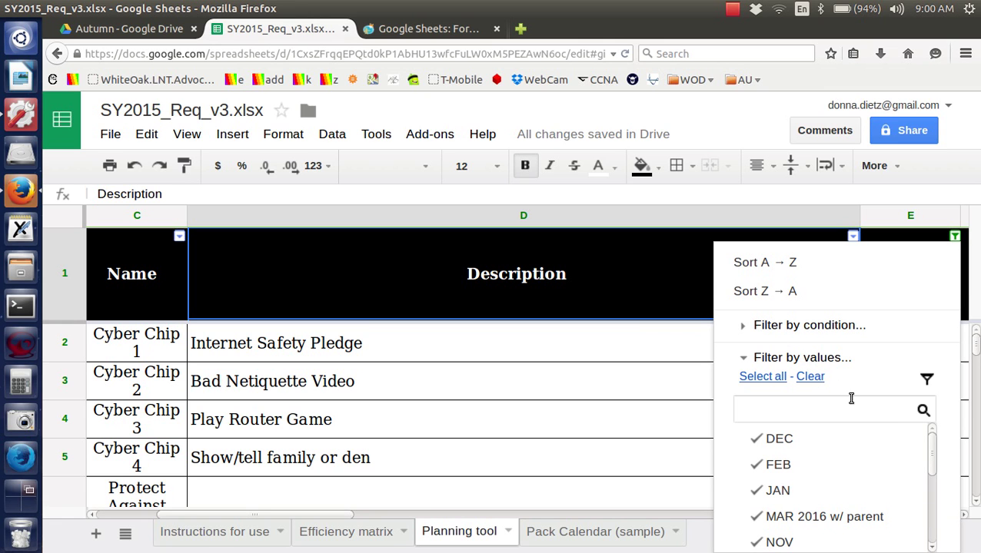
{"action": "left_click", "coordinate": [809, 377]}
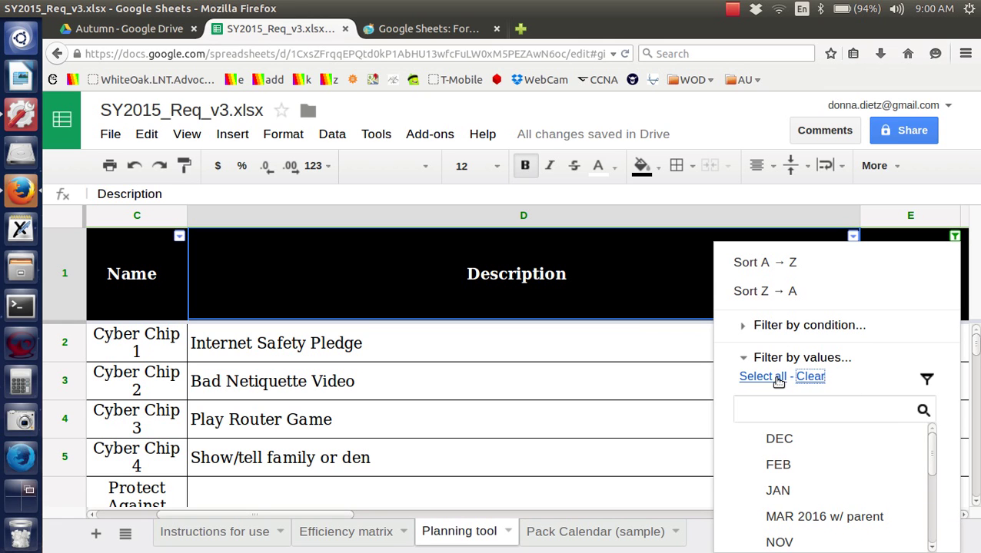
{"action": "left_click", "coordinate": [781, 377]}
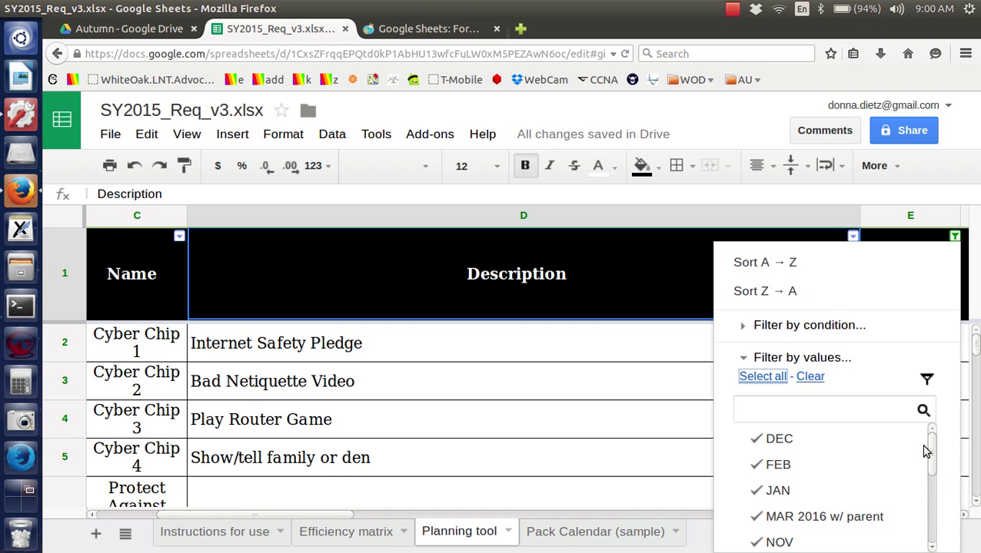
{"action": "key", "text": "ctrl+plus"}
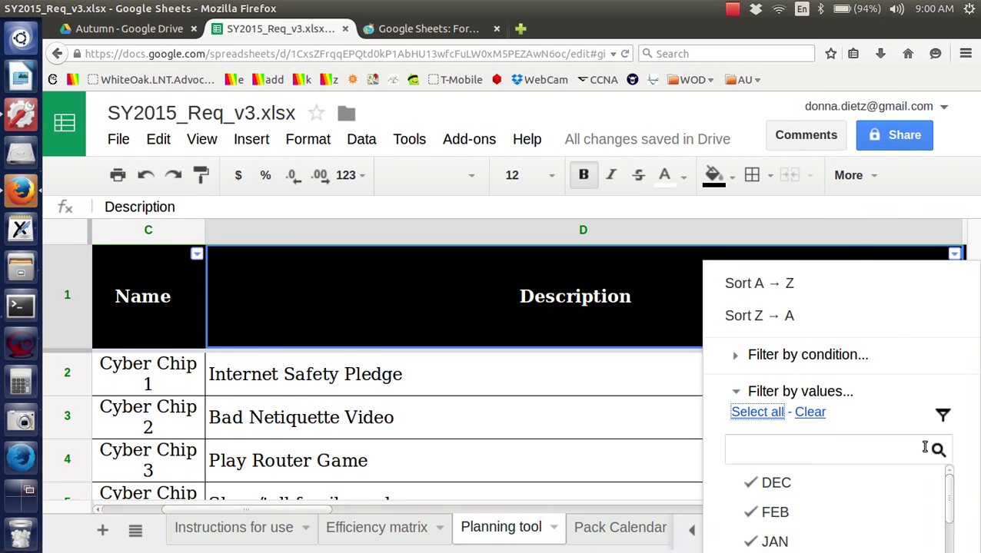
{"action": "key", "text": "ctrl+minus"}
{"action": "key", "text": "ctrl+minus"}
{"action": "key", "text": "ctrl+minus"}
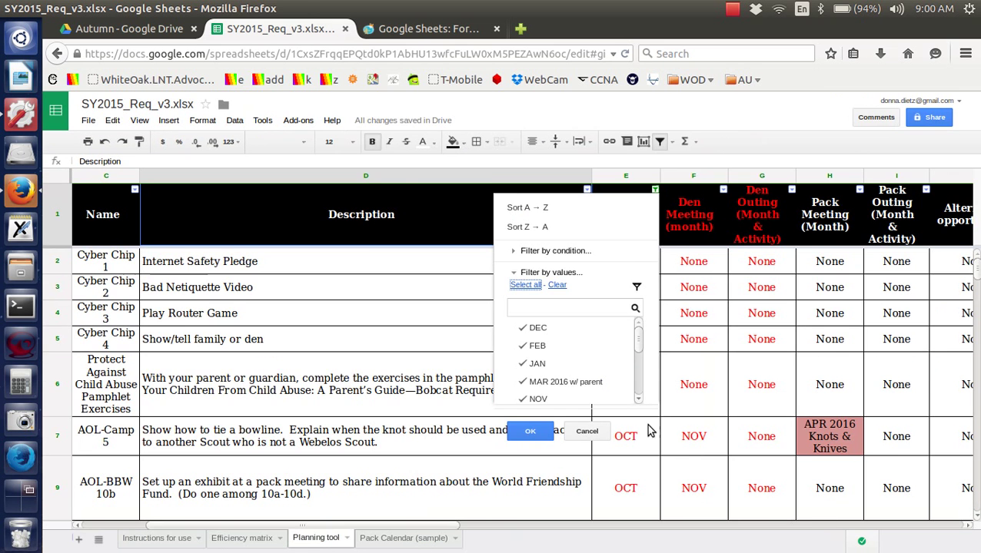
{"action": "scroll", "coordinate": [635, 383], "scroll_direction": "down", "scroll_amount": 2}
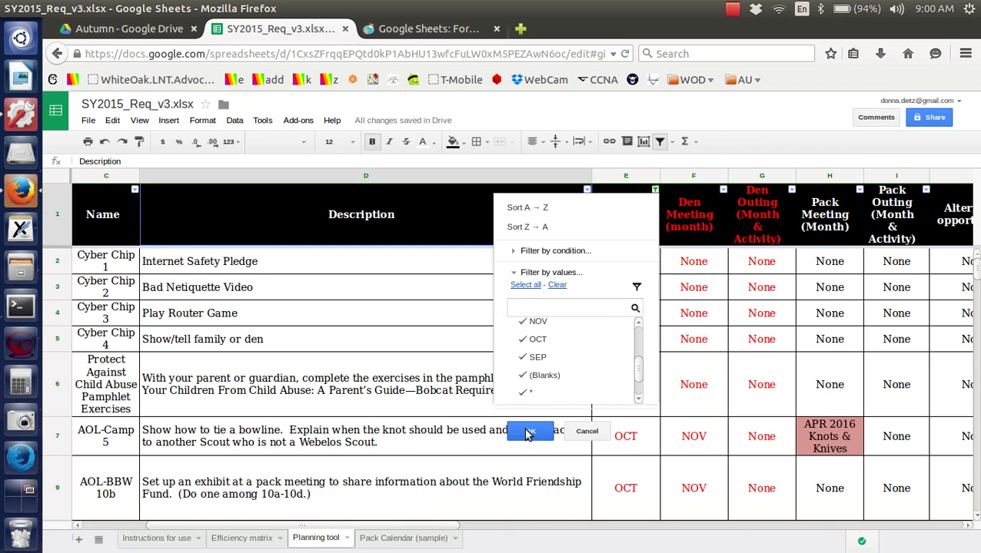
{"action": "left_click", "coordinate": [527, 432]}
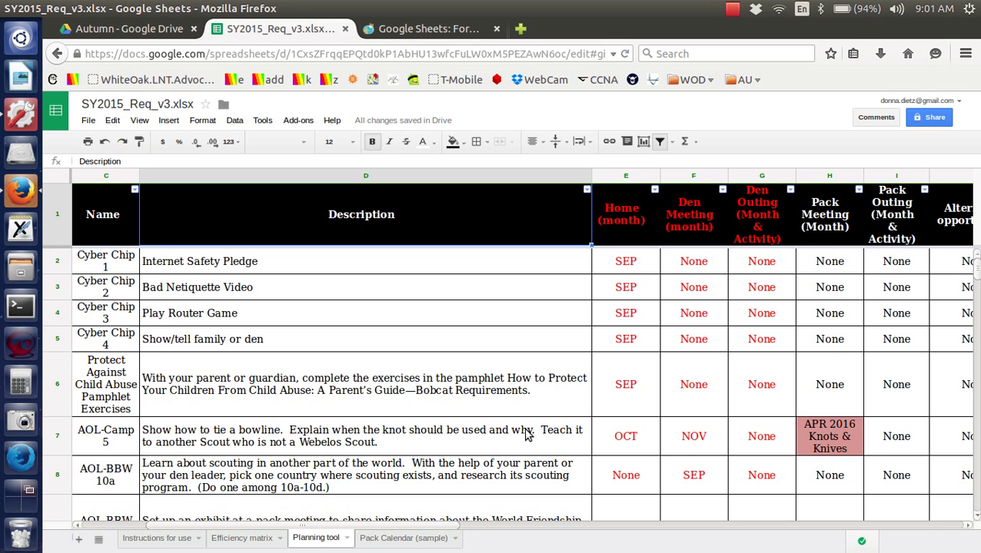
{"action": "left_click", "coordinate": [588, 190]}
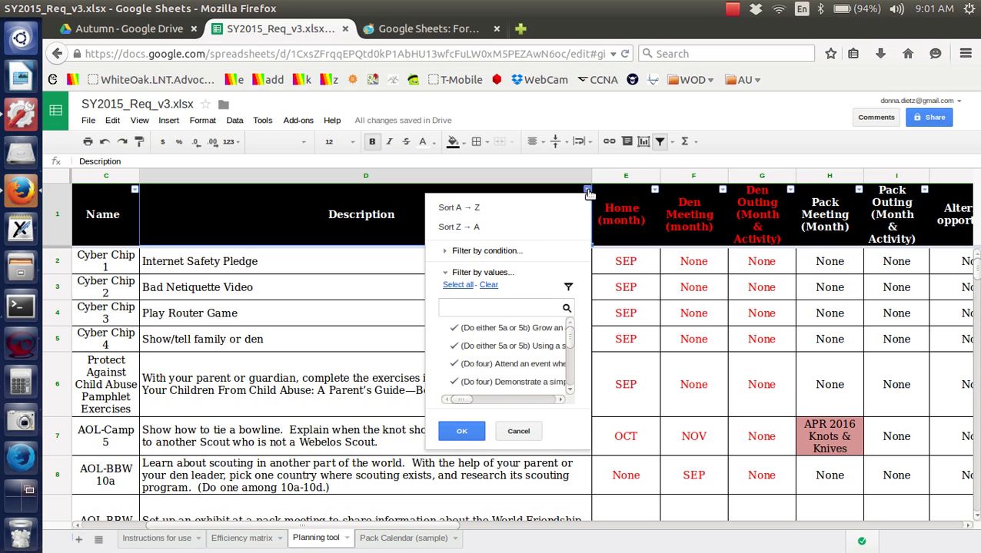
{"action": "left_click", "coordinate": [447, 254]}
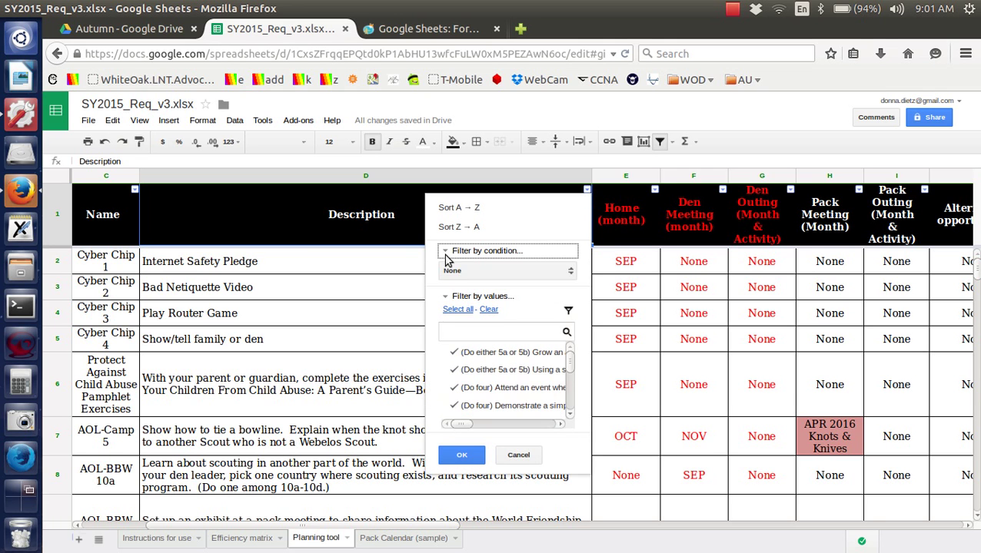
{"action": "left_click", "coordinate": [520, 275]}
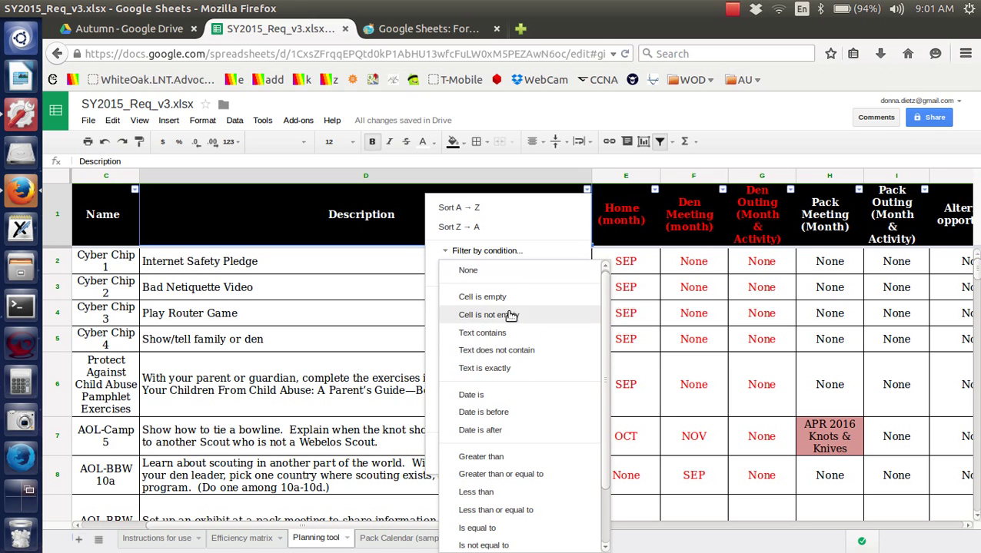
{"action": "left_click", "coordinate": [494, 333]}
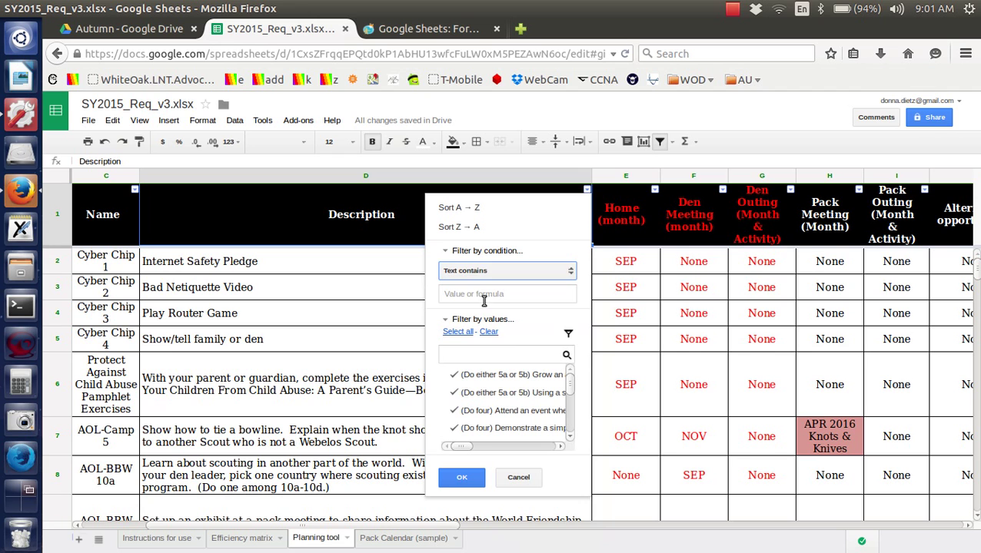
{"action": "left_click", "coordinate": [478, 294]}
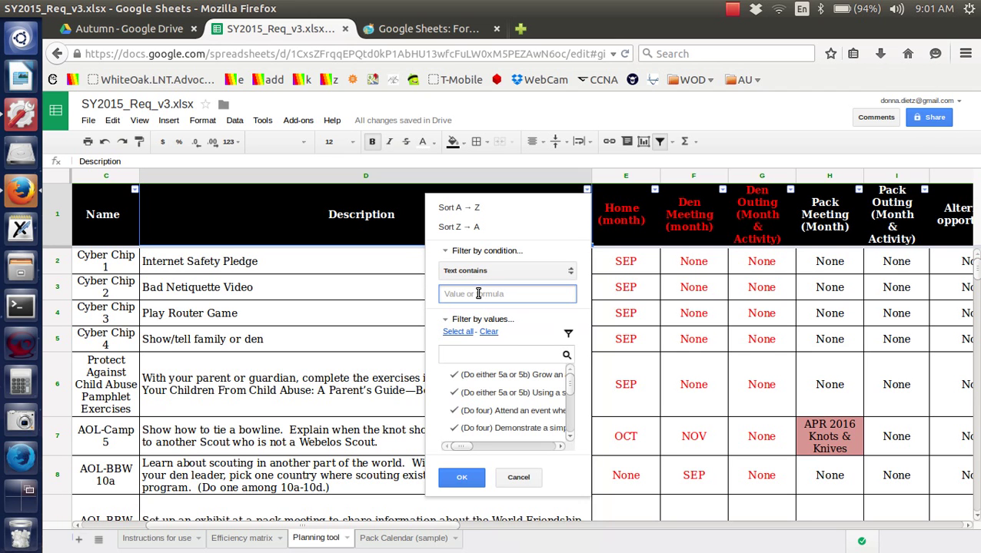
{"action": "type", "text": "garden"}
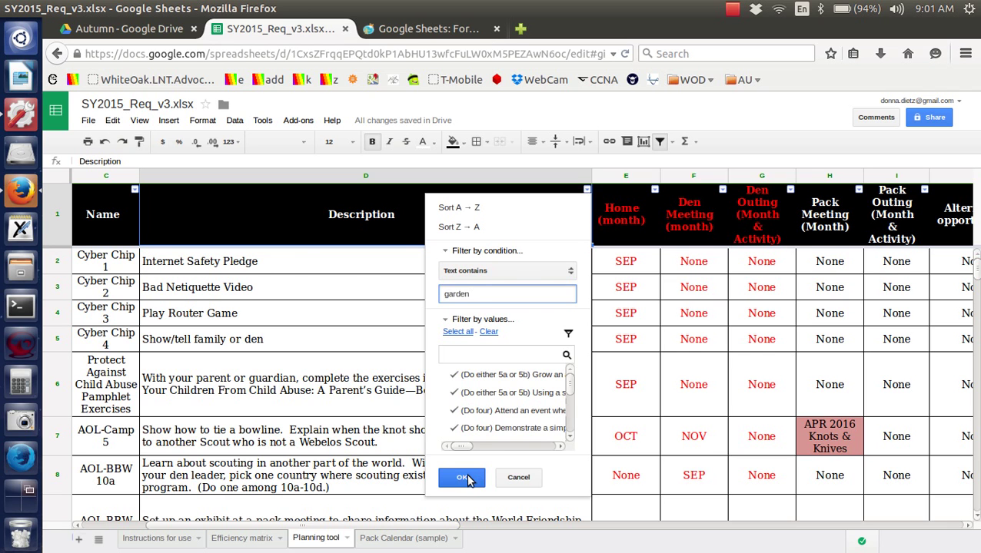
{"action": "left_click", "coordinate": [467, 478]}
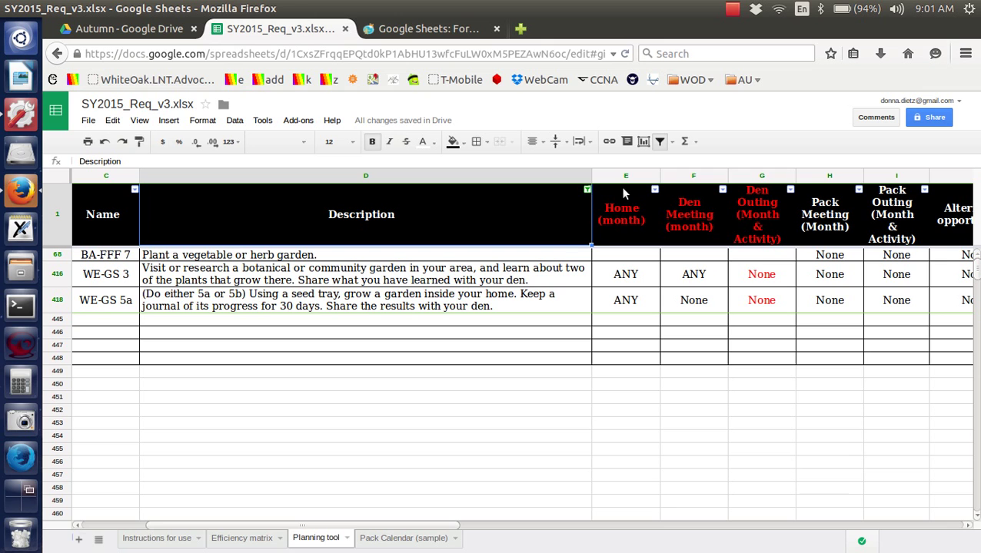
{"action": "left_click", "coordinate": [587, 191]}
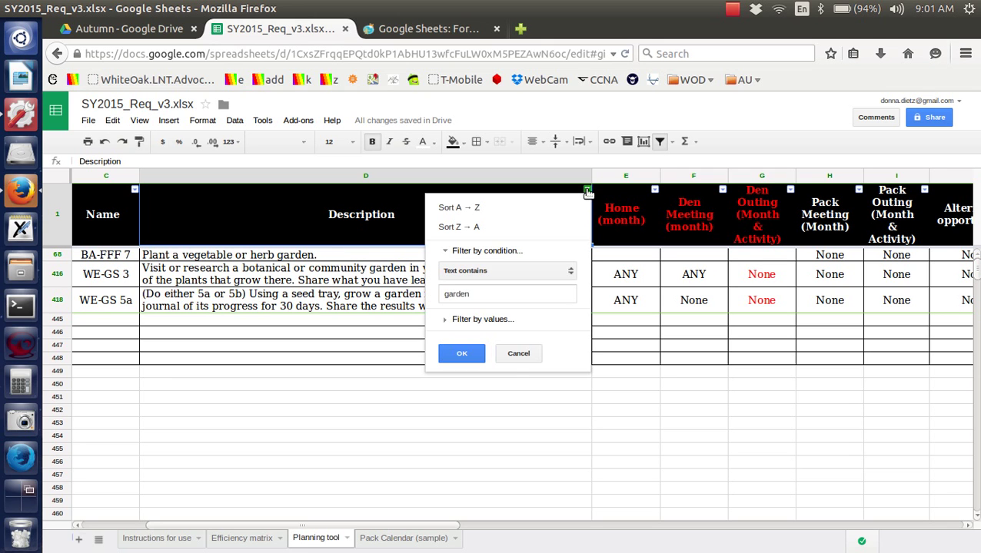
{"action": "left_click", "coordinate": [567, 273]}
{"action": "left_click", "coordinate": [554, 214]}
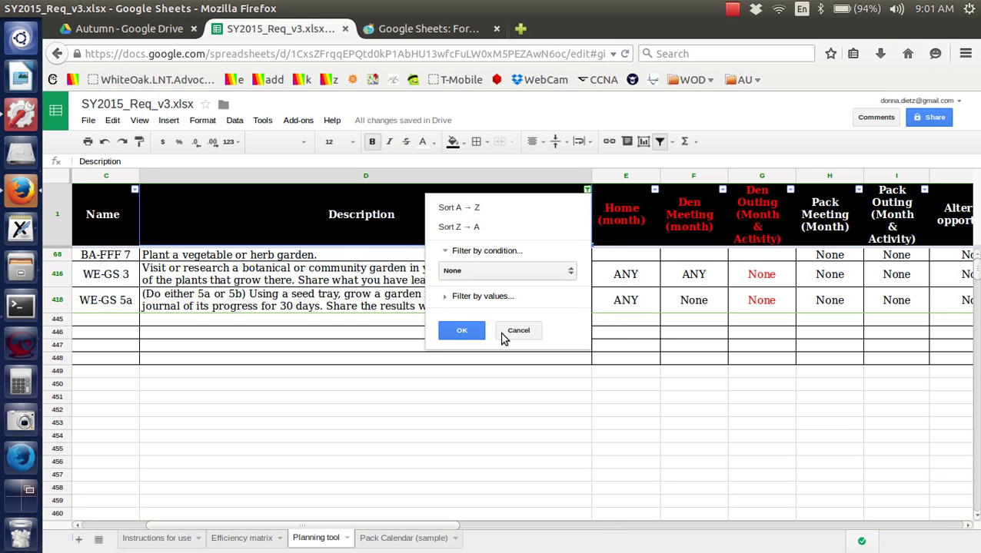
{"action": "left_click", "coordinate": [460, 332]}
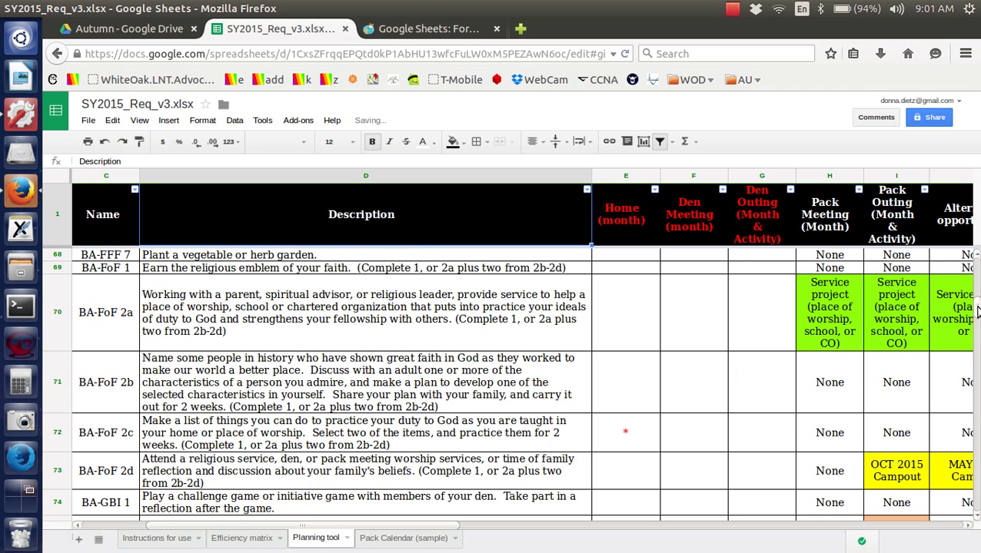
{"action": "left_click_drag", "start_coordinate": [977, 309], "coordinate": [978, 256]}
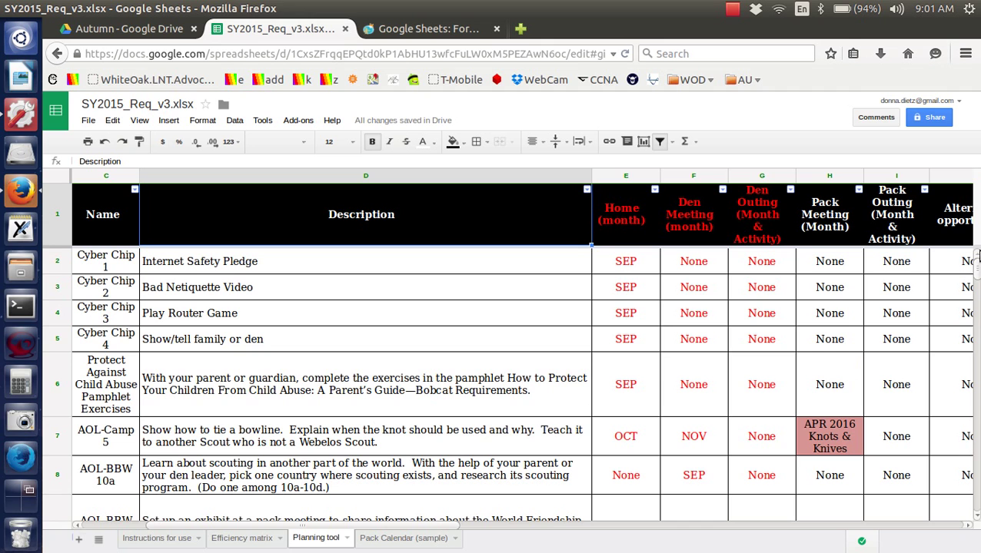
{"action": "left_click", "coordinate": [731, 11]}
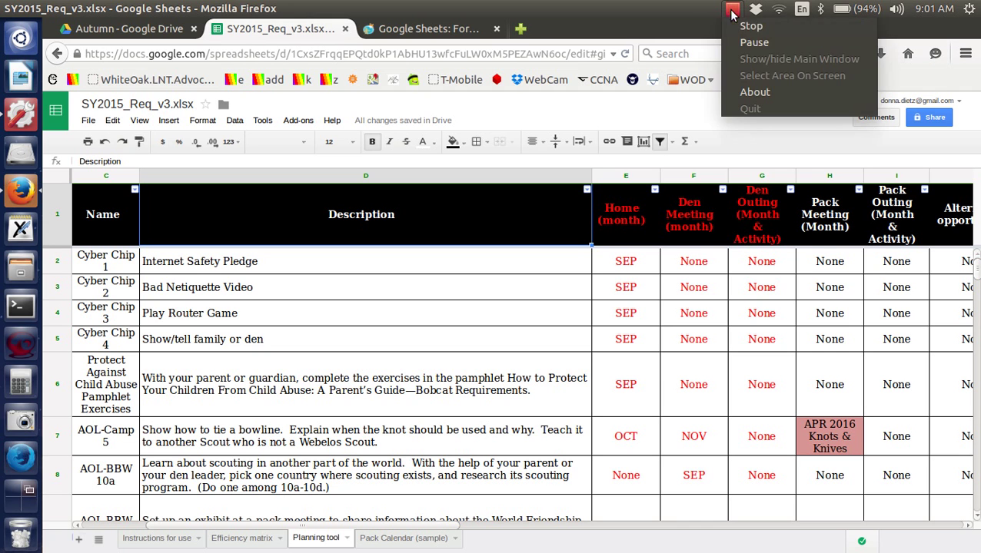
{"action": "left_click", "coordinate": [740, 40]}
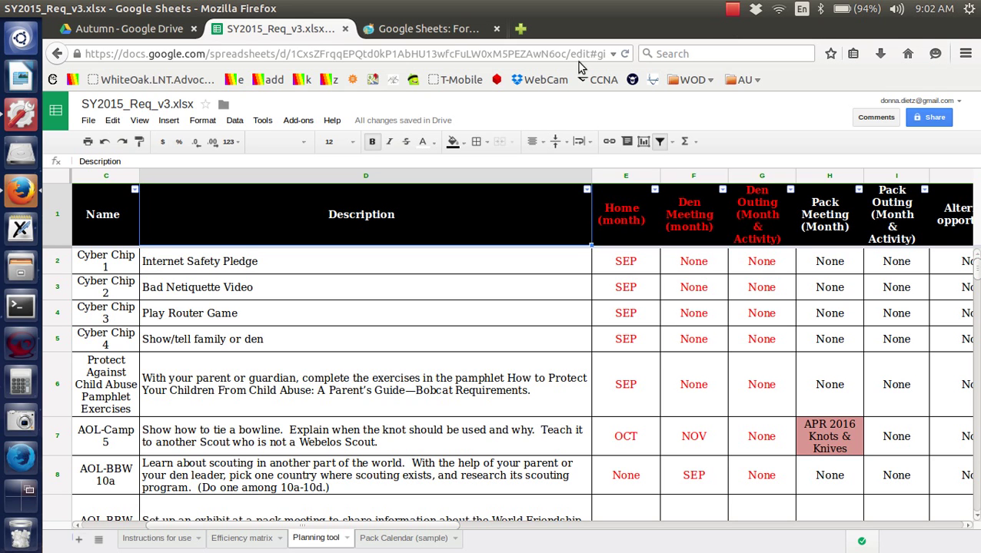
Choose Data > Turn off filter to remove filtering from the Planning tool sheet
{"action": "left_click", "coordinate": [235, 123]}
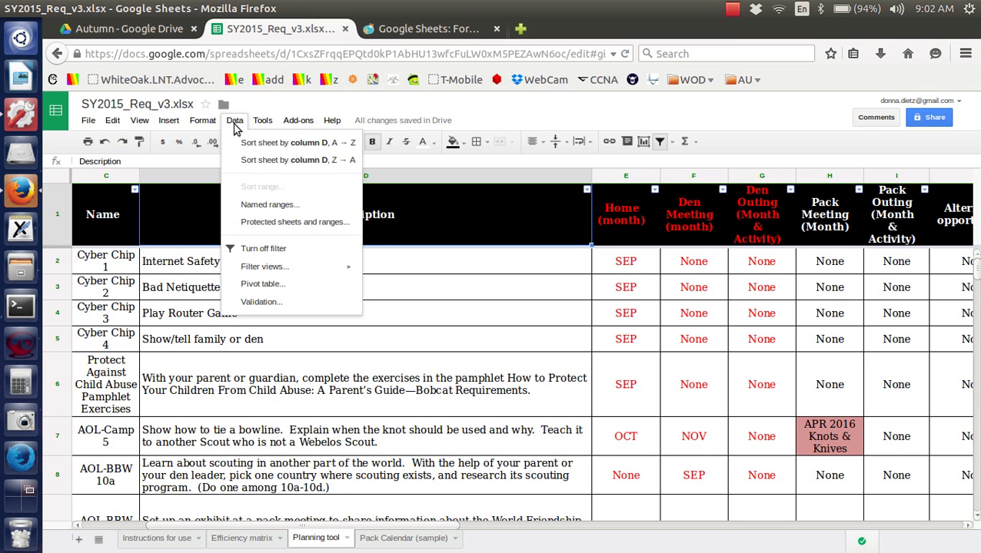
{"action": "left_click", "coordinate": [264, 248]}
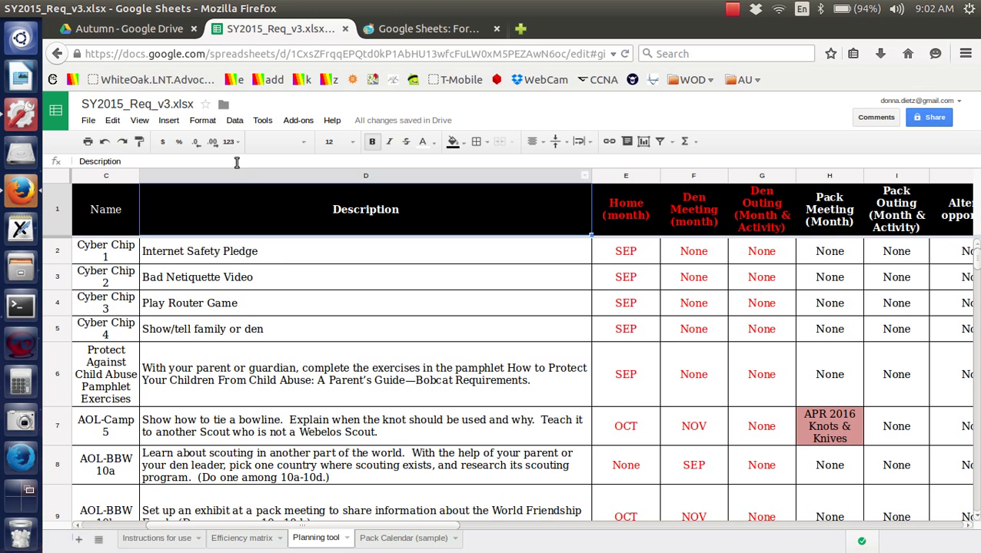
{"action": "right_click", "coordinate": [177, 218]}
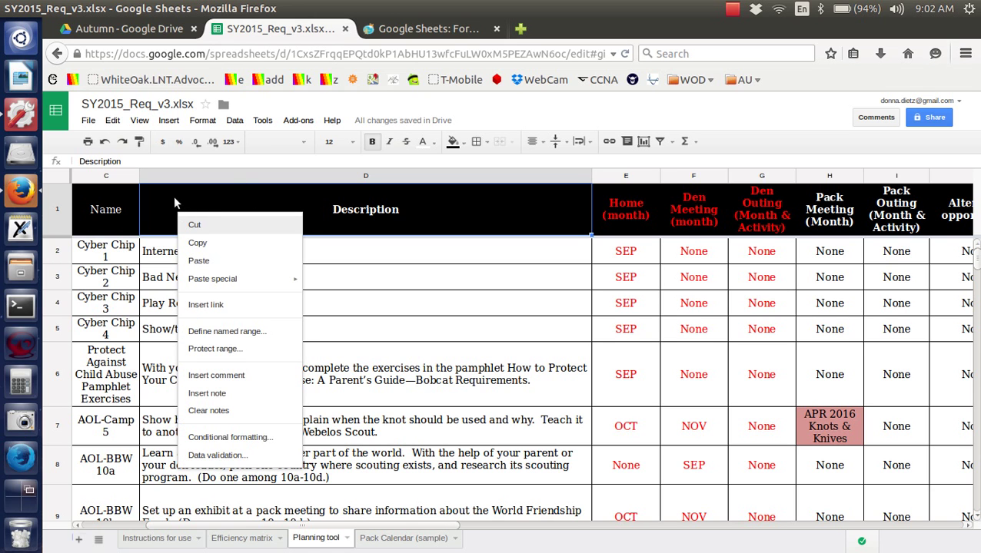
{"action": "left_click", "coordinate": [172, 195]}
{"action": "left_click", "coordinate": [453, 142]}
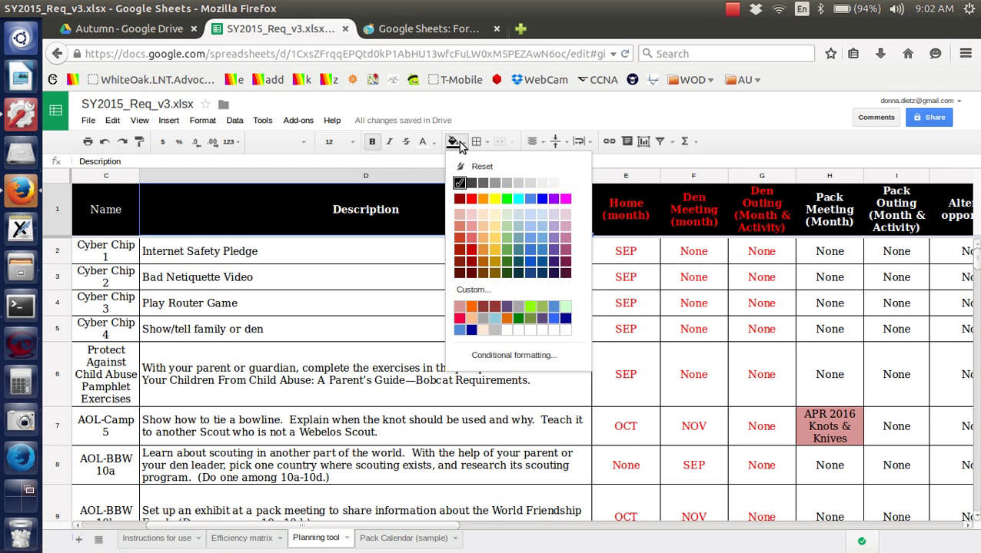
{"action": "left_click", "coordinate": [470, 183]}
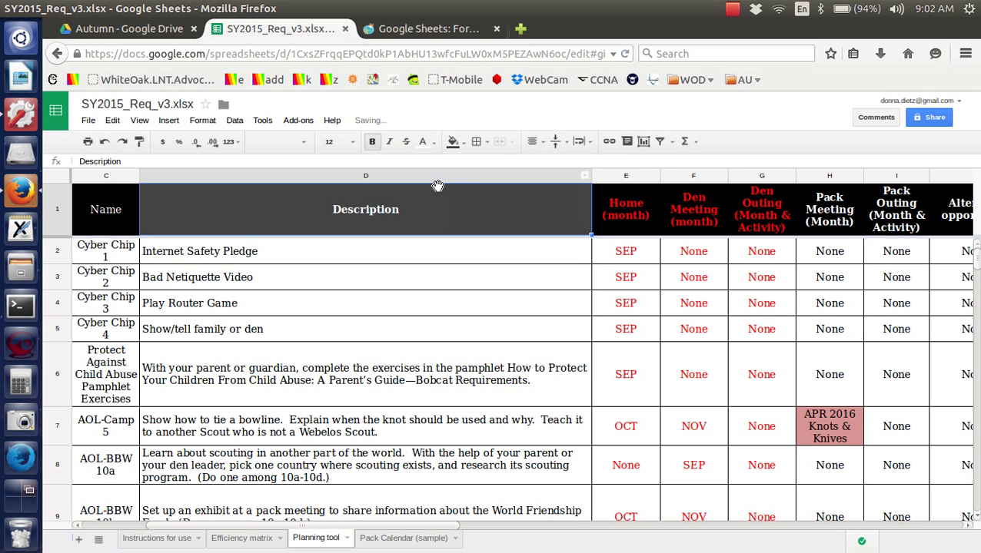
{"action": "left_click", "coordinate": [59, 203]}
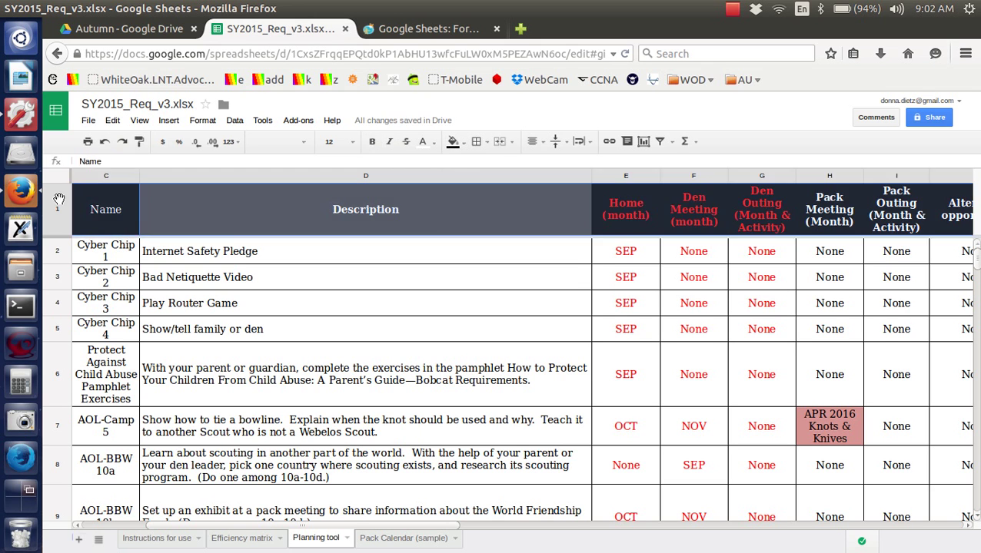
{"action": "left_click", "coordinate": [453, 141]}
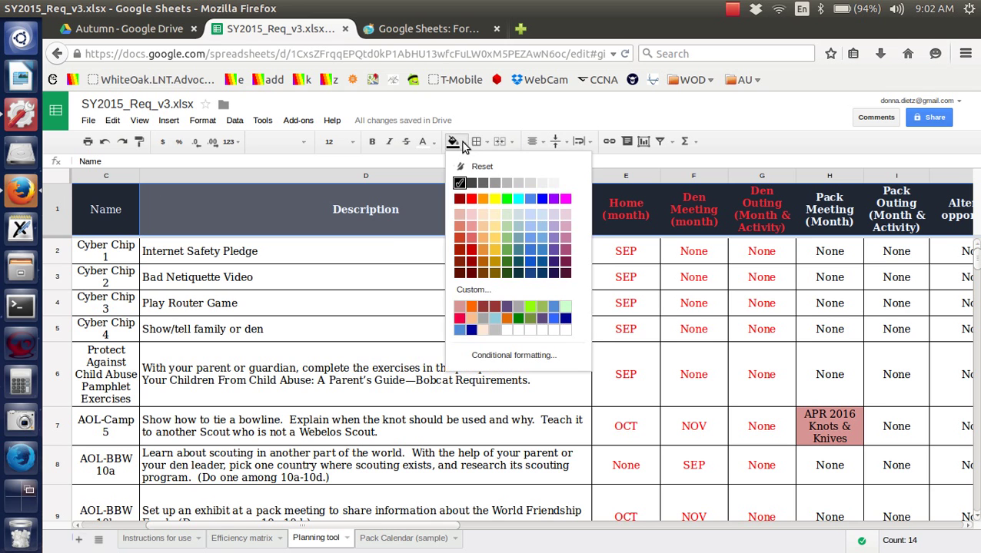
{"action": "left_click", "coordinate": [479, 183]}
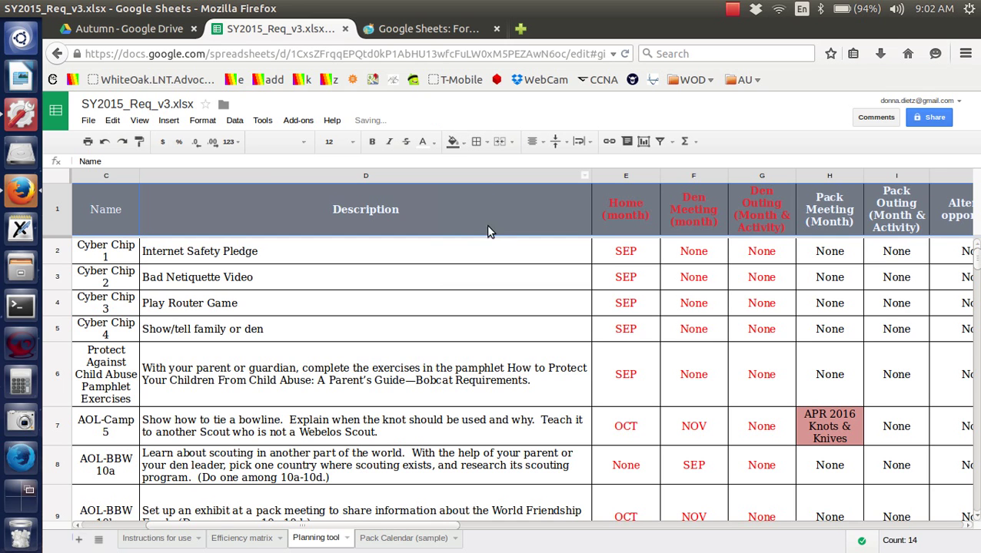
{"action": "left_click", "coordinate": [453, 142]}
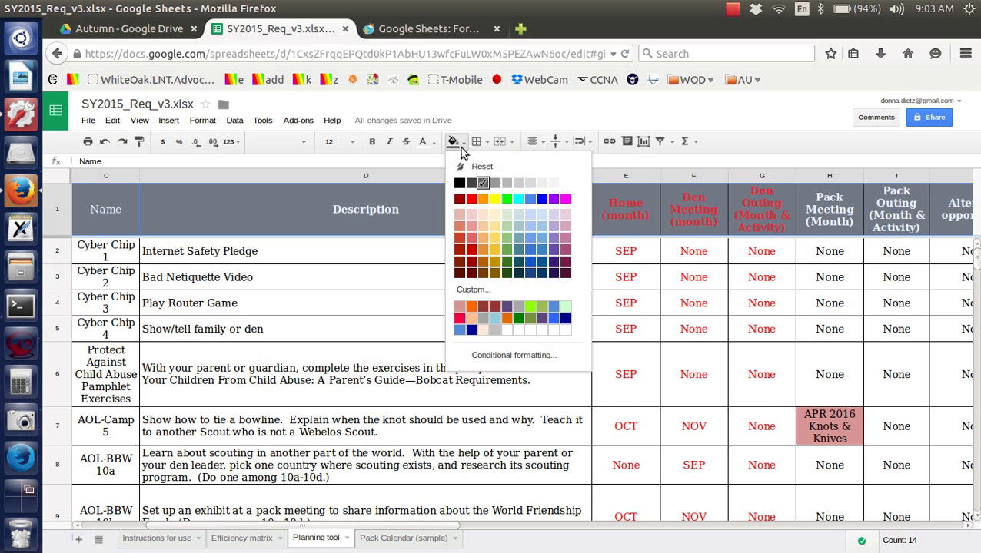
{"action": "left_click", "coordinate": [458, 183]}
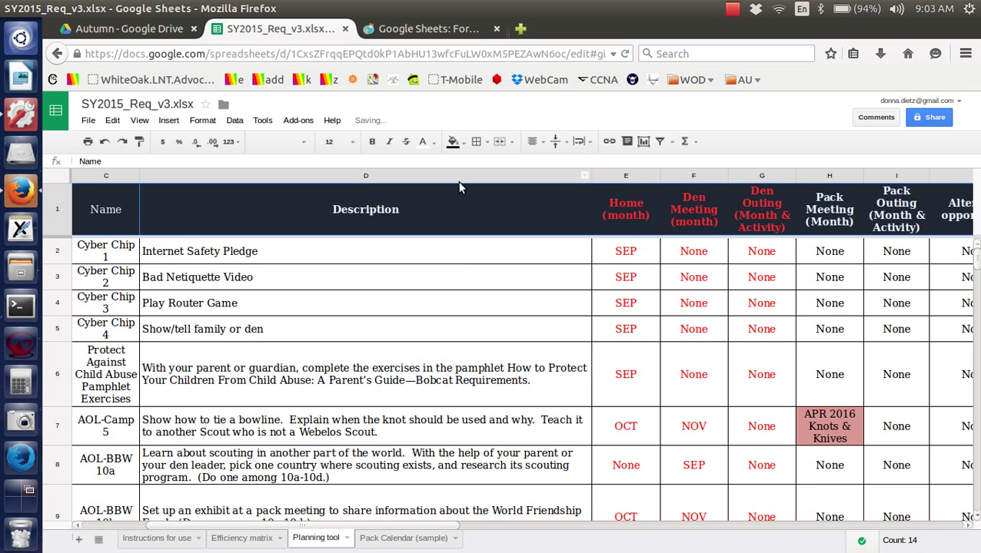
{"action": "left_click", "coordinate": [465, 256]}
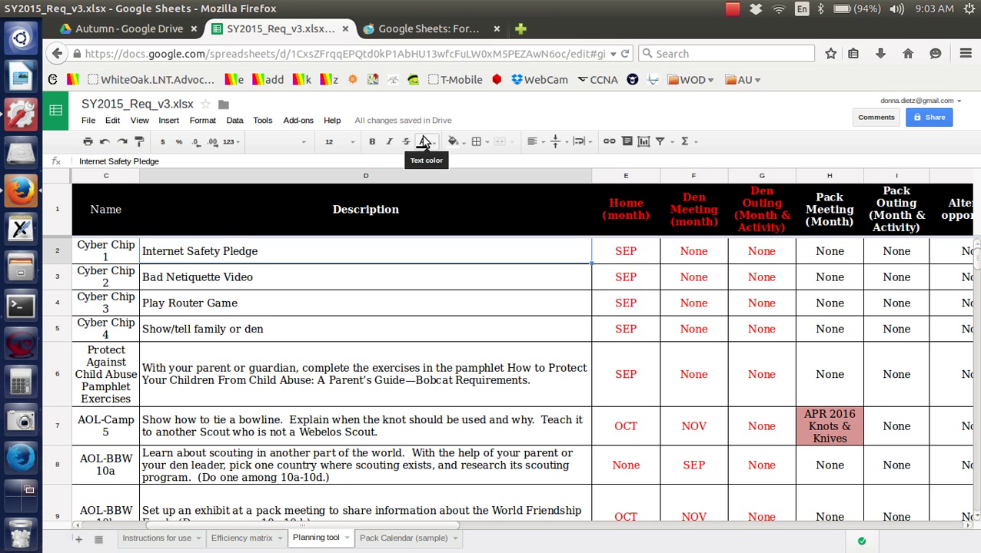
Turn on Data > Filter so every Planning tool header column gets a filter button
{"action": "left_click", "coordinate": [58, 204]}
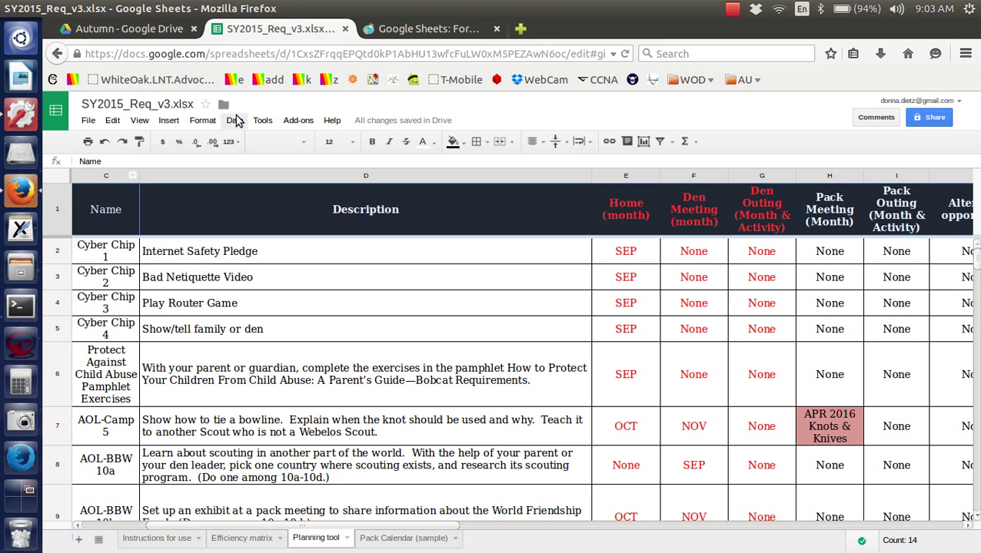
{"action": "left_click", "coordinate": [241, 280]}
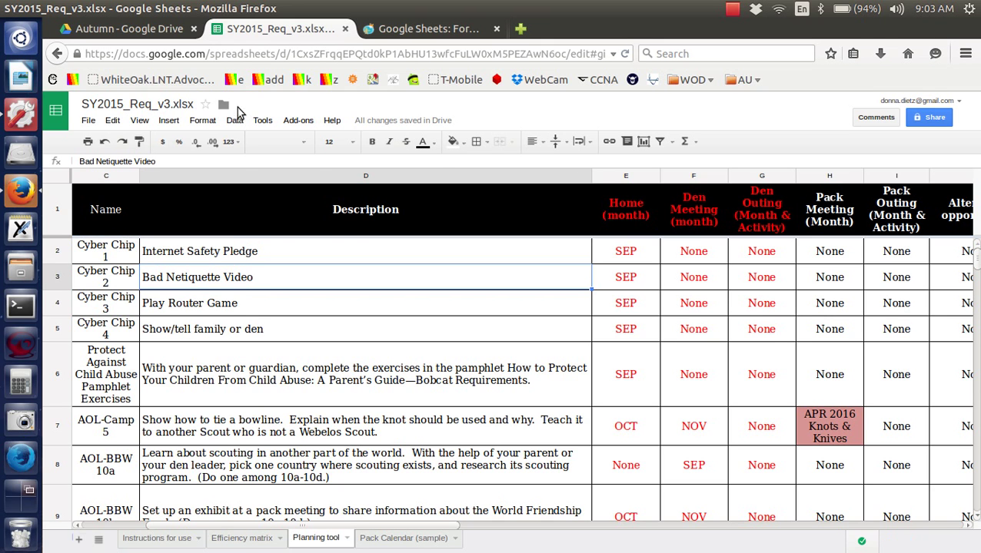
{"action": "left_click", "coordinate": [234, 121]}
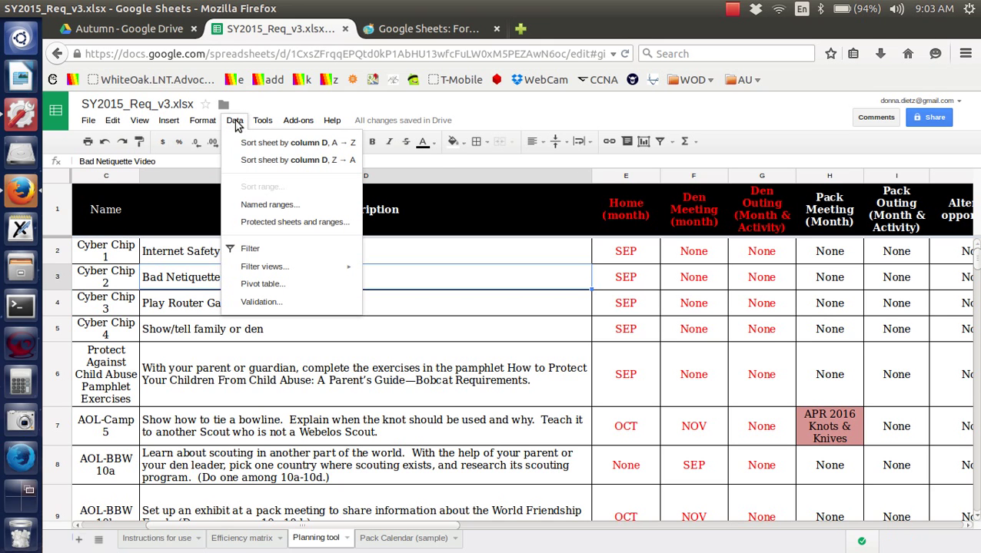
{"action": "left_click", "coordinate": [283, 252]}
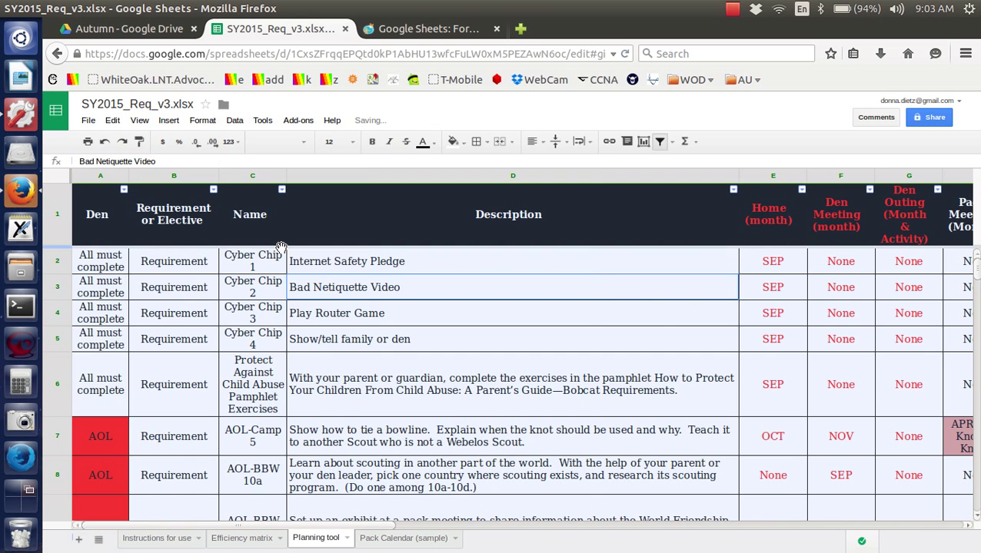
{"action": "left_click", "coordinate": [407, 321]}
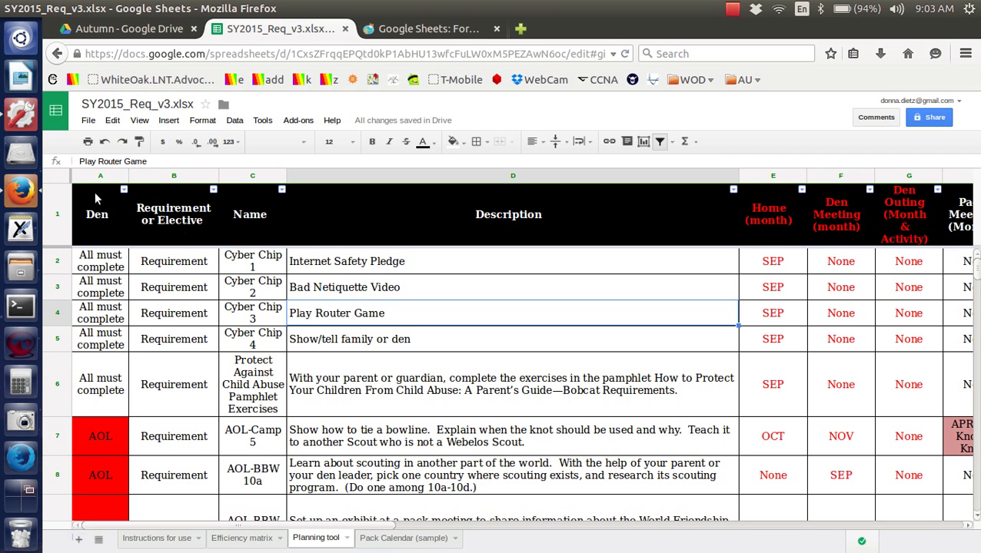
{"action": "left_click", "coordinate": [54, 180]}
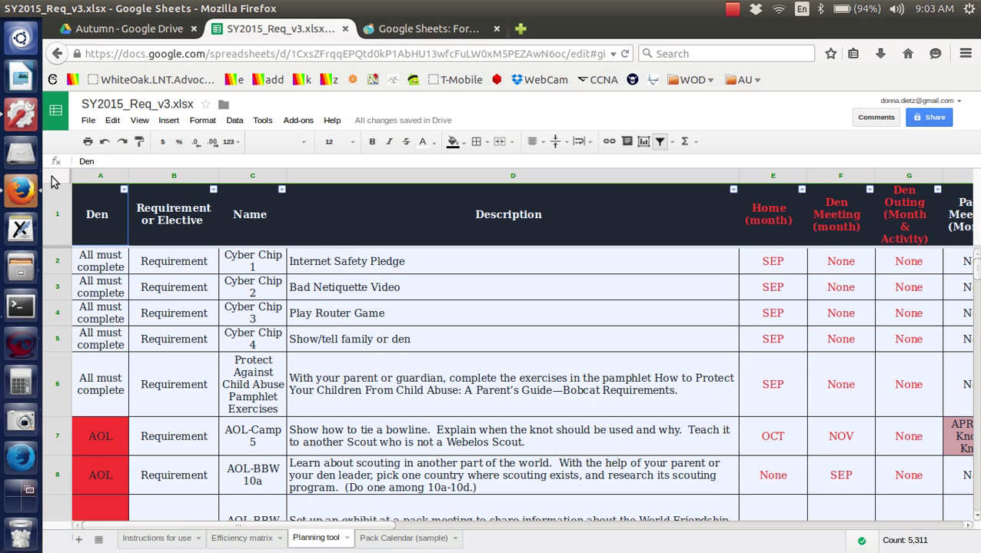
{"action": "left_click", "coordinate": [174, 176]}
{"action": "left_click", "coordinate": [248, 178]}
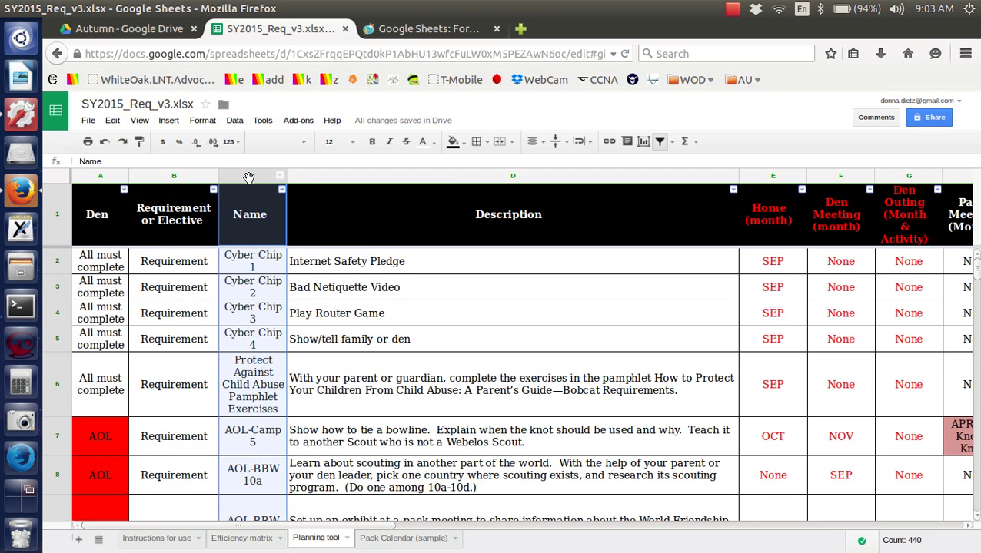
{"action": "left_click", "coordinate": [344, 176]}
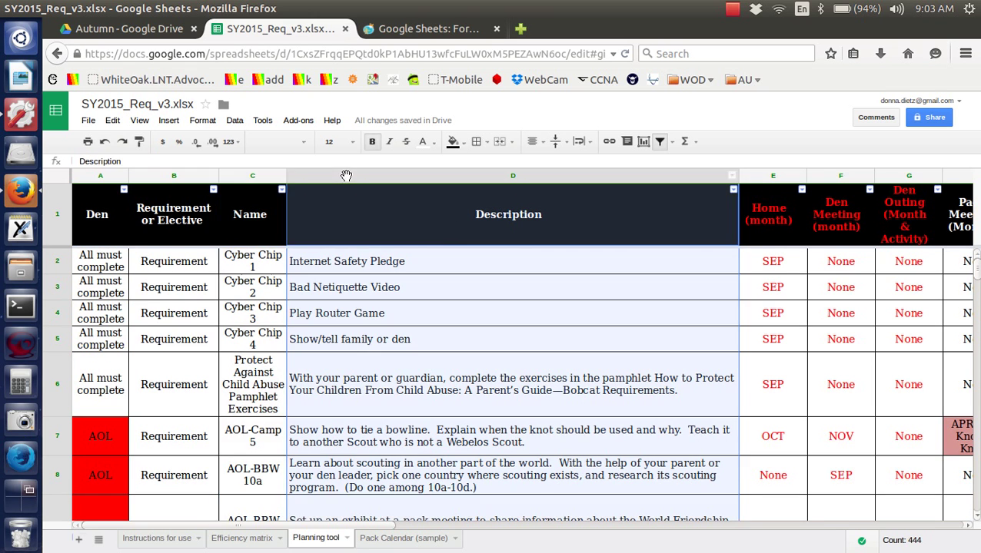
{"action": "left_click", "coordinate": [58, 263]}
{"action": "left_click", "coordinate": [56, 288]}
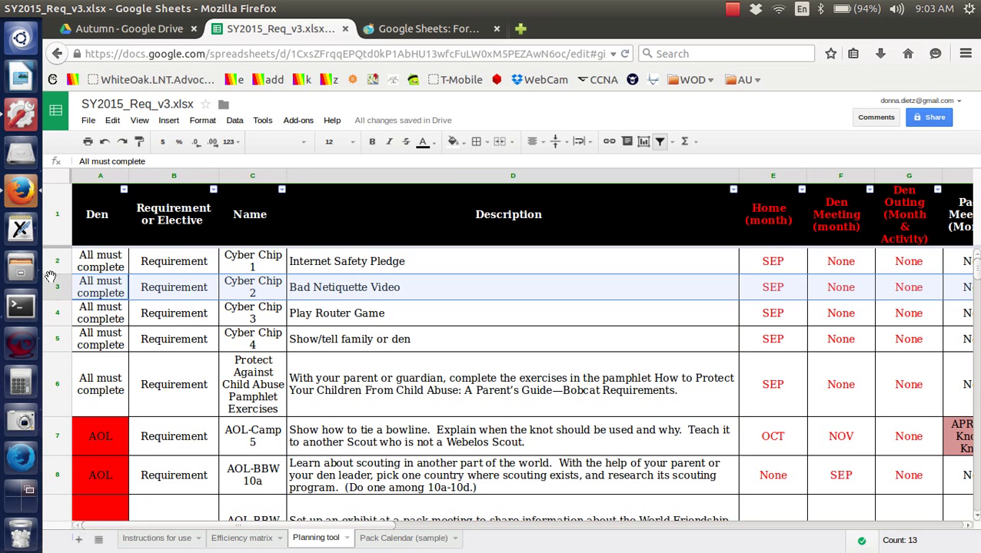
{"action": "left_click", "coordinate": [57, 181]}
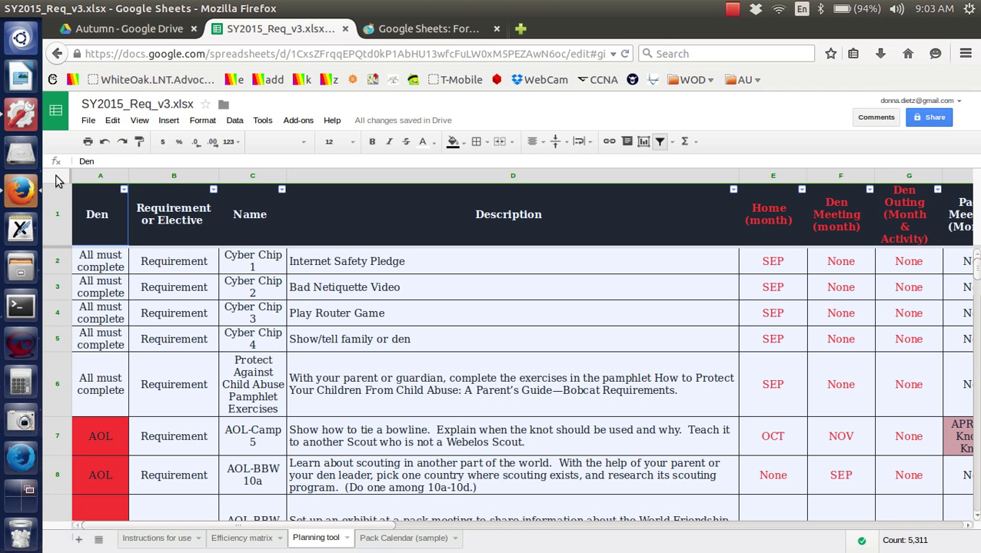
{"action": "left_click", "coordinate": [442, 294]}
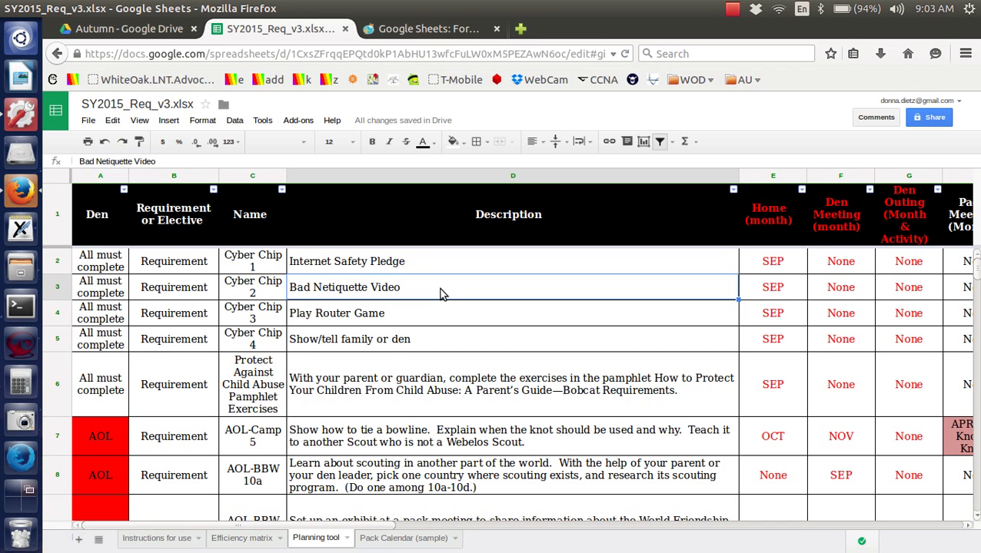
{"action": "left_click", "coordinate": [95, 176]}
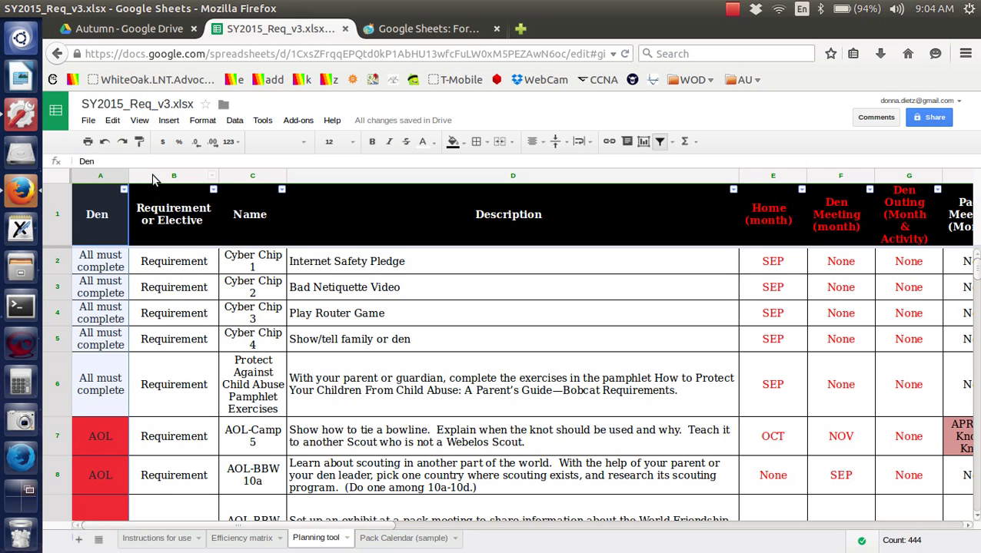
{"action": "left_click", "coordinate": [153, 175], "text": "shift"}
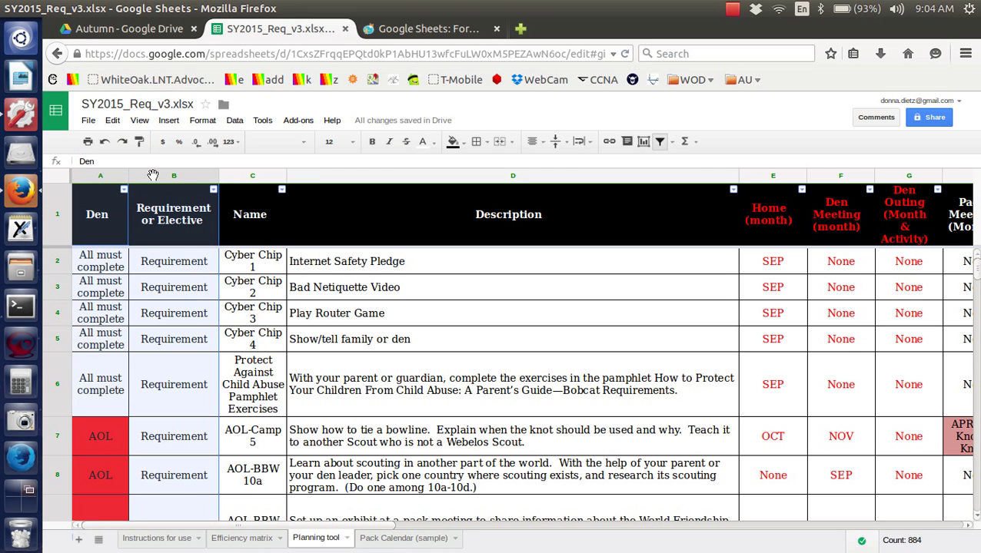
{"action": "left_click", "coordinate": [242, 176]}
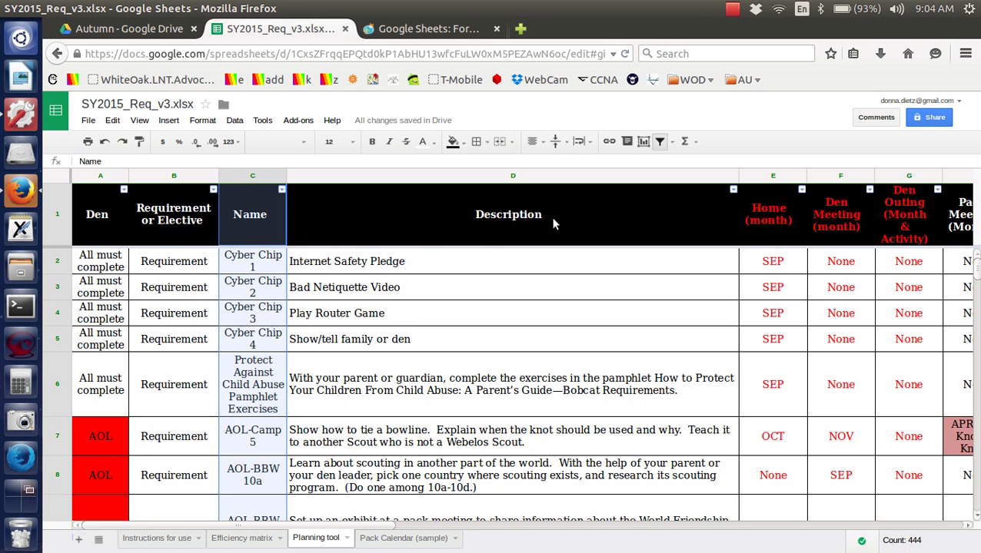
{"action": "left_click", "coordinate": [598, 177]}
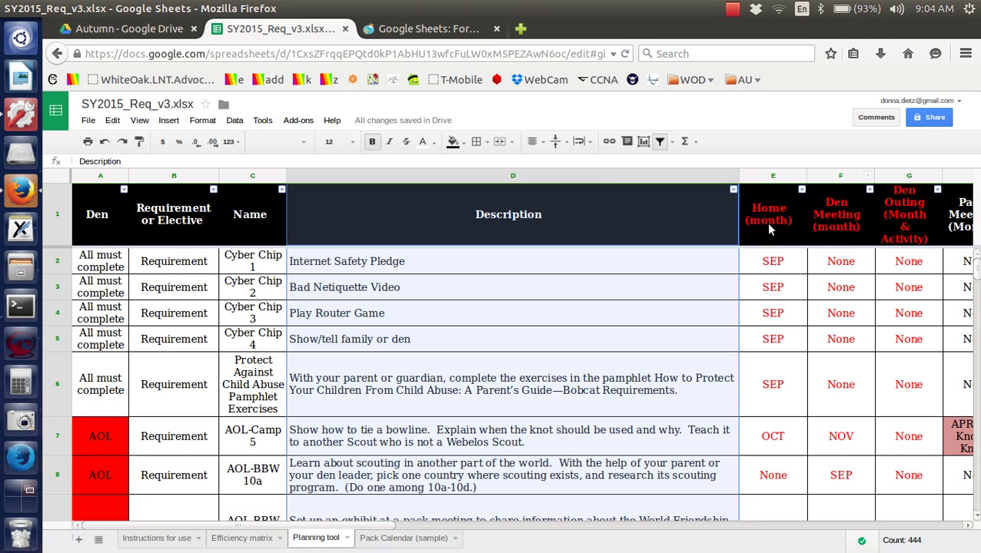
Scroll right to the last column, then back left to show dependency columns I–N
{"action": "left_click", "coordinate": [967, 529]}
{"action": "left_click", "coordinate": [966, 529]}
{"action": "left_click", "coordinate": [964, 529]}
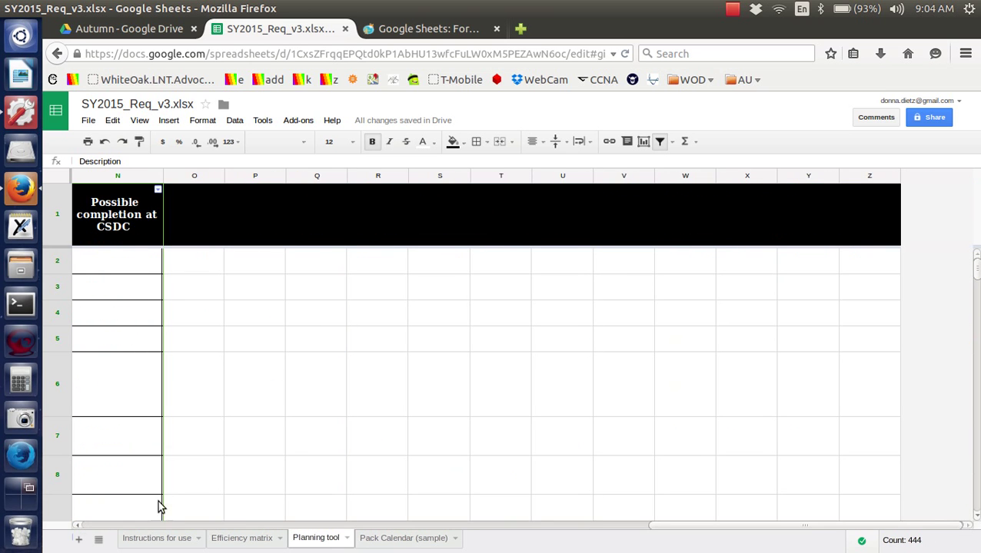
{"action": "left_click", "coordinate": [77, 528]}
{"action": "left_click", "coordinate": [77, 527]}
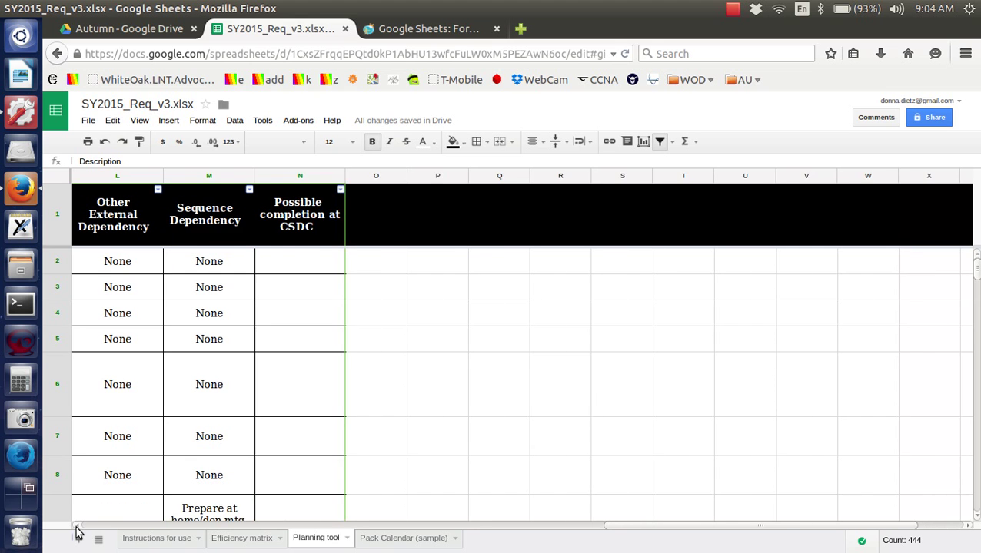
{"action": "left_click", "coordinate": [77, 527]}
{"action": "left_click", "coordinate": [77, 528]}
{"action": "left_click", "coordinate": [77, 527]}
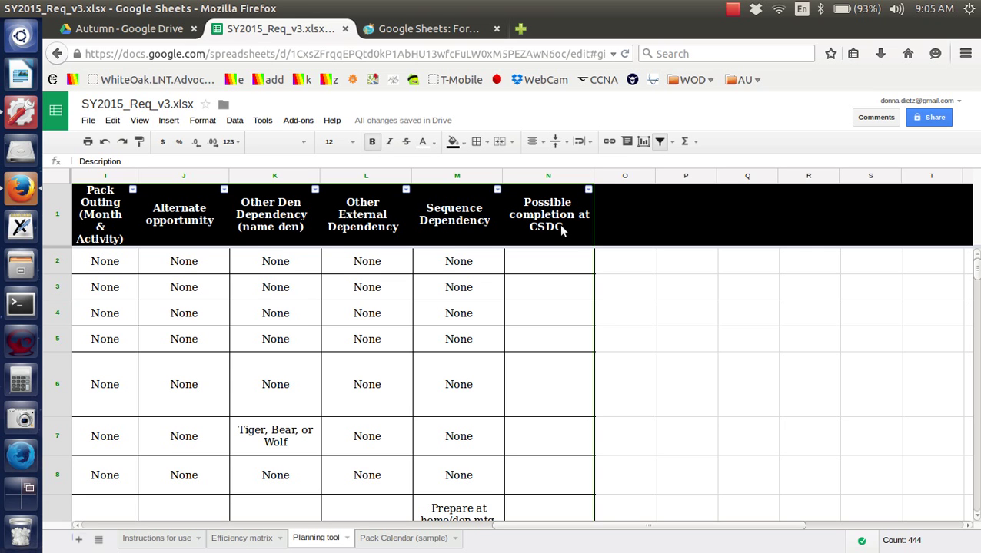
{"action": "left_click", "coordinate": [315, 189]}
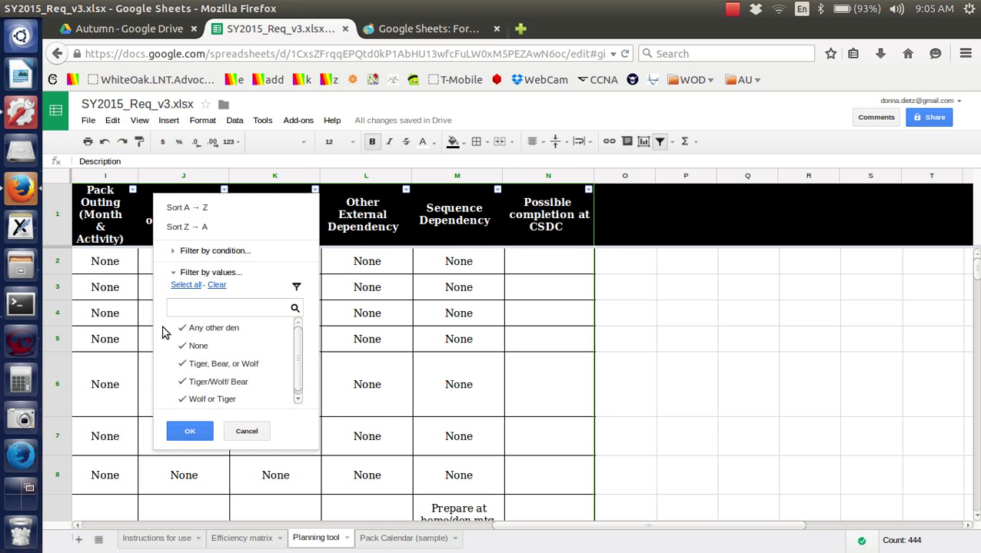
{"action": "left_click", "coordinate": [216, 284]}
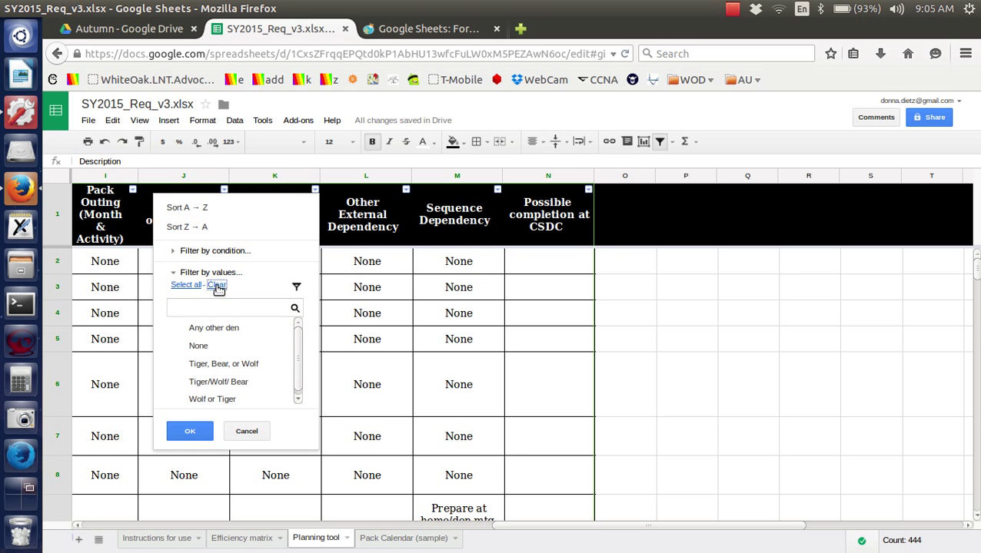
{"action": "left_click", "coordinate": [210, 332]}
{"action": "left_click", "coordinate": [204, 365]}
{"action": "left_click", "coordinate": [199, 382]}
{"action": "left_click", "coordinate": [204, 399]}
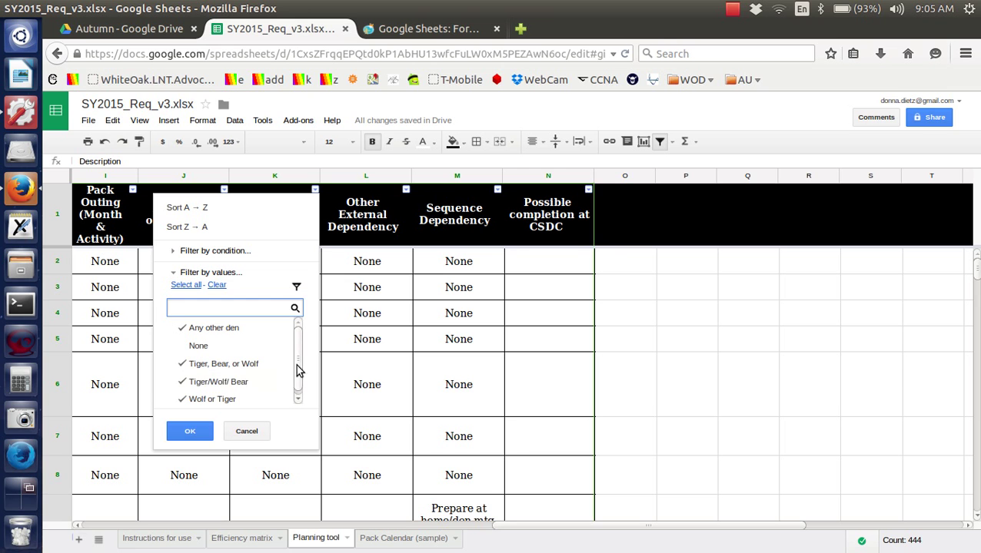
{"action": "left_click", "coordinate": [197, 432]}
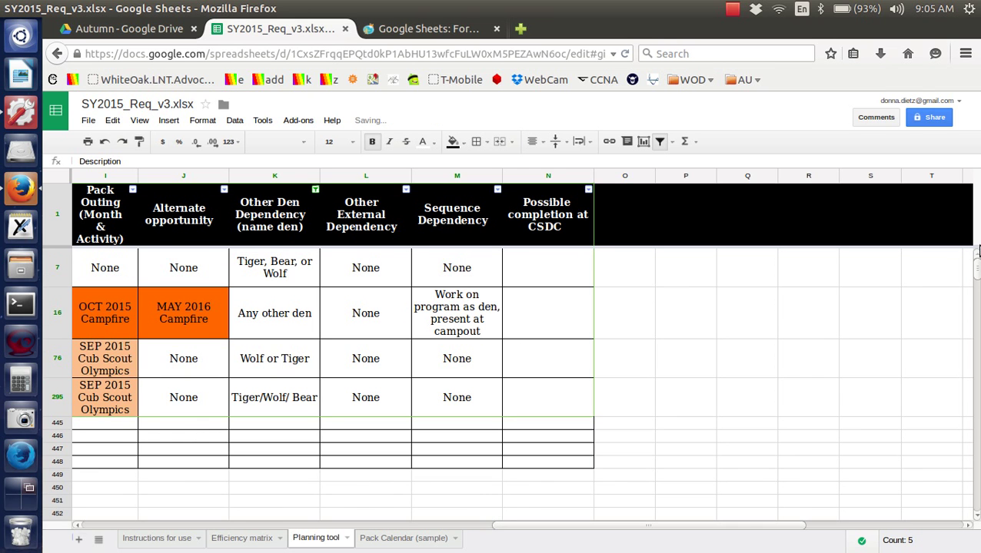
{"action": "left_click", "coordinate": [87, 526]}
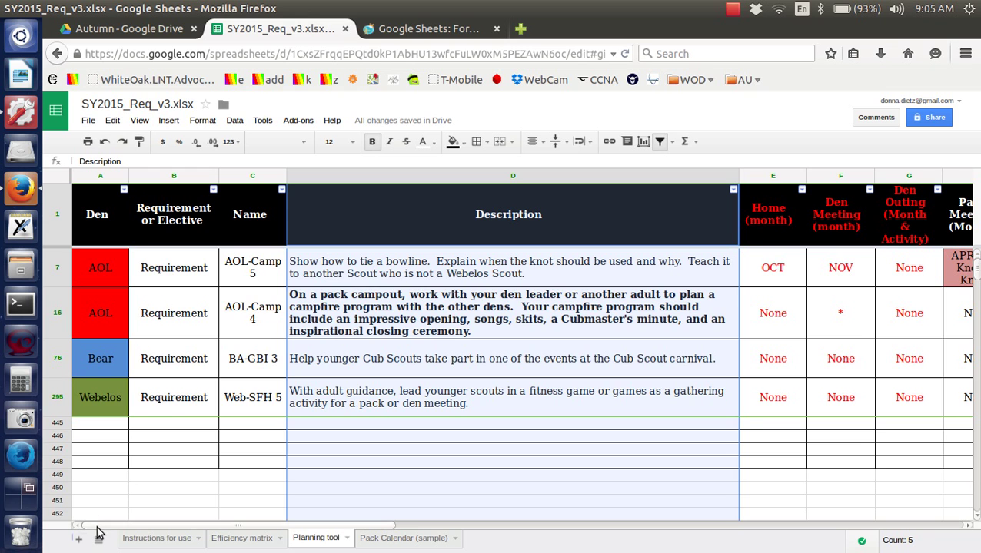
{"action": "left_click_drag", "start_coordinate": [98, 523], "coordinate": [392, 540]}
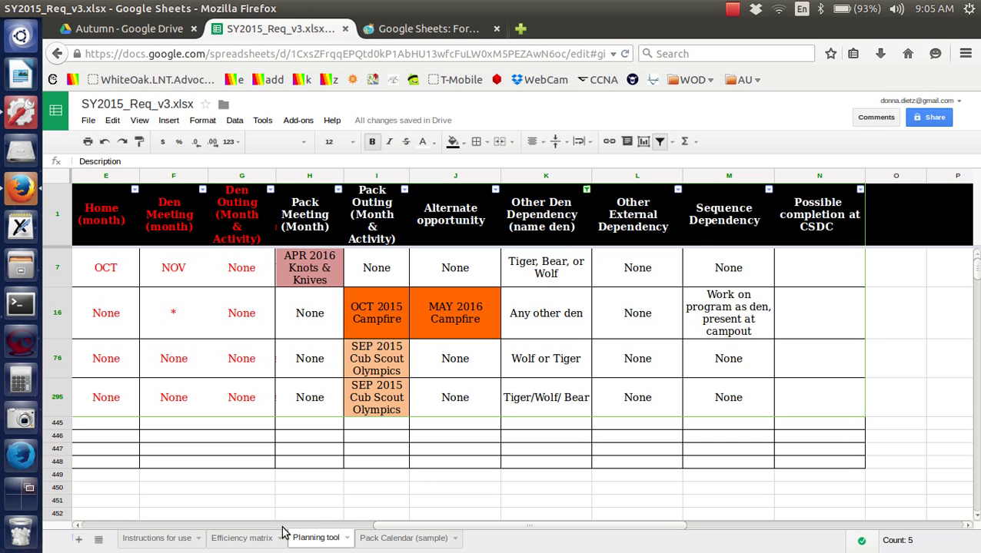
{"action": "scroll", "coordinate": [282, 532], "scroll_direction": "left", "scroll_amount": 3}
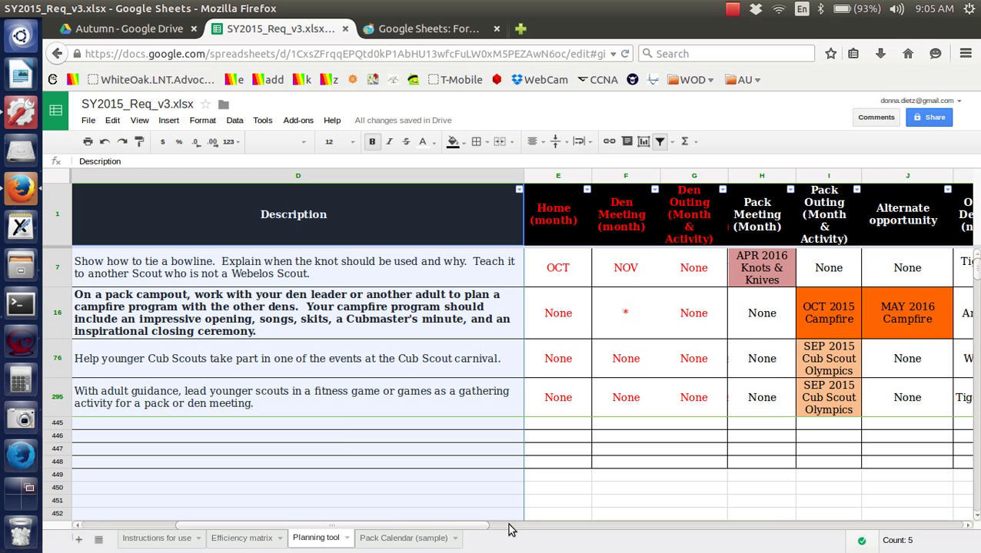
{"action": "scroll", "coordinate": [507, 531], "scroll_direction": "right", "scroll_amount": 3}
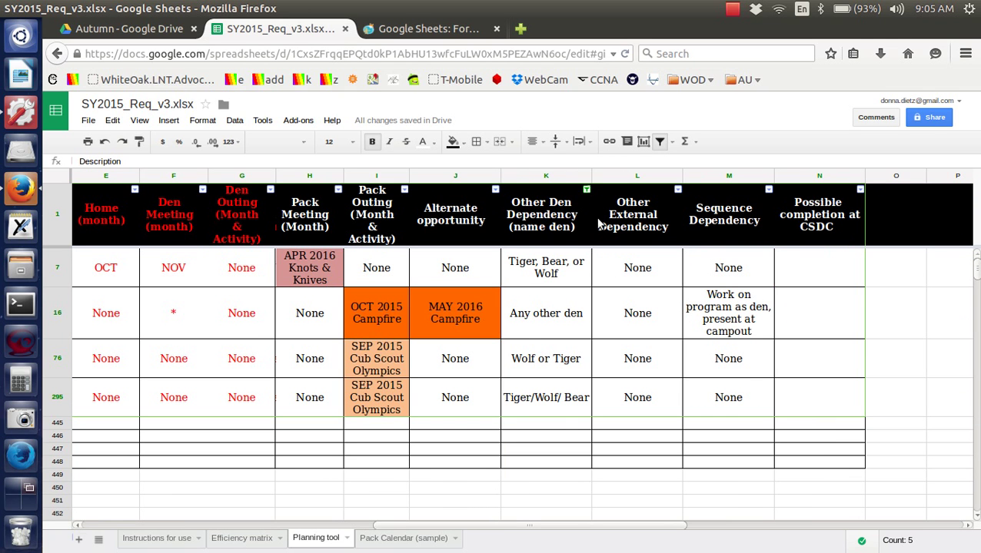
Use Select all in the Other Den Dependency filter so None is ticked too
{"action": "left_click", "coordinate": [586, 190]}
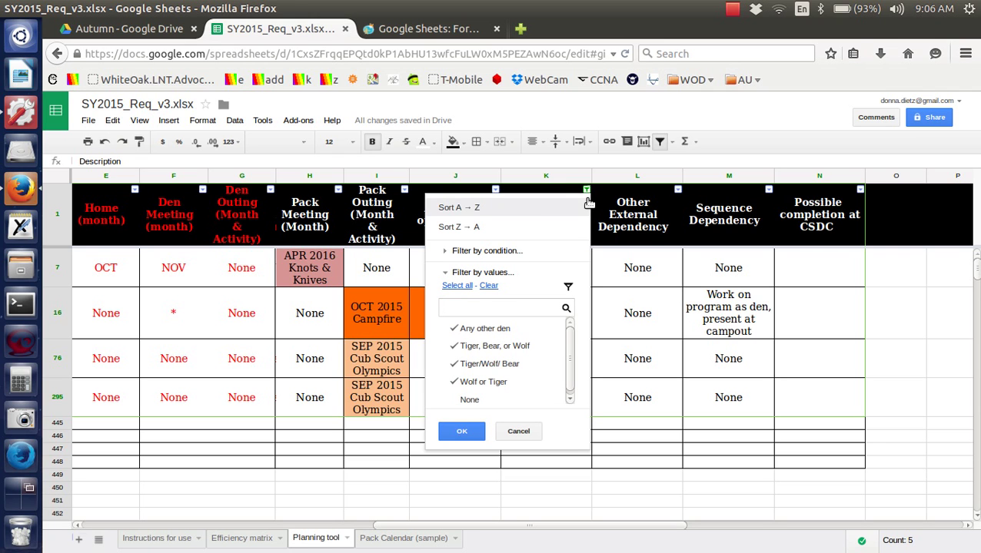
{"action": "left_click", "coordinate": [469, 286]}
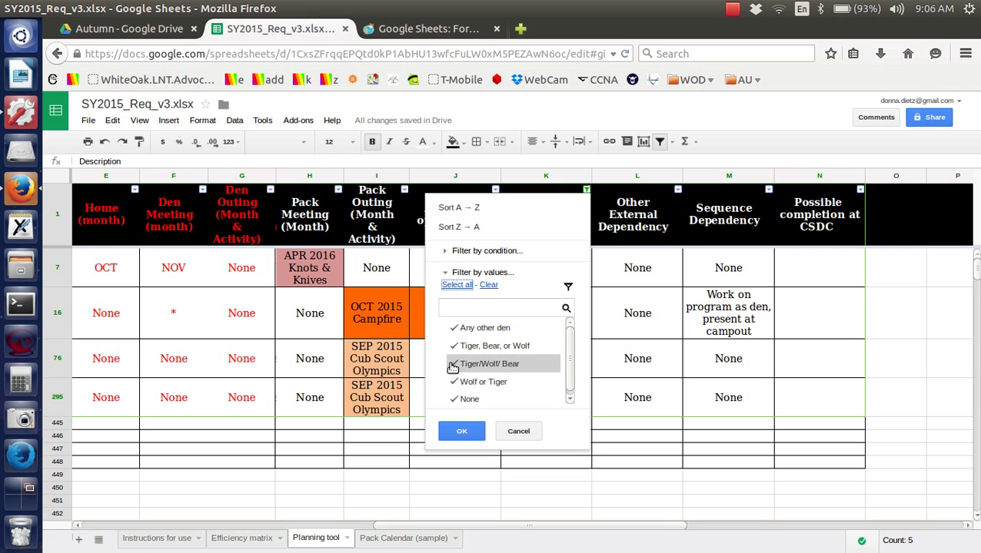
Apply the widened Other Den Dependency filter and return to columns A–D
{"action": "left_click", "coordinate": [462, 433]}
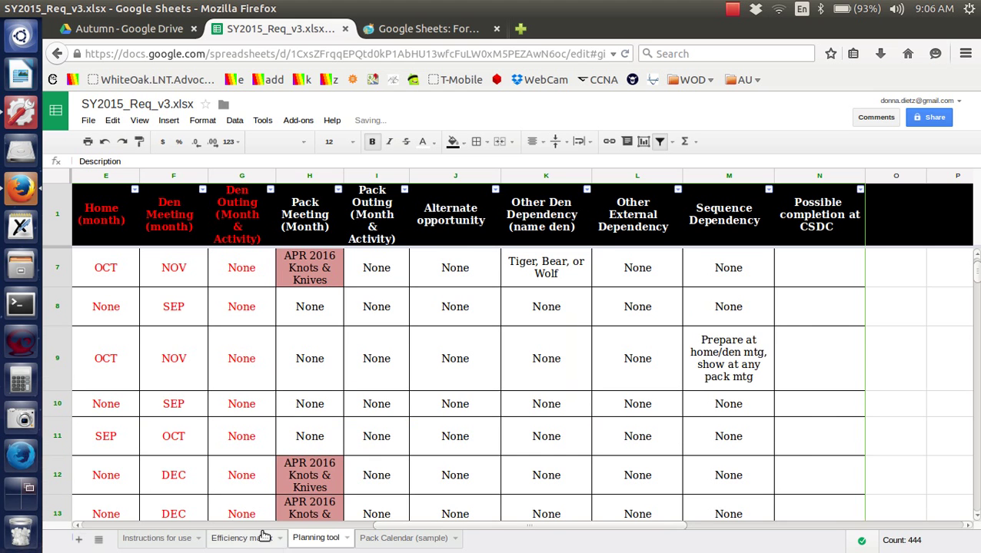
{"action": "left_click", "coordinate": [226, 526]}
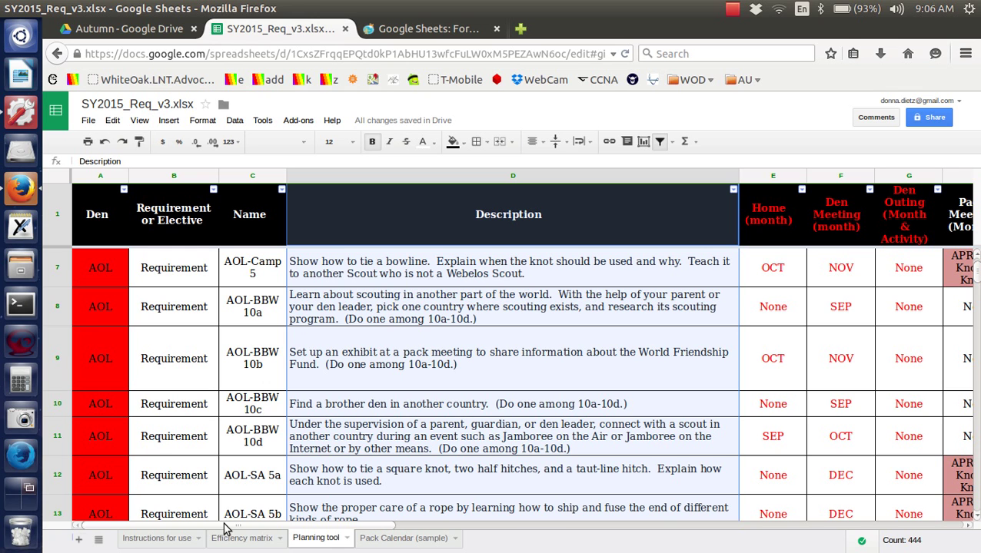
Sort the entire sheet A→Z by Pack Meeting, treating row 1 as a header
{"action": "left_click", "coordinate": [61, 179]}
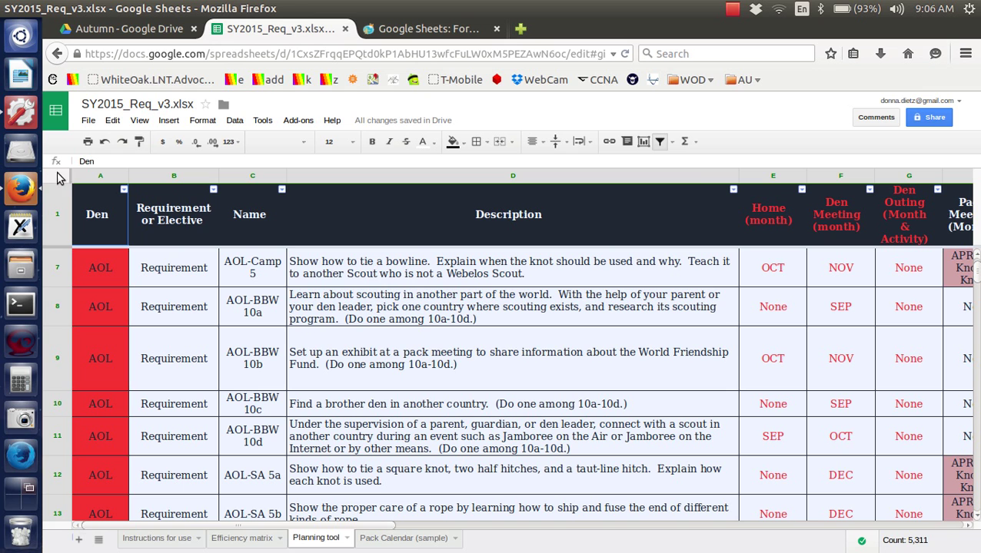
{"action": "left_click", "coordinate": [237, 124]}
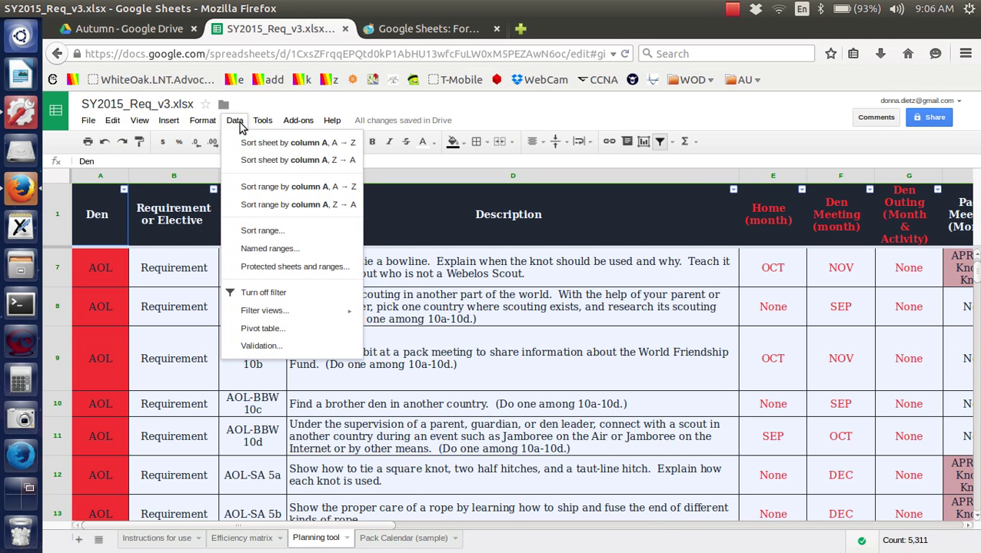
{"action": "left_click", "coordinate": [263, 231]}
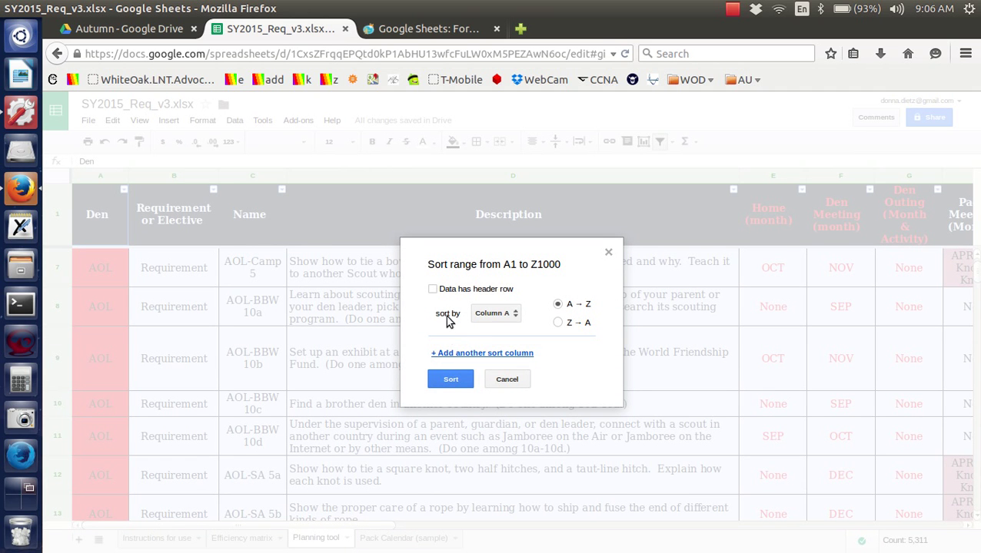
{"action": "left_click", "coordinate": [433, 290]}
{"action": "left_click", "coordinate": [496, 314]}
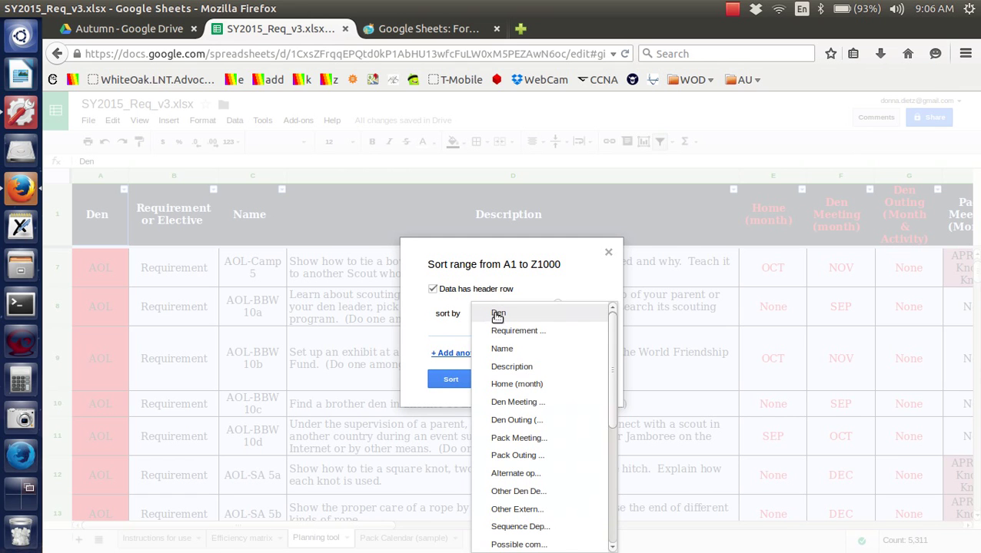
{"action": "left_click", "coordinate": [515, 438]}
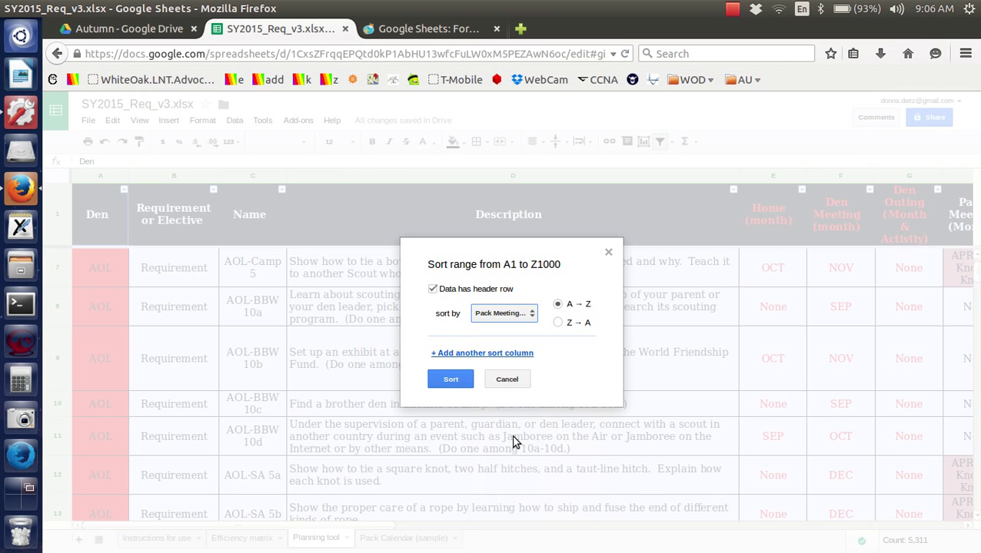
{"action": "left_click", "coordinate": [438, 381]}
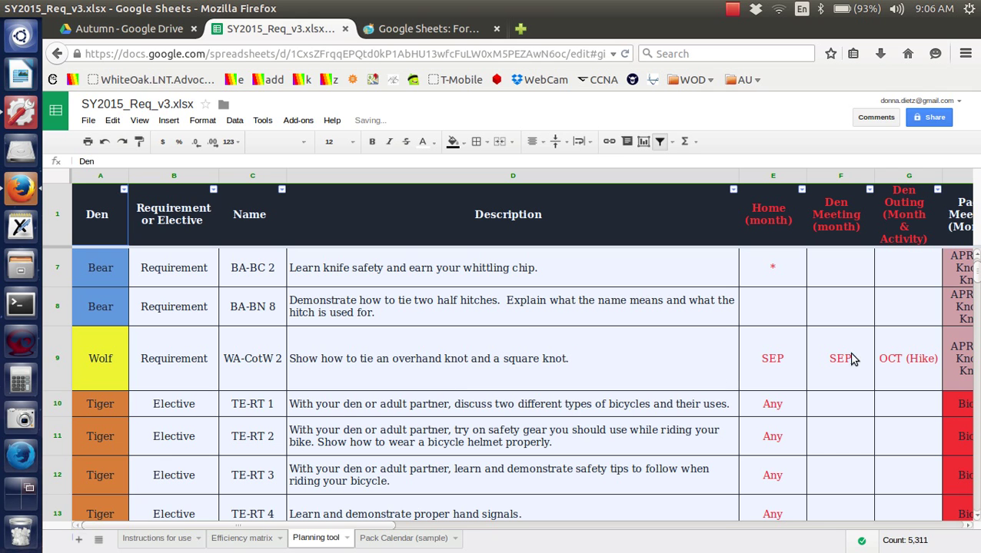
{"action": "left_click_drag", "start_coordinate": [975, 273], "coordinate": [975, 262]}
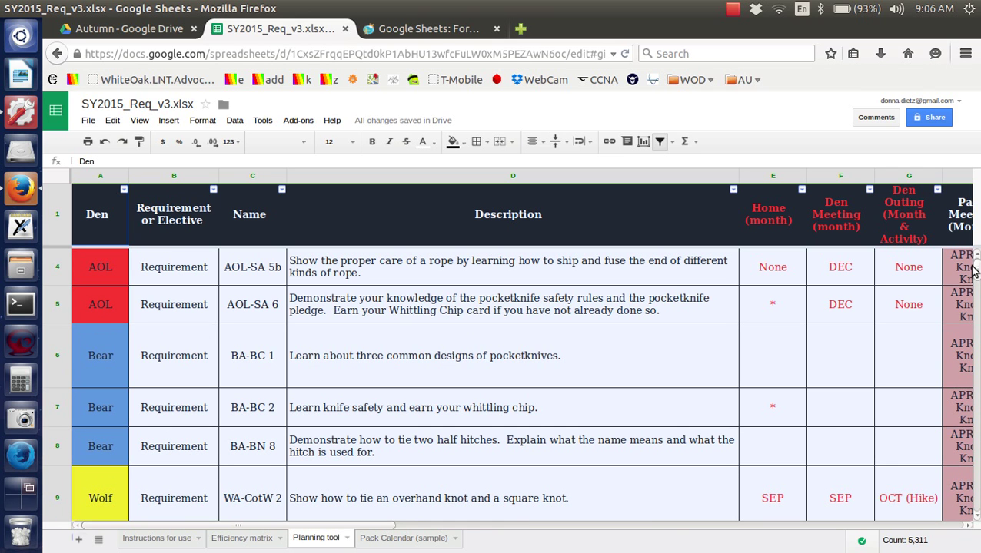
{"action": "left_click", "coordinate": [646, 526]}
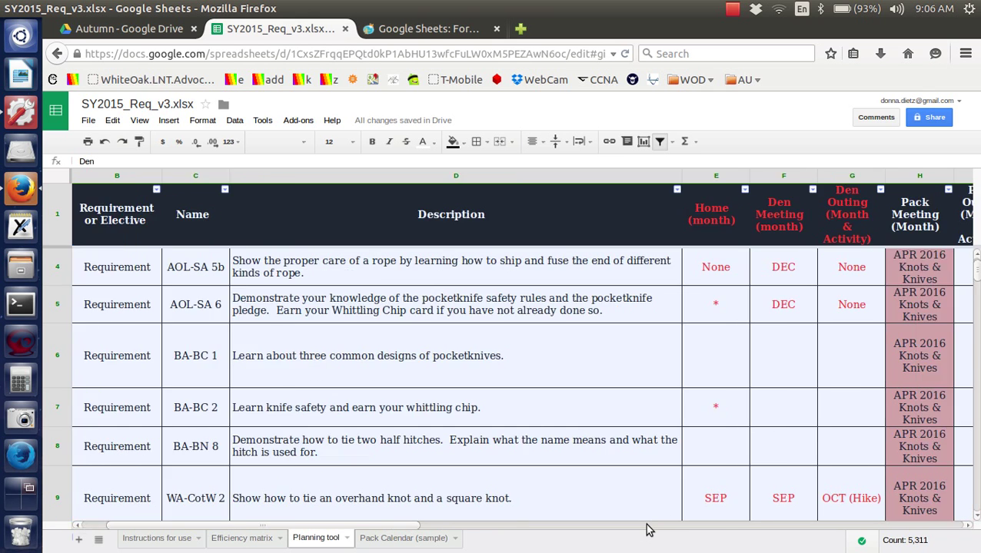
{"action": "left_click", "coordinate": [646, 527]}
{"action": "left_click", "coordinate": [646, 527]}
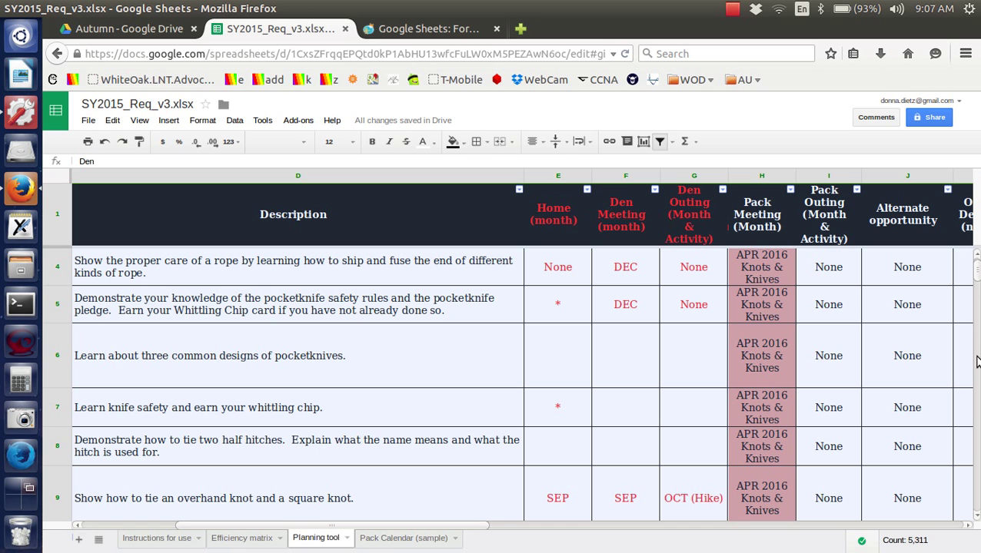
{"action": "left_click", "coordinate": [915, 342]}
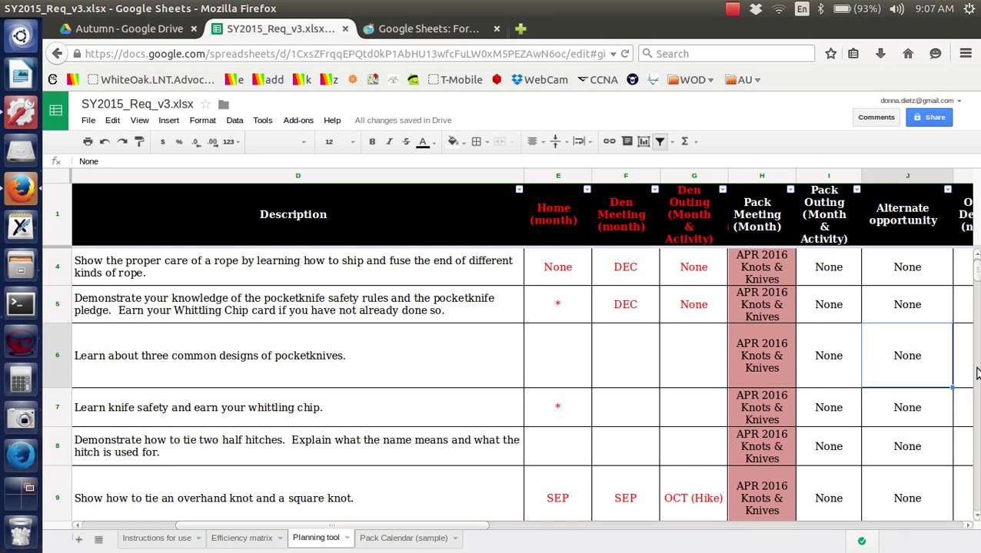
{"action": "scroll", "coordinate": [978, 373], "scroll_direction": "down", "scroll_amount": 1}
{"action": "scroll", "coordinate": [978, 374], "scroll_direction": "down", "scroll_amount": 1}
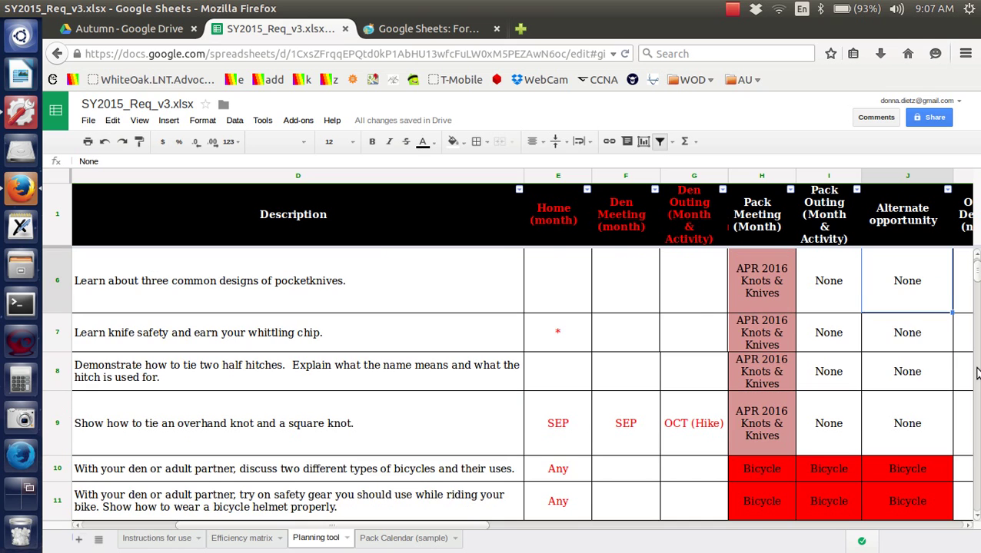
{"action": "left_click", "coordinate": [977, 521]}
{"action": "left_click", "coordinate": [977, 521]}
{"action": "left_click", "coordinate": [977, 521]}
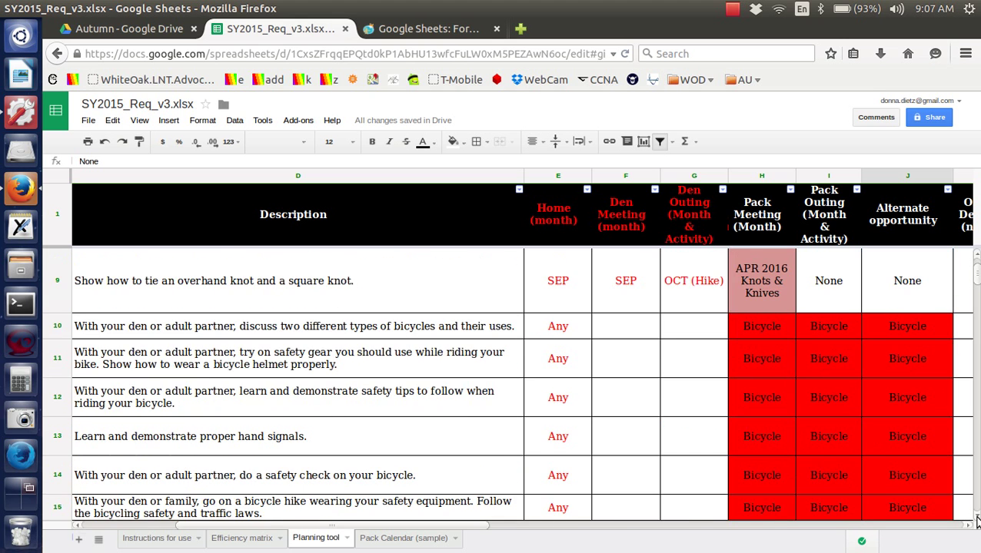
{"action": "left_click", "coordinate": [977, 520]}
{"action": "left_click", "coordinate": [977, 520]}
{"action": "left_click", "coordinate": [977, 520]}
{"action": "left_click", "coordinate": [977, 520]}
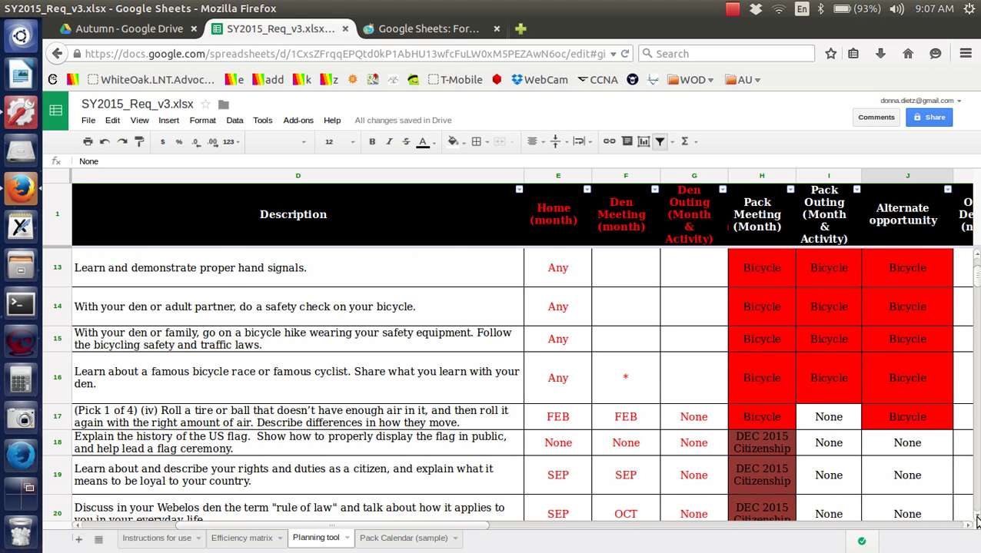
{"action": "left_click", "coordinate": [977, 521]}
{"action": "left_click", "coordinate": [977, 521]}
{"action": "left_click", "coordinate": [977, 520]}
{"action": "left_click", "coordinate": [977, 520]}
{"action": "left_click", "coordinate": [977, 521]}
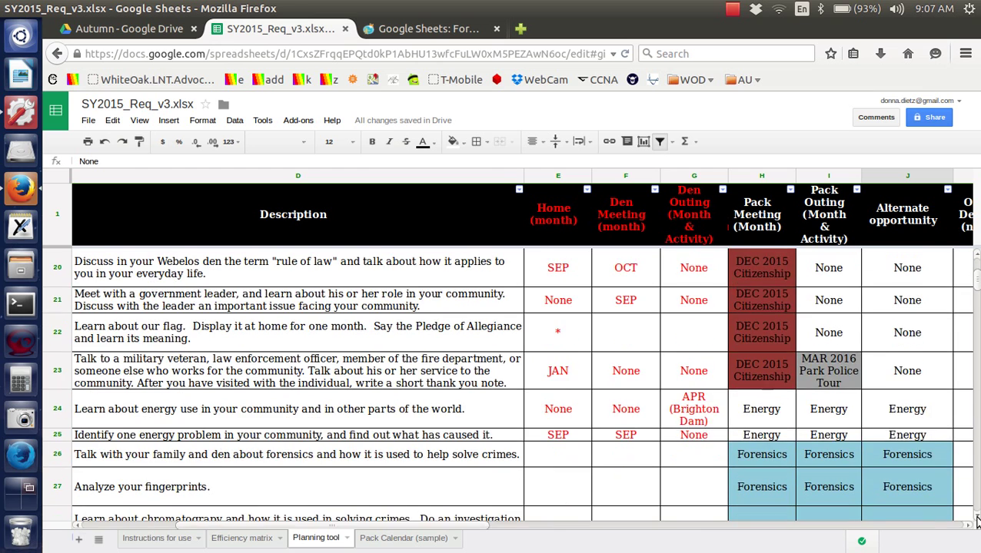
{"action": "left_click", "coordinate": [977, 520]}
{"action": "left_click", "coordinate": [977, 520]}
{"action": "left_click", "coordinate": [976, 520]}
{"action": "left_click", "coordinate": [976, 520]}
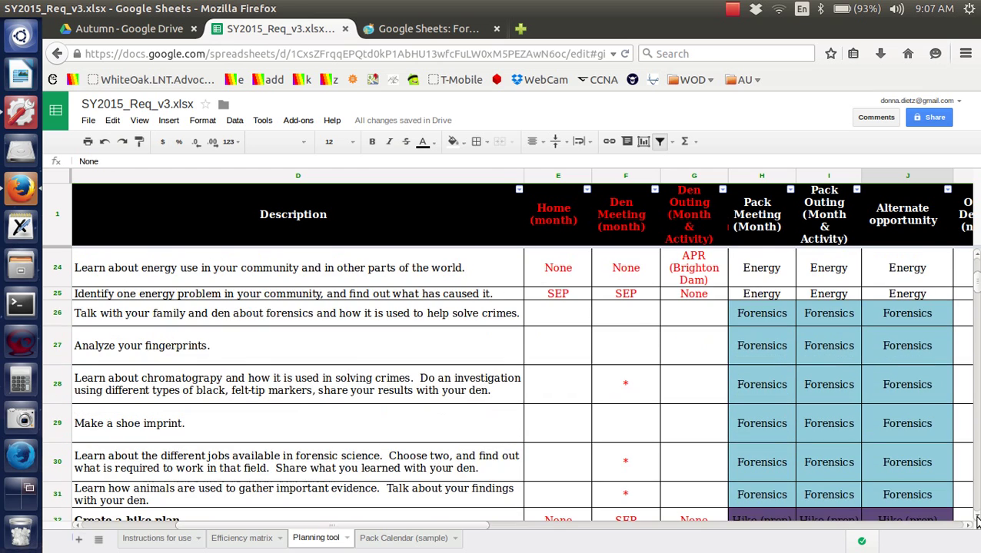
{"action": "left_click", "coordinate": [977, 520]}
{"action": "left_click", "coordinate": [977, 521]}
{"action": "left_click", "coordinate": [977, 521]}
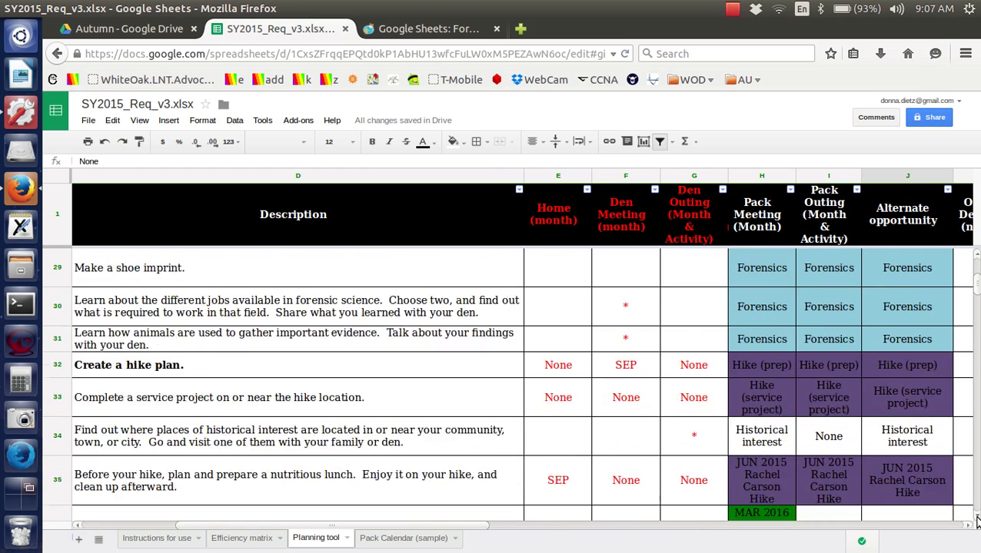
{"action": "left_click", "coordinate": [977, 520]}
{"action": "left_click", "coordinate": [977, 520]}
{"action": "left_click", "coordinate": [977, 520]}
{"action": "left_click", "coordinate": [977, 520]}
{"action": "left_click", "coordinate": [977, 521]}
{"action": "left_click", "coordinate": [977, 521]}
{"action": "left_click", "coordinate": [977, 521]}
{"action": "left_click", "coordinate": [977, 521]}
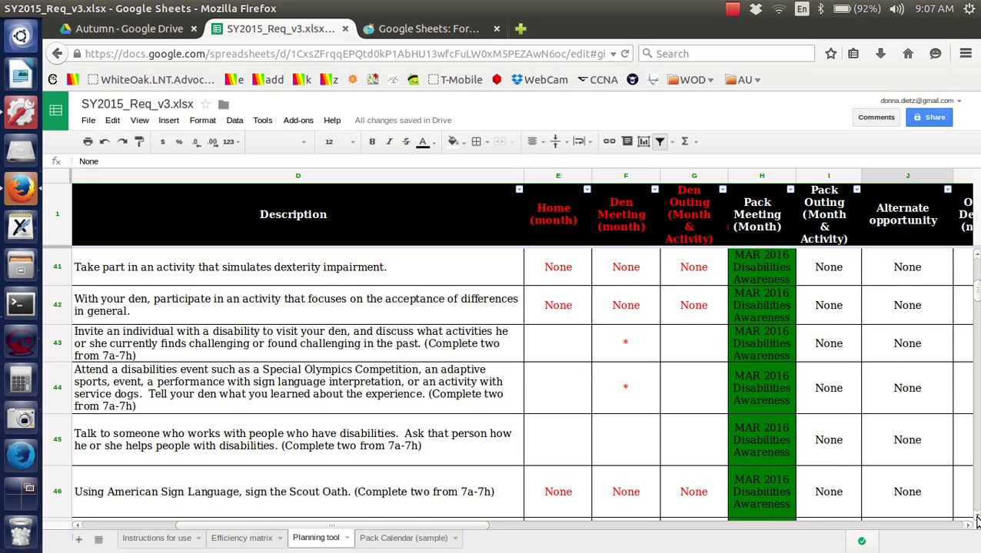
{"action": "left_click", "coordinate": [976, 521]}
{"action": "left_click", "coordinate": [977, 520]}
{"action": "left_click", "coordinate": [977, 521]}
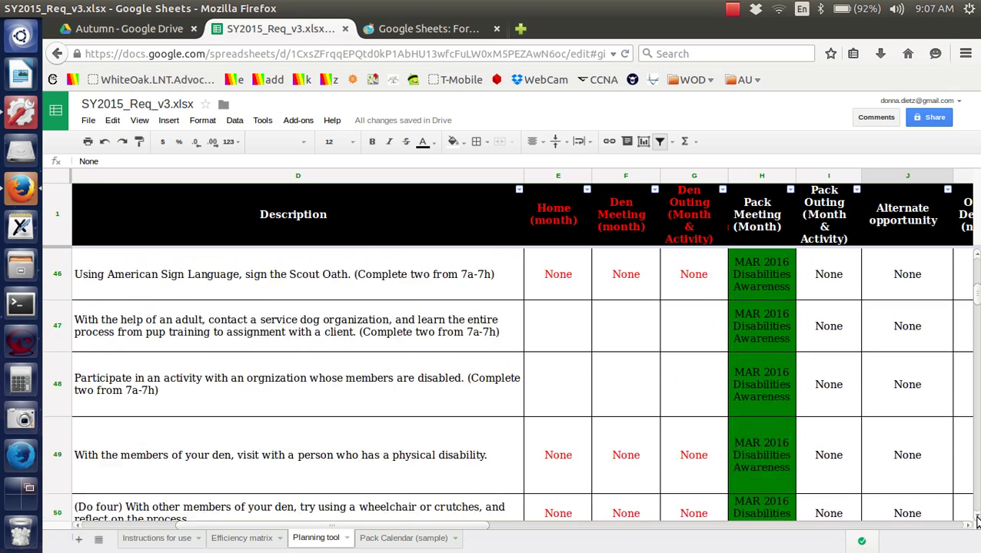
{"action": "left_click", "coordinate": [977, 521]}
{"action": "left_click", "coordinate": [977, 521]}
{"action": "left_click", "coordinate": [977, 521]}
{"action": "left_click", "coordinate": [977, 521]}
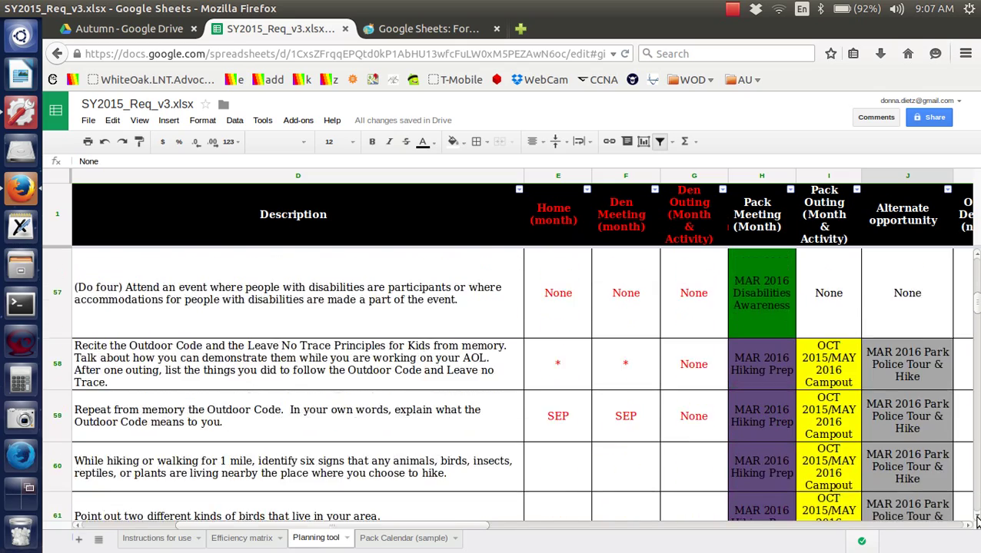
{"action": "left_click", "coordinate": [977, 520]}
{"action": "left_click", "coordinate": [976, 520]}
{"action": "left_click", "coordinate": [977, 521]}
{"action": "left_click", "coordinate": [977, 520]}
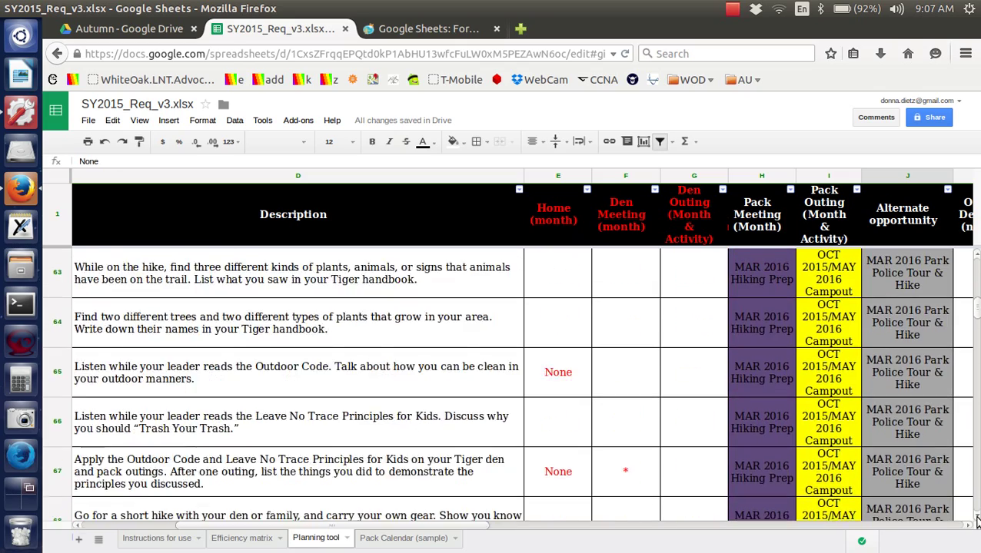
{"action": "left_click", "coordinate": [977, 520]}
{"action": "left_click", "coordinate": [976, 520]}
{"action": "left_click", "coordinate": [977, 521]}
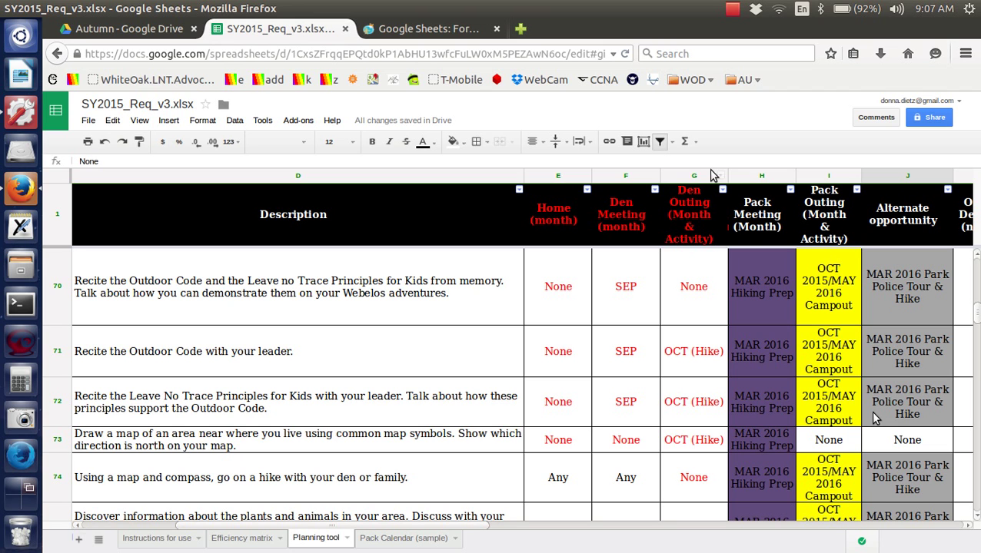
Filter Pack Meeting to show only MAR 2016 Hiking Prep rows
{"action": "left_click", "coordinate": [791, 190]}
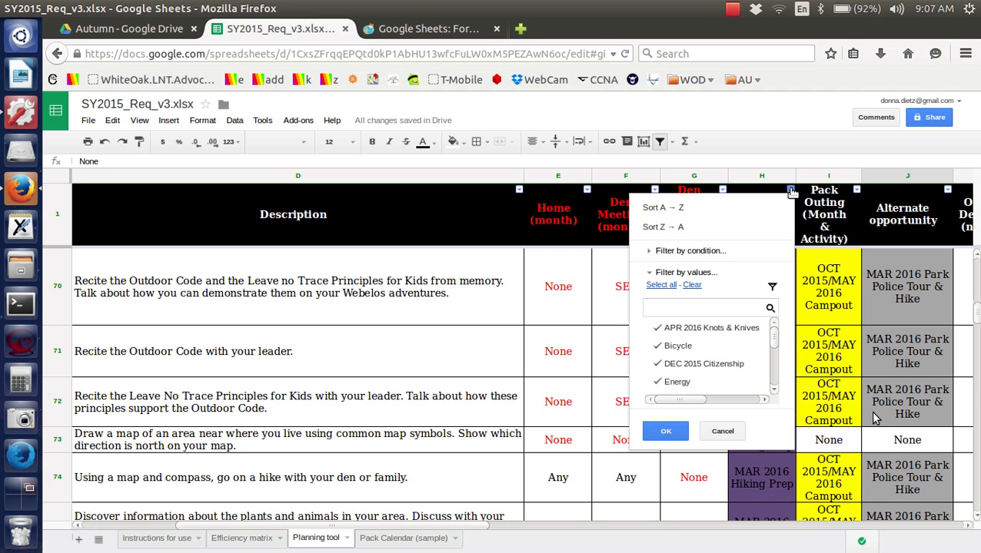
{"action": "left_click", "coordinate": [791, 191]}
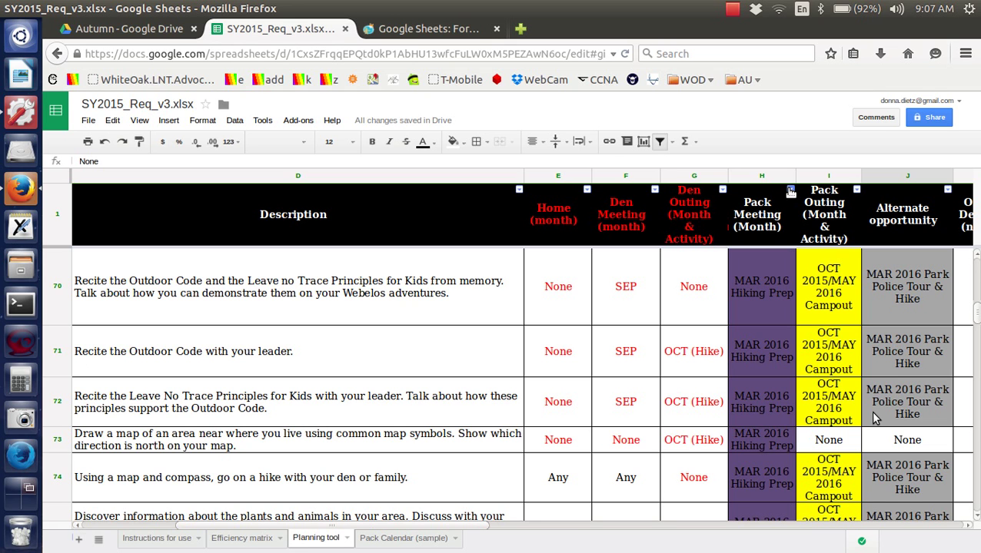
{"action": "left_click", "coordinate": [791, 191]}
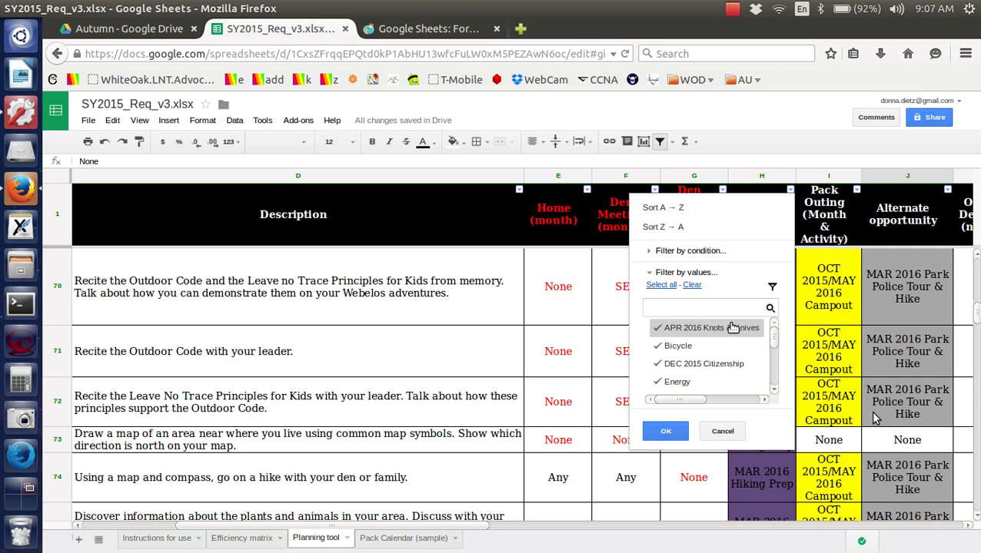
{"action": "left_click", "coordinate": [692, 284]}
{"action": "scroll", "coordinate": [775, 373], "scroll_direction": "down", "scroll_amount": 5}
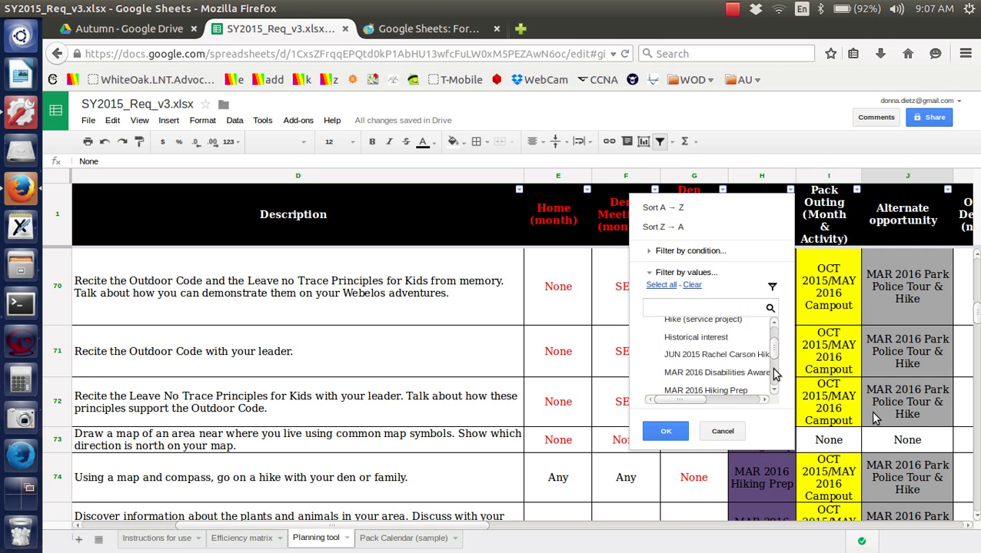
{"action": "left_click", "coordinate": [718, 369]}
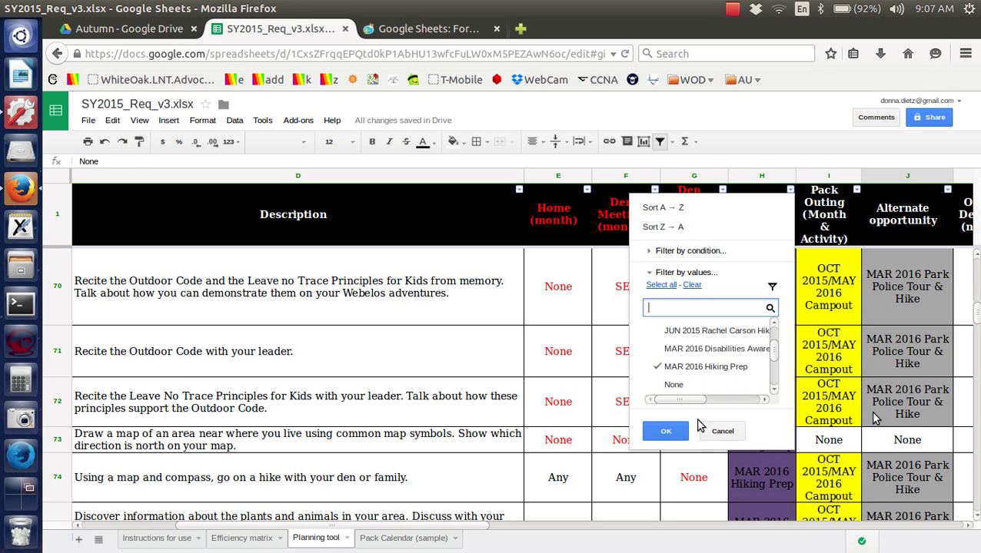
{"action": "left_click", "coordinate": [666, 432]}
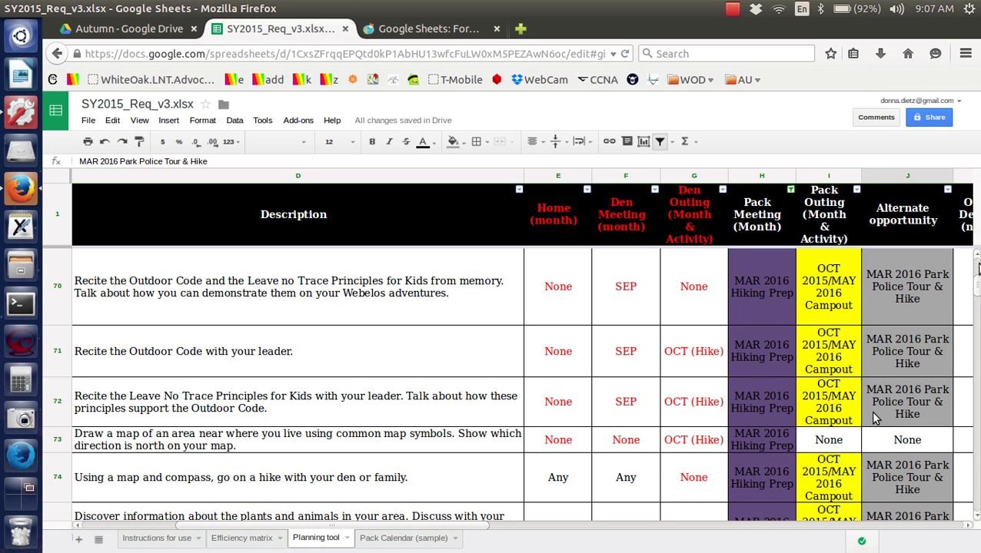
{"action": "scroll", "coordinate": [976, 265], "scroll_direction": "up", "scroll_amount": 6}
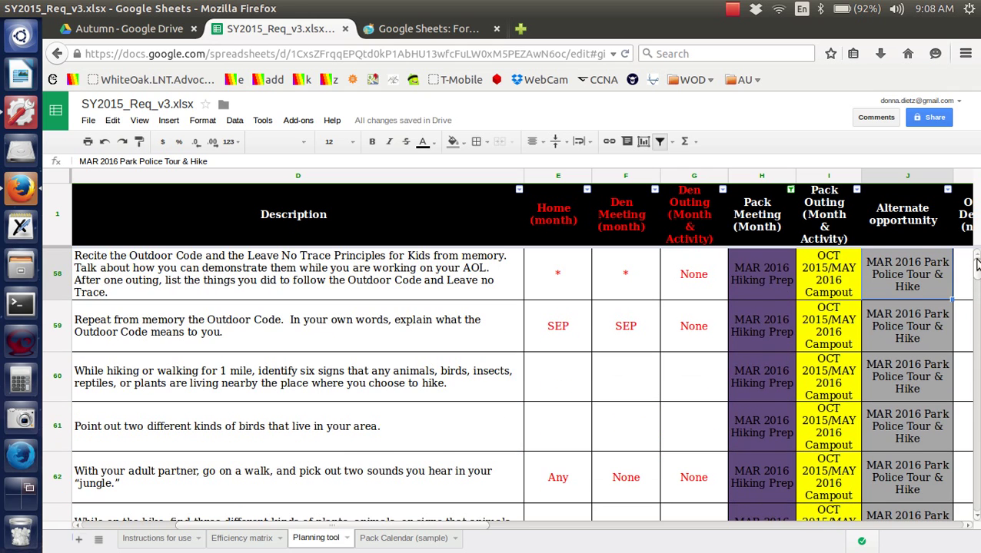
{"action": "scroll", "coordinate": [978, 332], "scroll_direction": "down", "scroll_amount": 2}
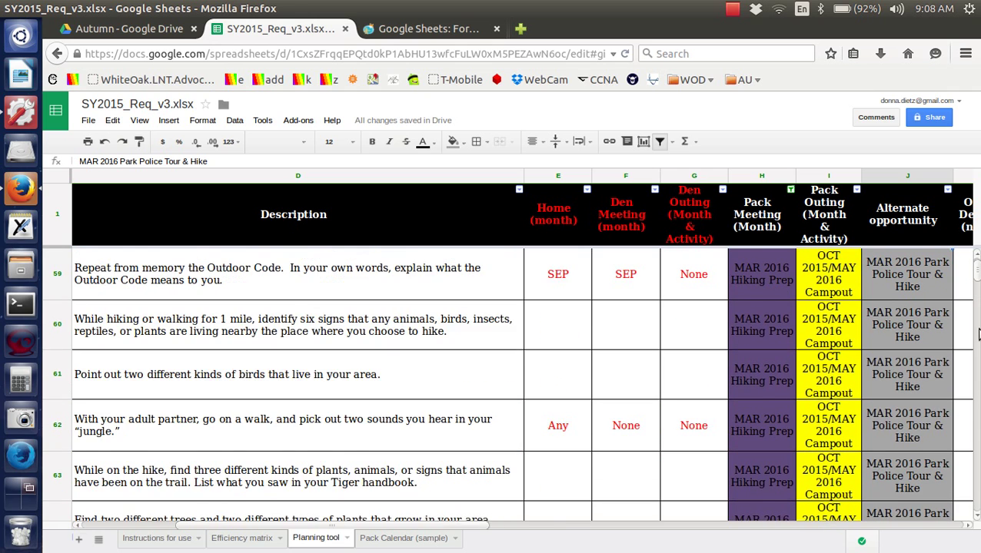
{"action": "left_click", "coordinate": [977, 332]}
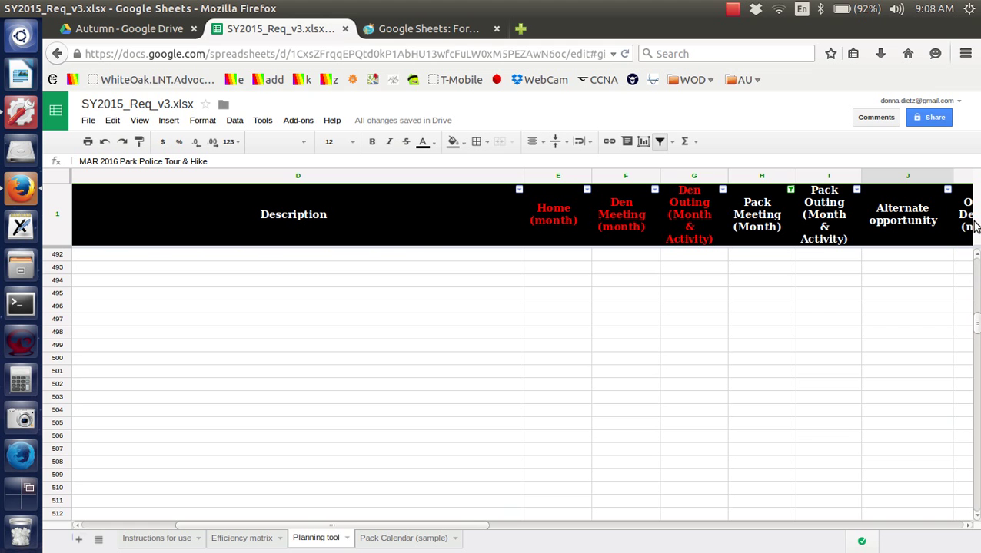
{"action": "left_click", "coordinate": [976, 260]}
{"action": "left_click", "coordinate": [976, 260]}
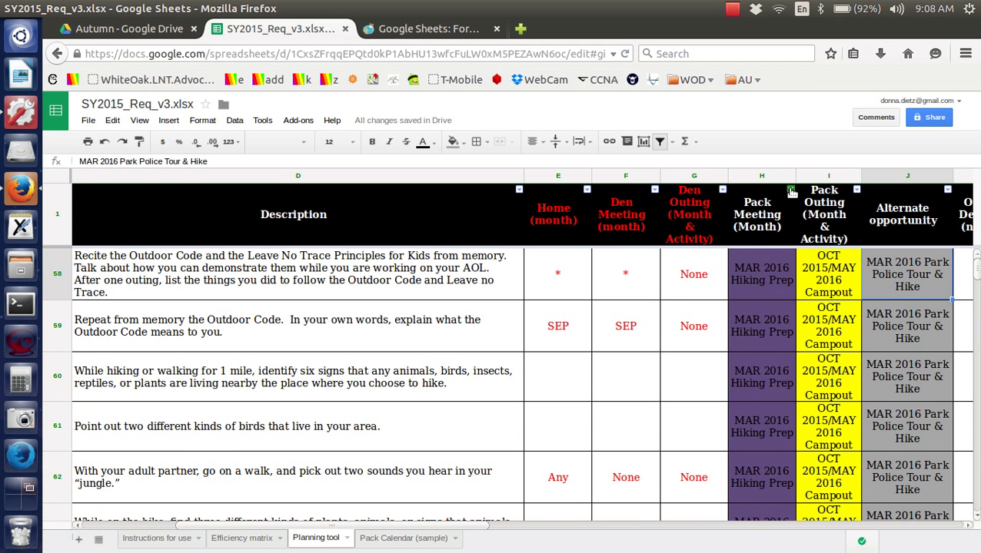
Set the Pack Meeting filter back to all values so every row shows again
{"action": "left_click", "coordinate": [790, 190]}
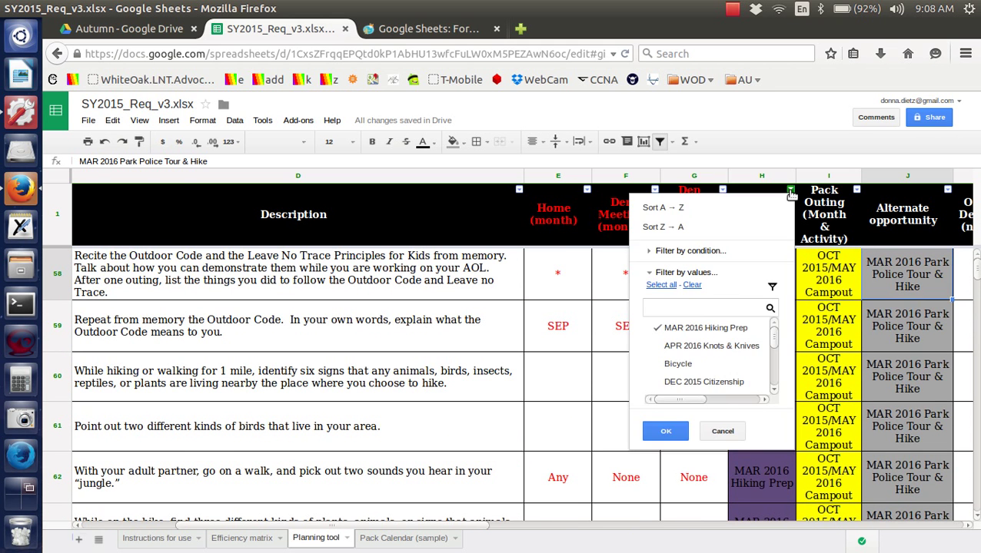
{"action": "left_click", "coordinate": [666, 286]}
{"action": "left_click", "coordinate": [678, 436]}
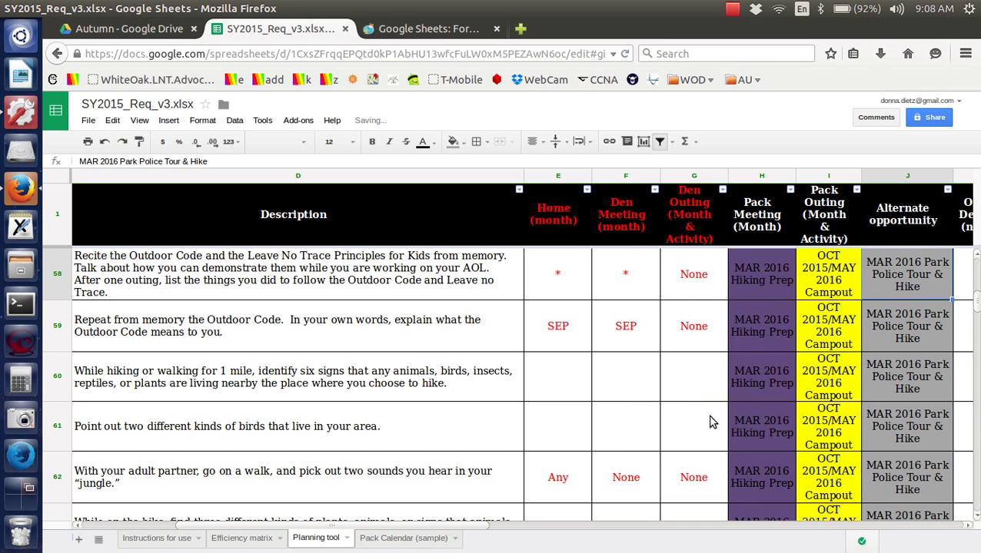
{"action": "left_click_drag", "start_coordinate": [977, 302], "coordinate": [978, 266]}
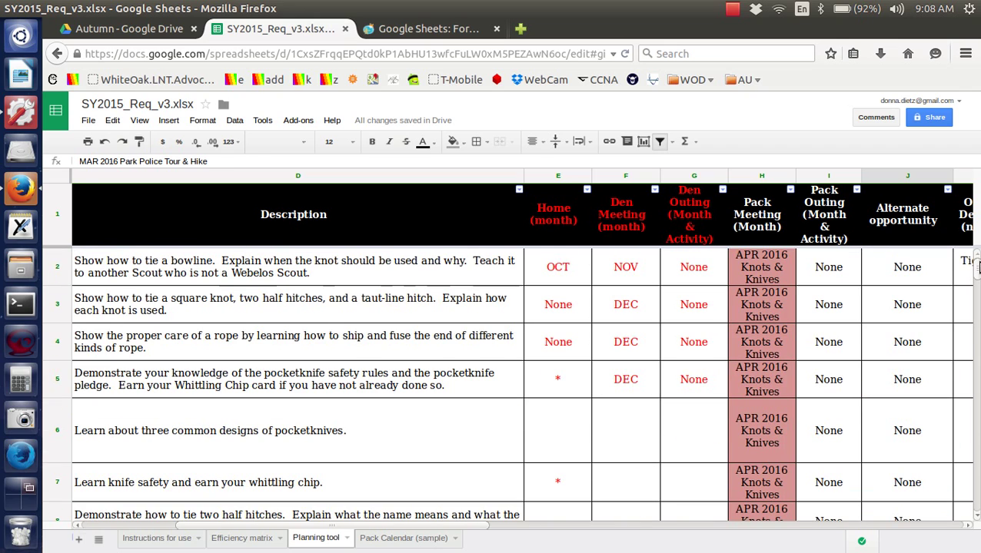
{"action": "left_click", "coordinate": [67, 178]}
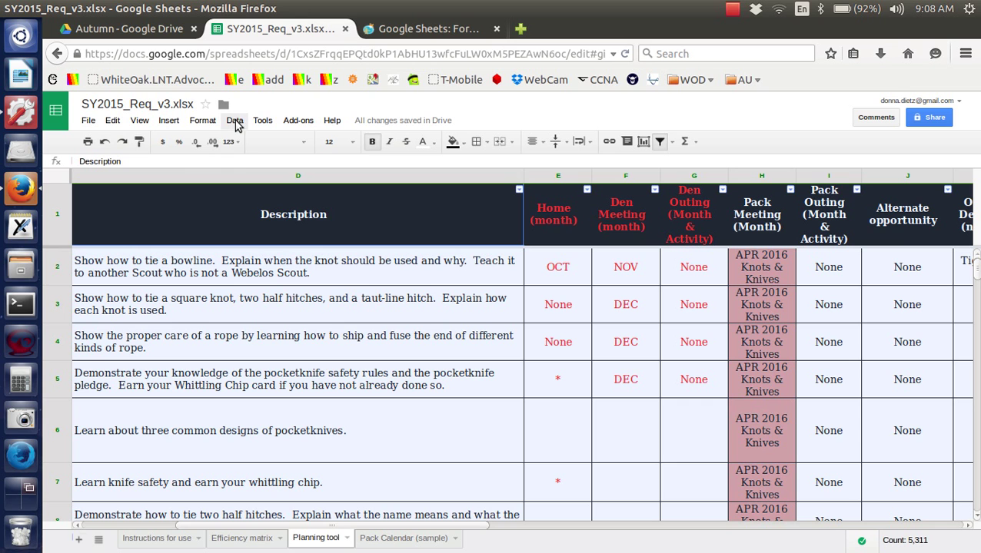
Sort the sheet with its header row by Den A→Z, then by Name
{"action": "left_click", "coordinate": [236, 122]}
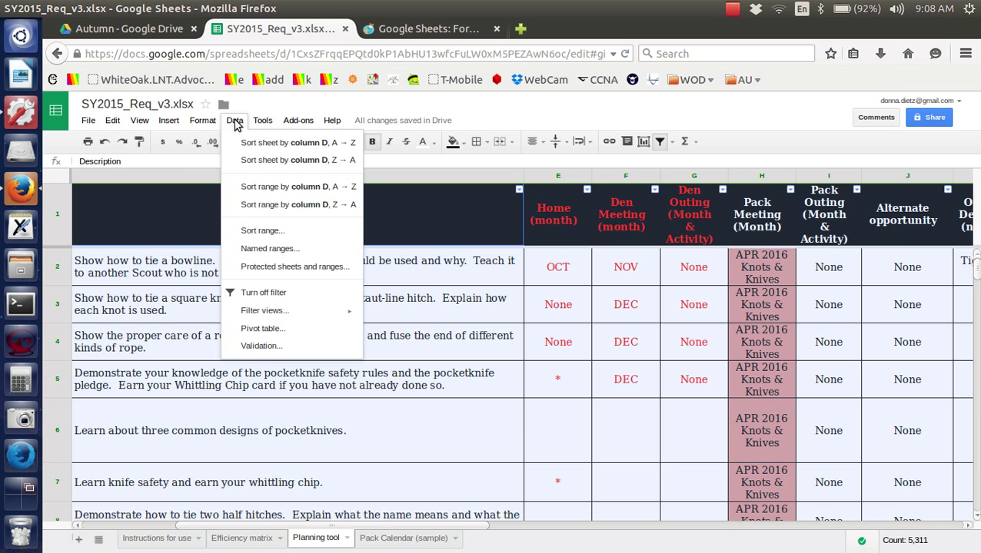
{"action": "left_click", "coordinate": [269, 230]}
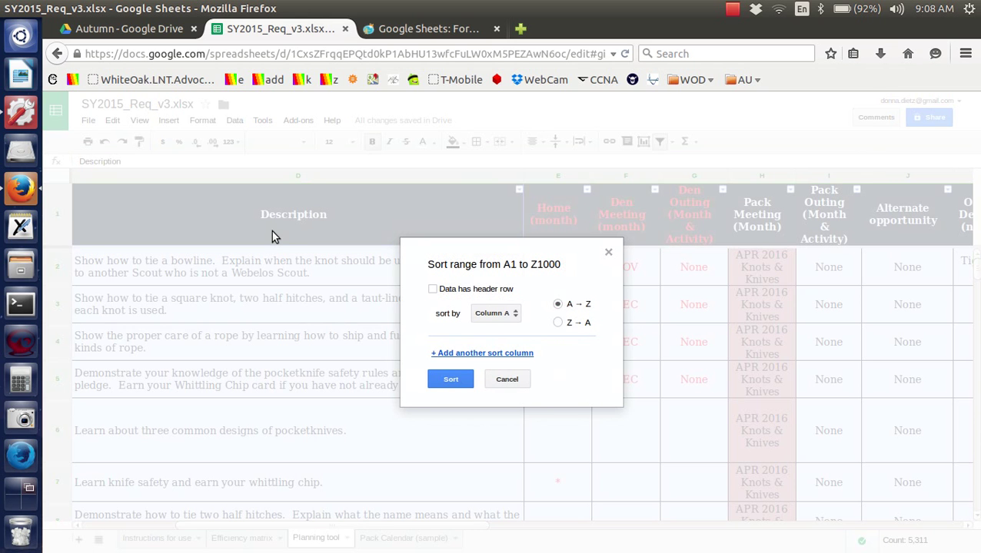
{"action": "left_click", "coordinate": [441, 292]}
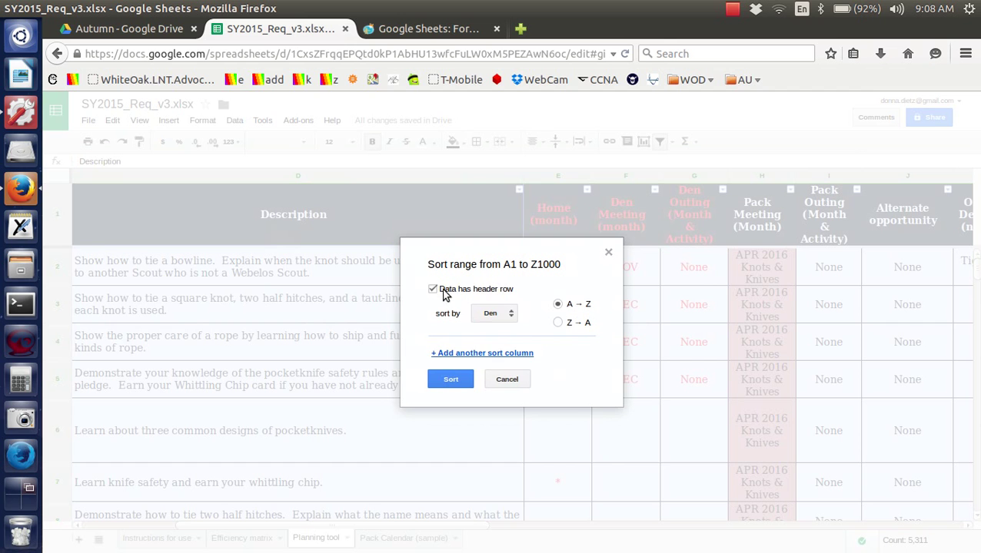
{"action": "left_click", "coordinate": [482, 311]}
{"action": "left_click", "coordinate": [481, 310]}
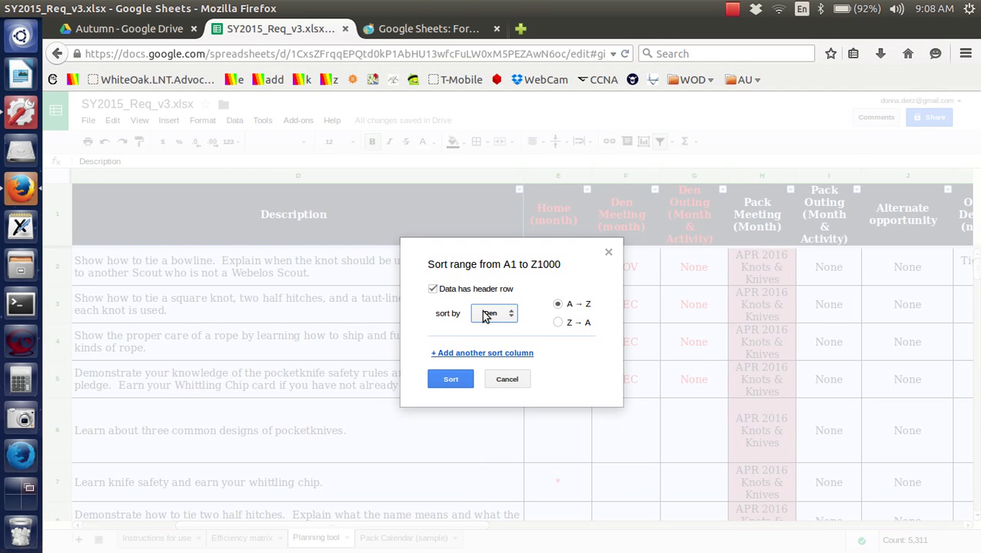
{"action": "left_click", "coordinate": [482, 353]}
{"action": "left_click", "coordinate": [484, 358]}
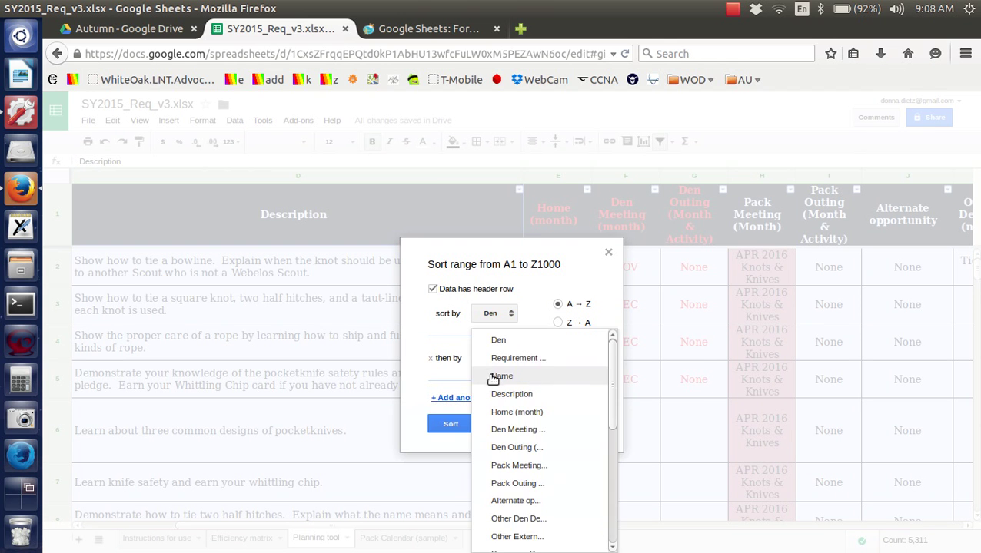
{"action": "left_click", "coordinate": [498, 375]}
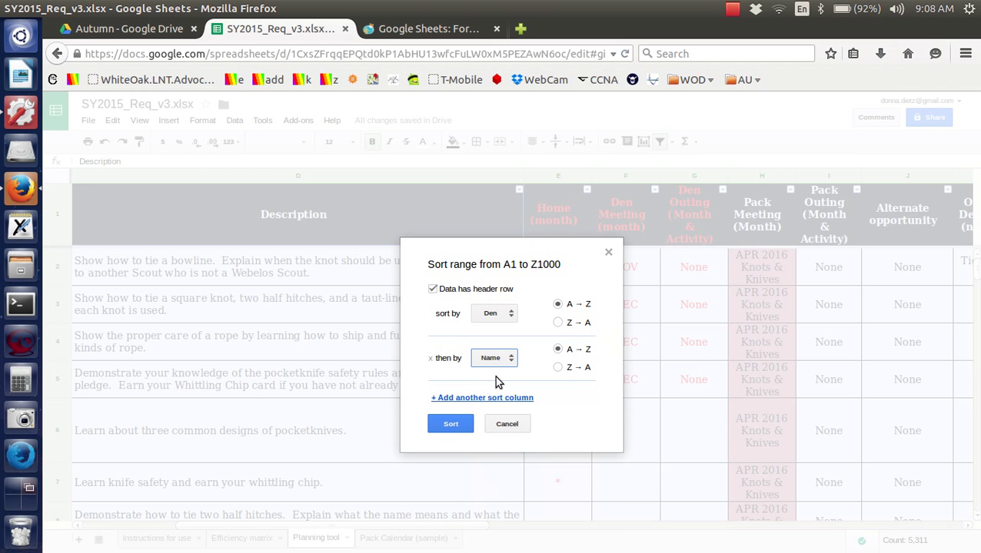
{"action": "left_click", "coordinate": [449, 427]}
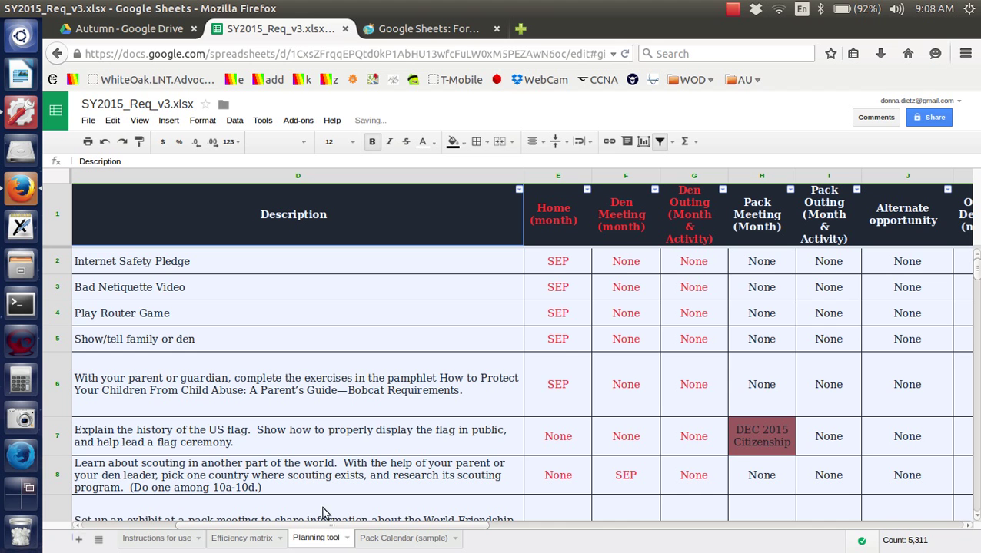
Scroll back to column A and clear the whole-sheet selection
{"action": "left_click", "coordinate": [90, 528]}
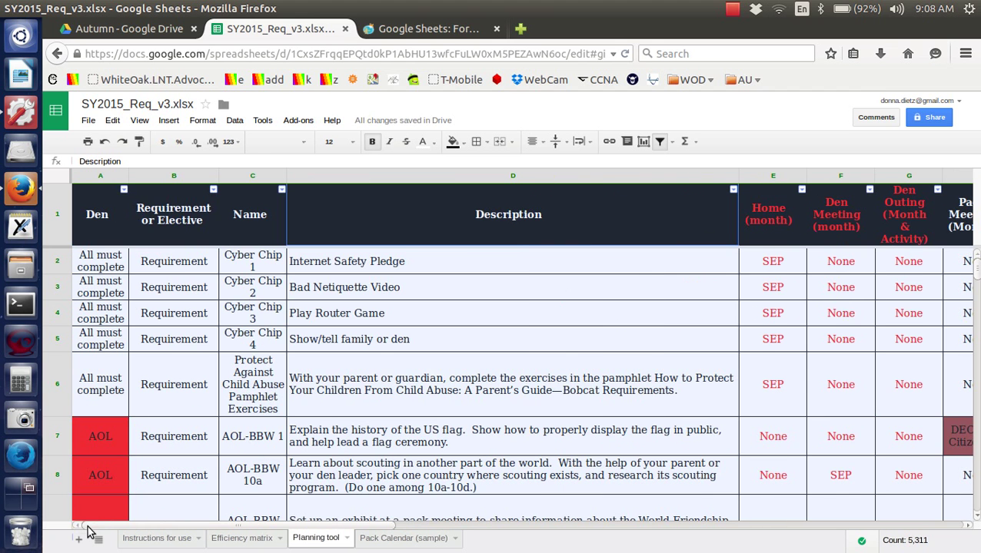
{"action": "left_click", "coordinate": [505, 333]}
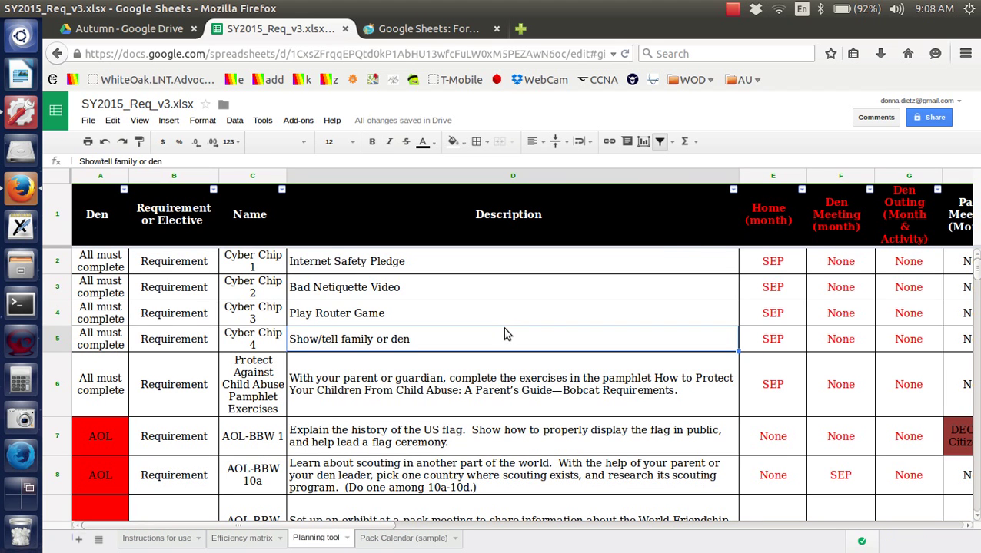
{"action": "left_click", "coordinate": [731, 10]}
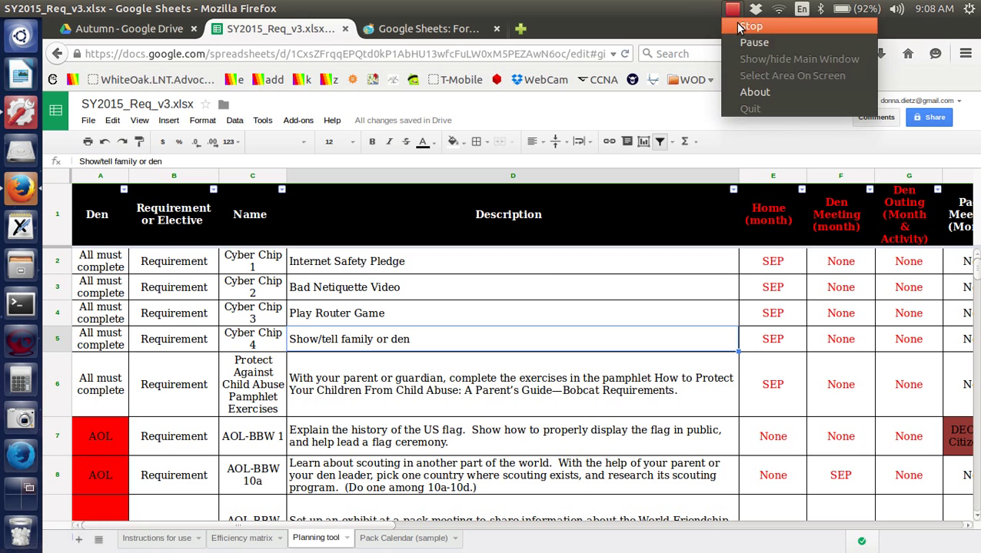
{"action": "left_click", "coordinate": [742, 43]}
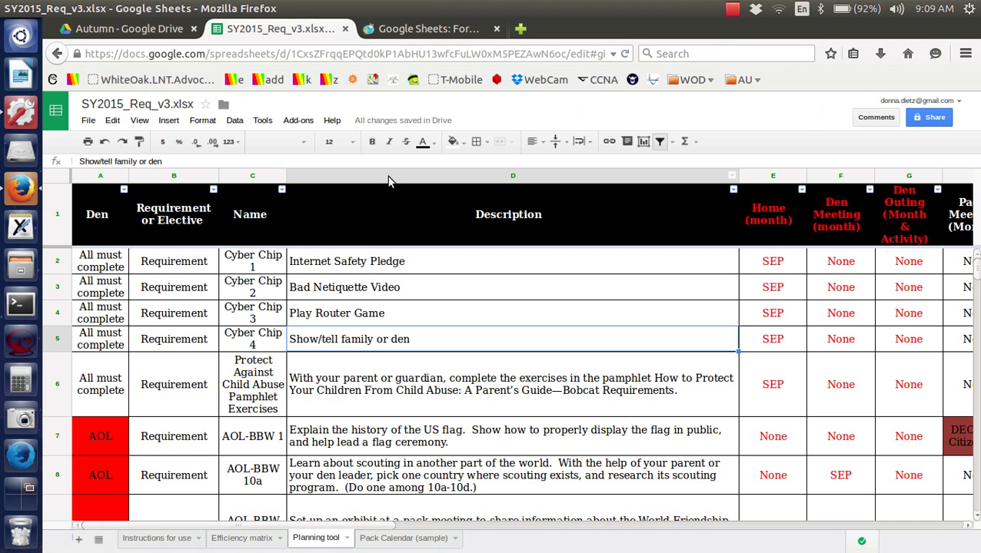
Select columns E through G (Home, Den Meeting, Den Outing) as one block
{"action": "left_click", "coordinate": [769, 176]}
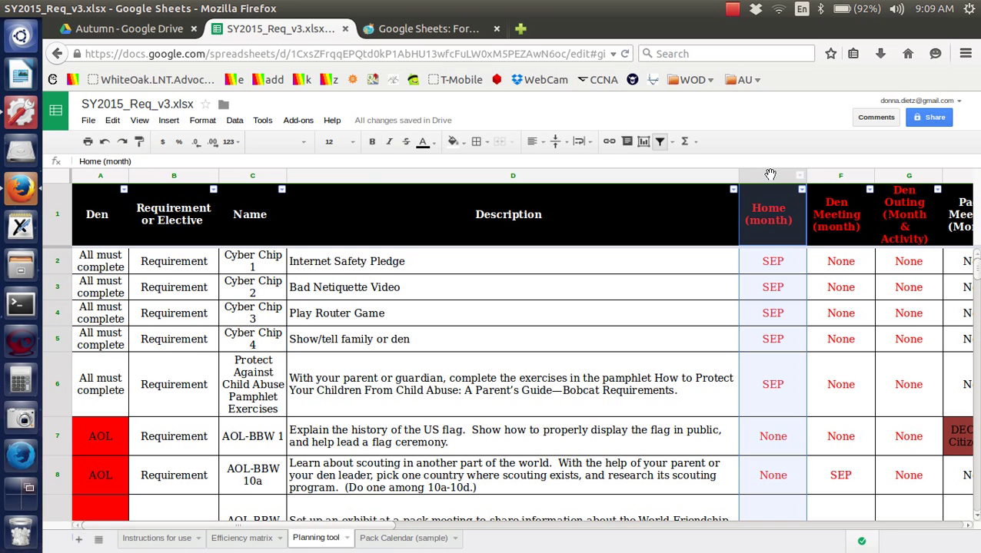
{"action": "left_click", "coordinate": [901, 180], "text": "shift"}
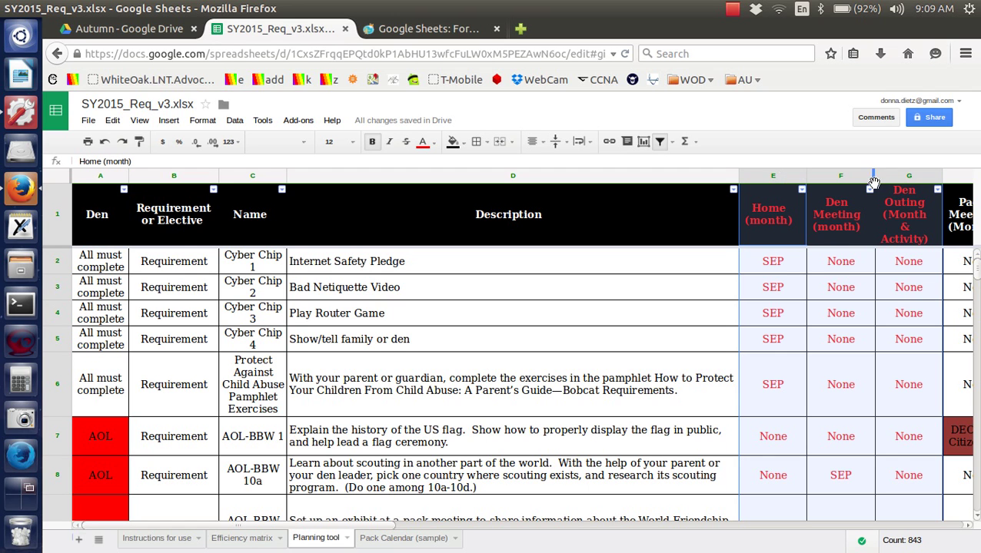
{"action": "left_click", "coordinate": [689, 182]}
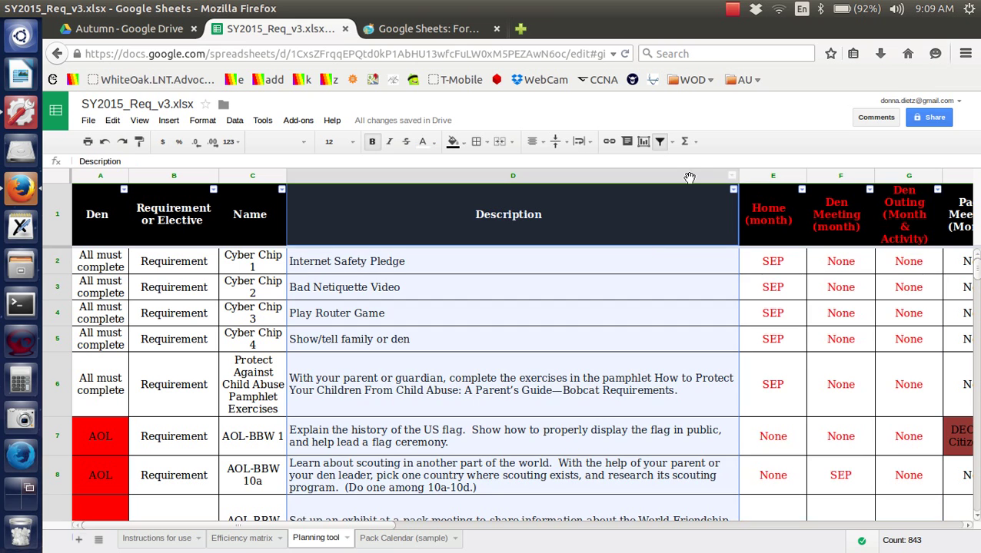
{"action": "left_click", "coordinate": [767, 177]}
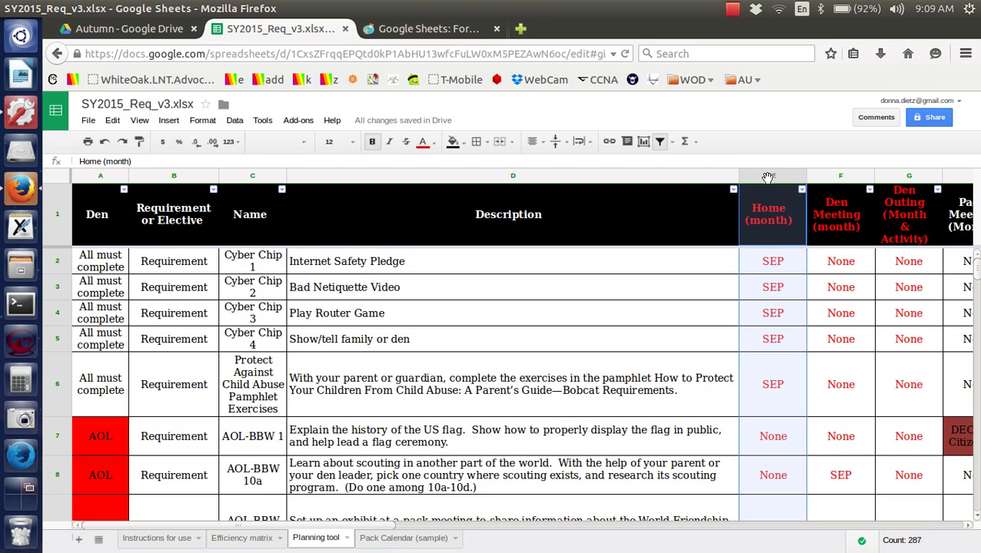
{"action": "left_click", "coordinate": [900, 178], "text": "ctrl"}
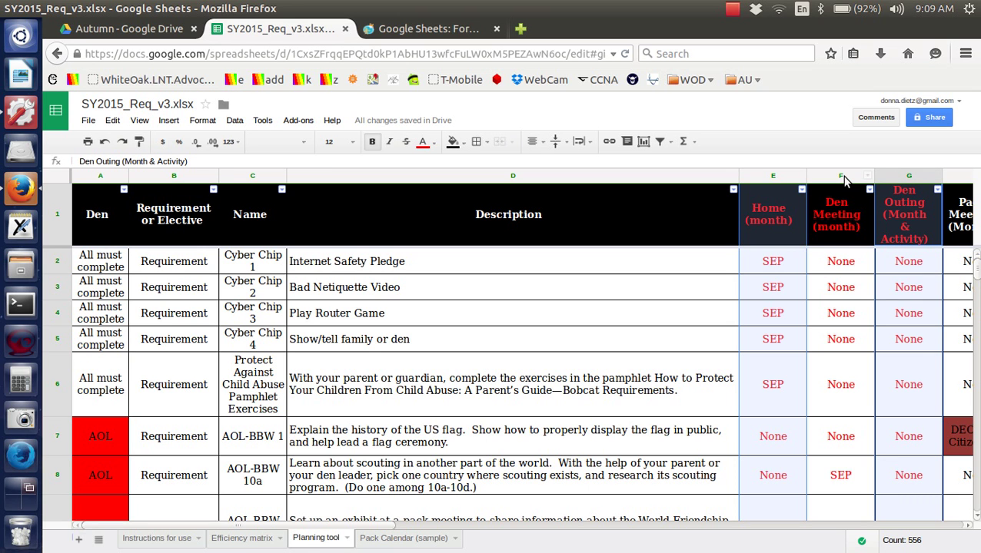
{"action": "left_click", "coordinate": [778, 178]}
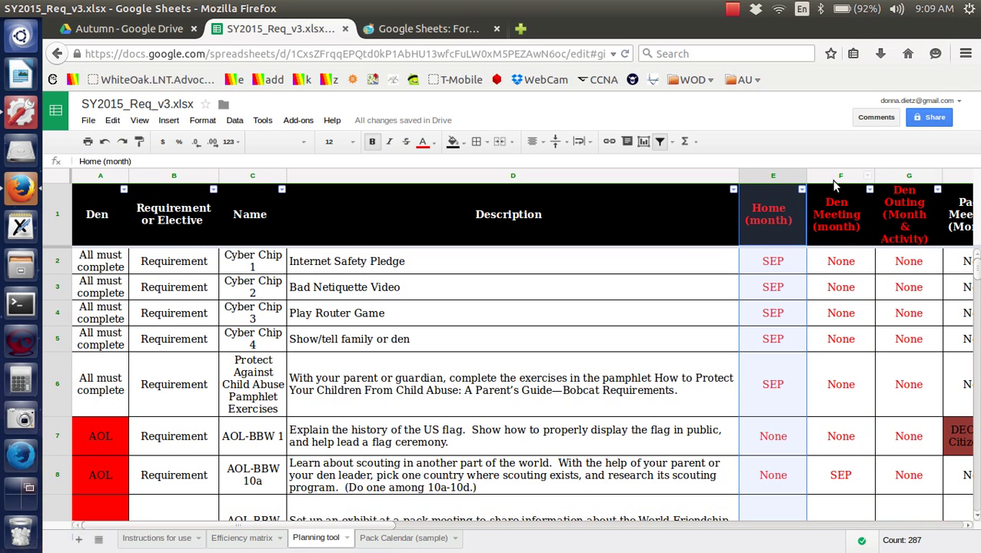
{"action": "left_click", "coordinate": [885, 176], "text": "shift"}
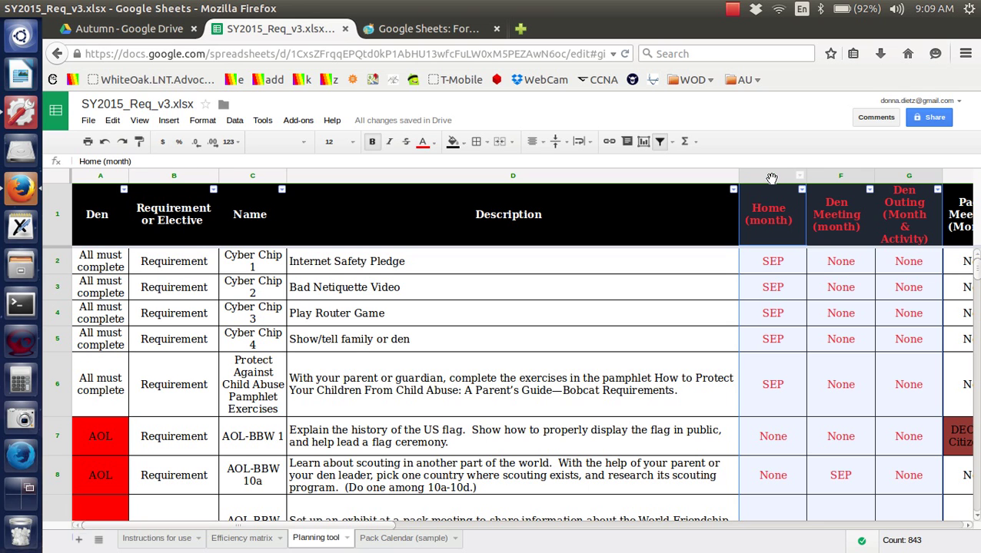
{"action": "left_click_drag", "start_coordinate": [771, 178], "coordinate": [773, 182]}
Hide the Home, Den Meeting and Den Outing columns E–G from the header context menu
{"action": "right_click", "coordinate": [772, 182]}
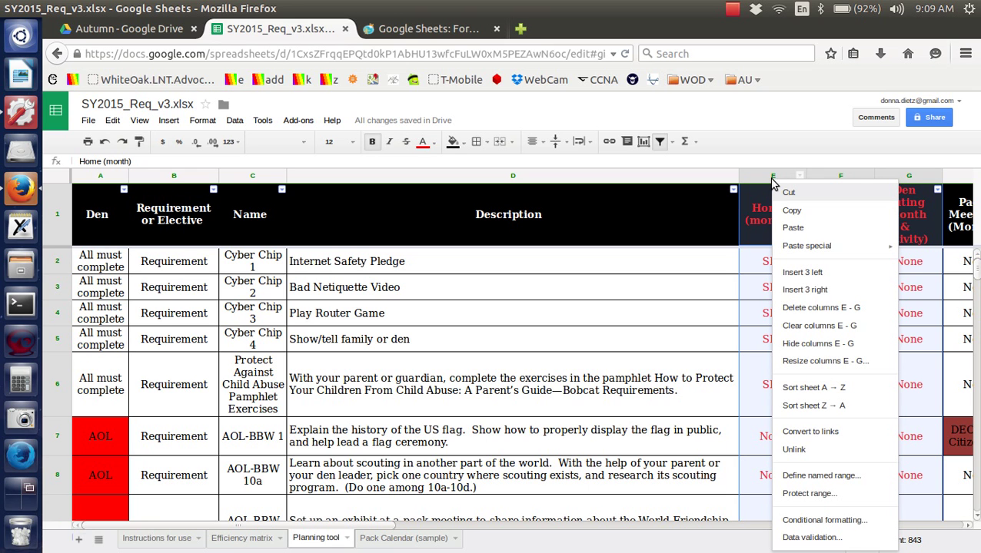
{"action": "left_click", "coordinate": [836, 348]}
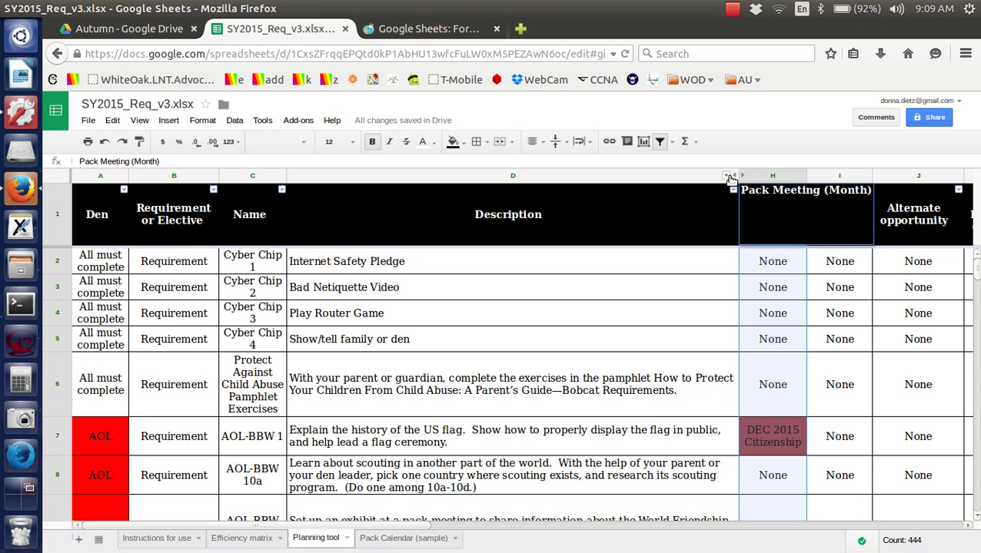
{"action": "left_click", "coordinate": [737, 177]}
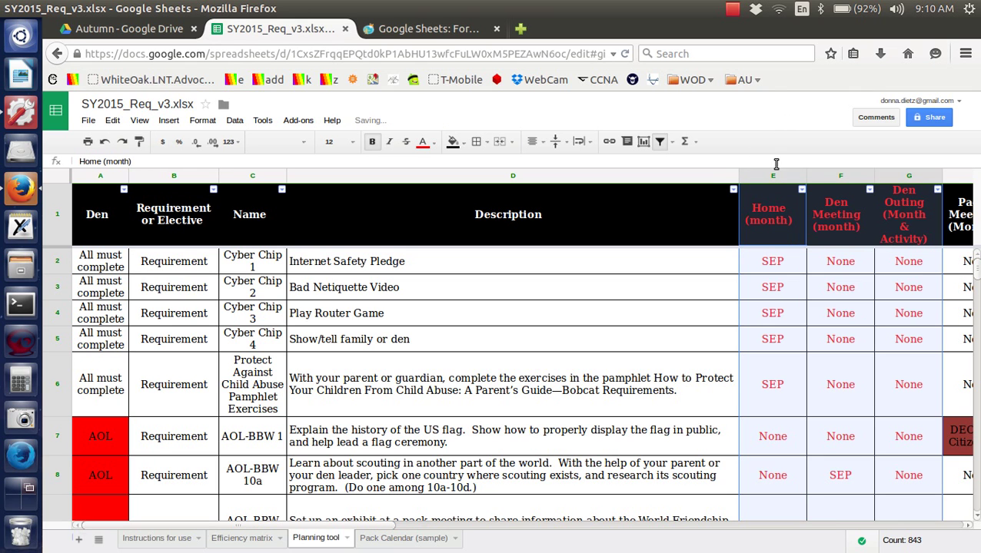
{"action": "right_click", "coordinate": [765, 178]}
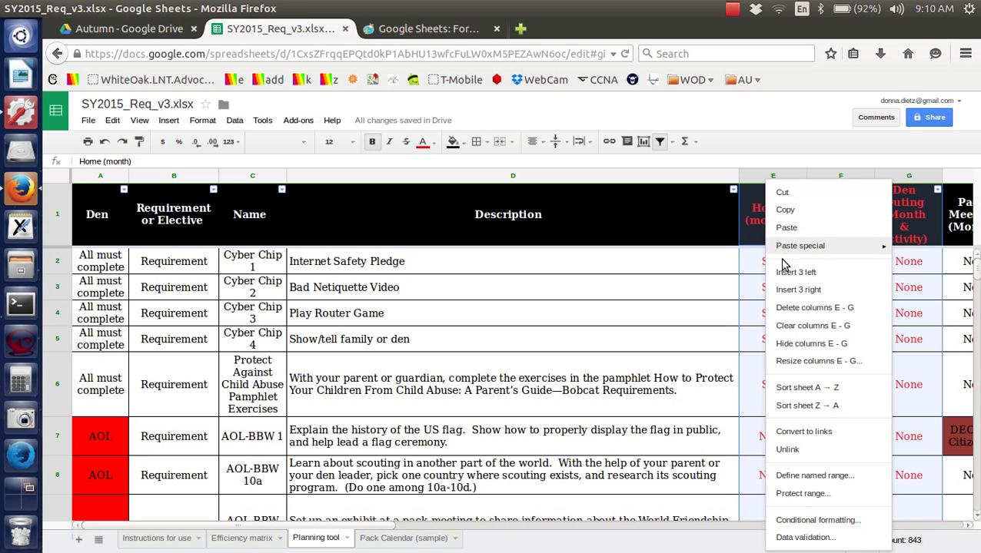
{"action": "left_click", "coordinate": [802, 344]}
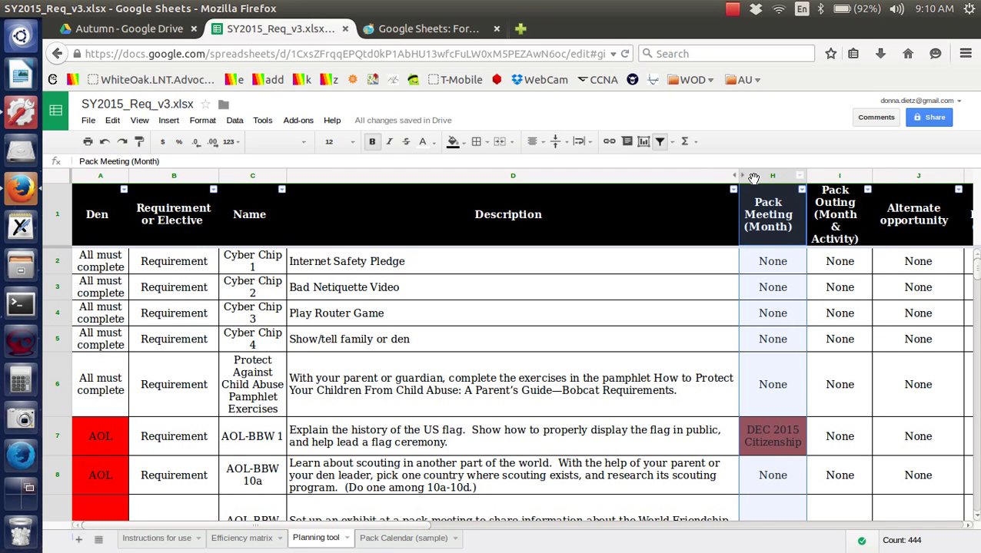
Unhide columns E–G (Home, Den Meeting, Den Outing) from the selection spanning columns D to H
{"action": "right_click", "coordinate": [754, 178]}
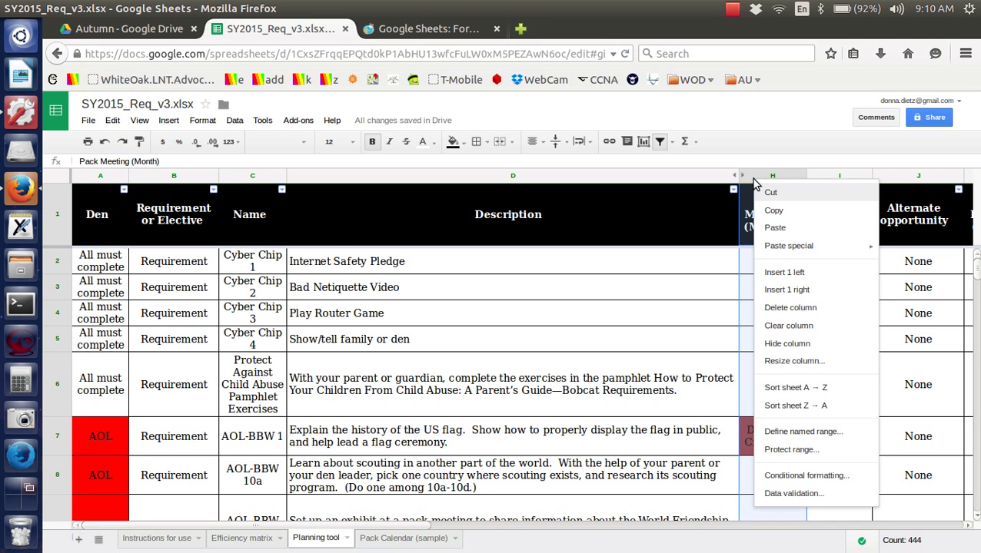
{"action": "left_click", "coordinate": [680, 173]}
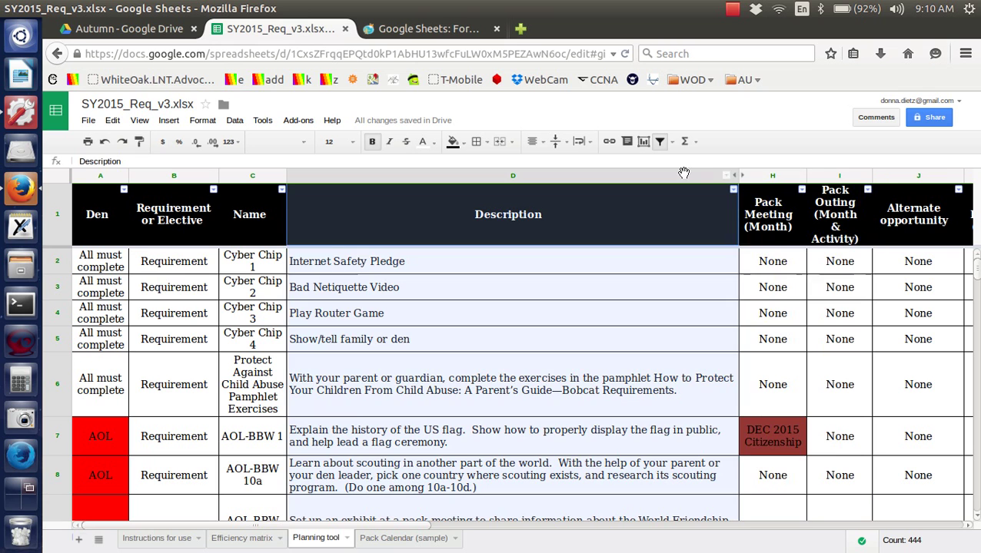
{"action": "left_click", "coordinate": [756, 176], "text": "ctrl"}
{"action": "right_click", "coordinate": [756, 177]}
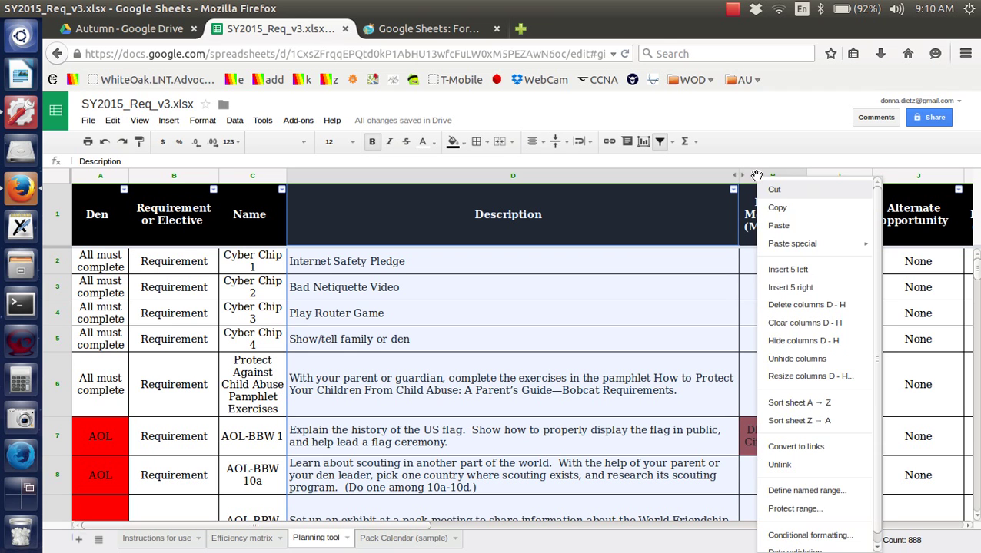
{"action": "left_click", "coordinate": [829, 362]}
{"action": "left_click", "coordinate": [657, 286]}
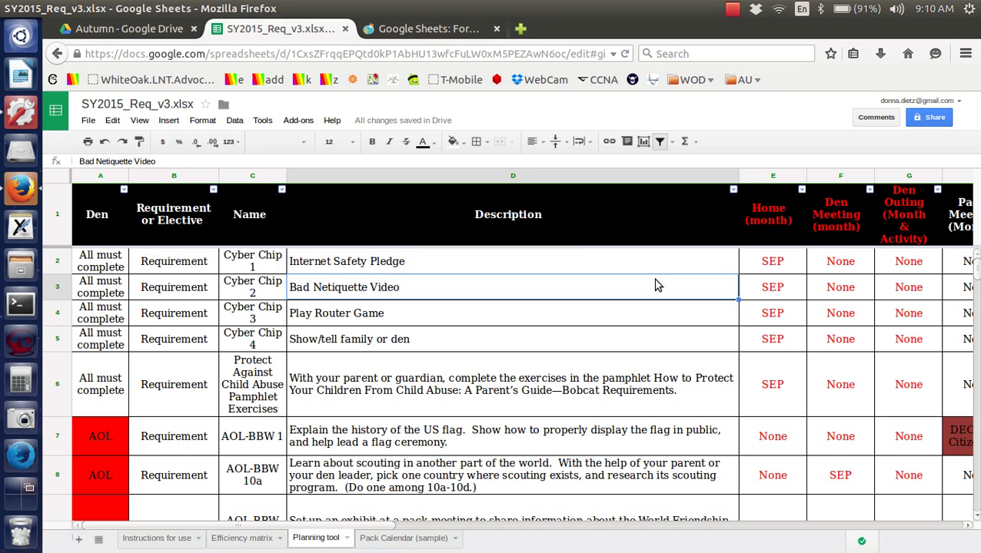
Show the Efficiency matrix sheet zoomed out with the Total column visible, and select empty cell P16
{"action": "left_click", "coordinate": [241, 538]}
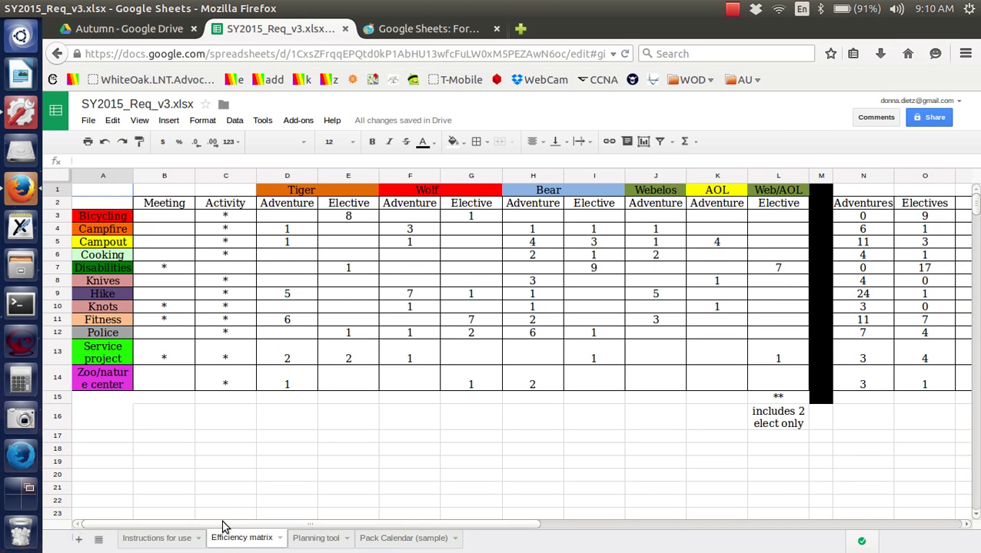
{"action": "key", "text": "ctrl+minus"}
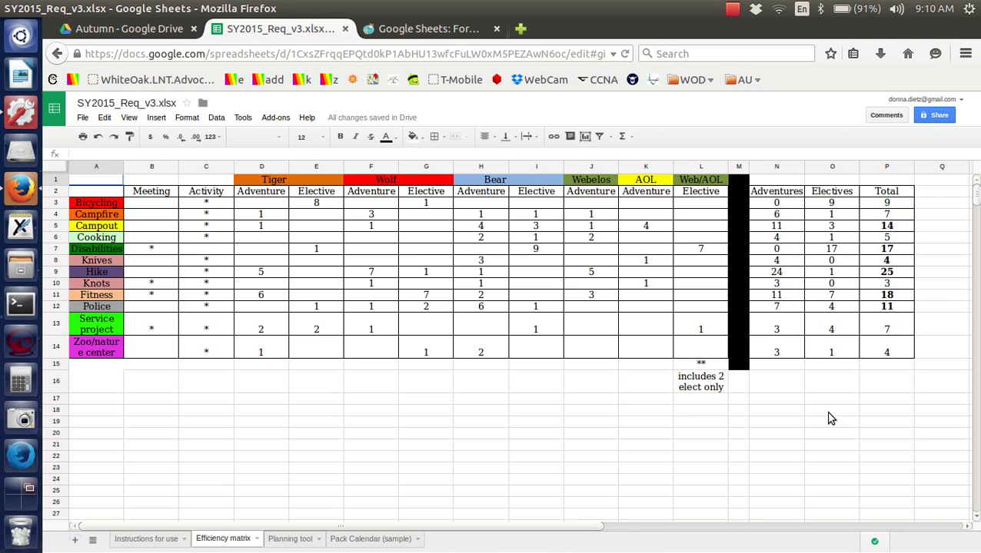
{"action": "left_click", "coordinate": [898, 385]}
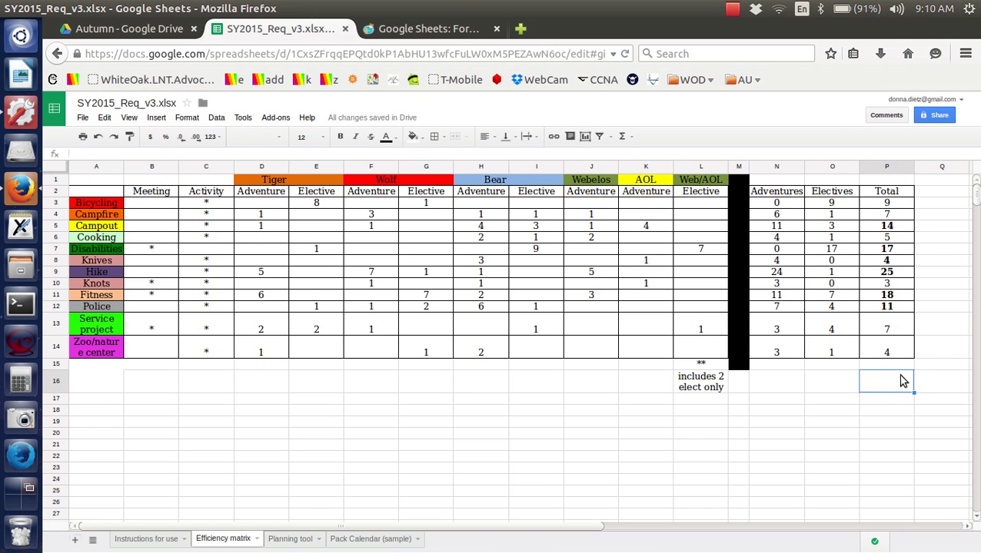
Replace the test text in P16 with =SUM(P3:P14), giving a grand total of 124
{"action": "left_click", "coordinate": [111, 153]}
{"action": "type", "text": "a;lksdfjad;sklj"}
{"action": "key", "text": "Return"}
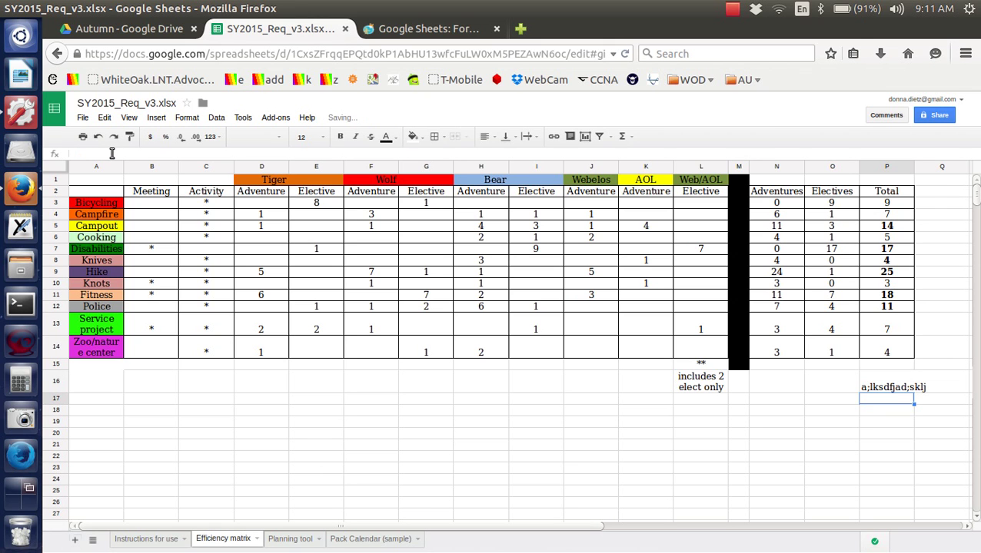
{"action": "left_click", "coordinate": [888, 388]}
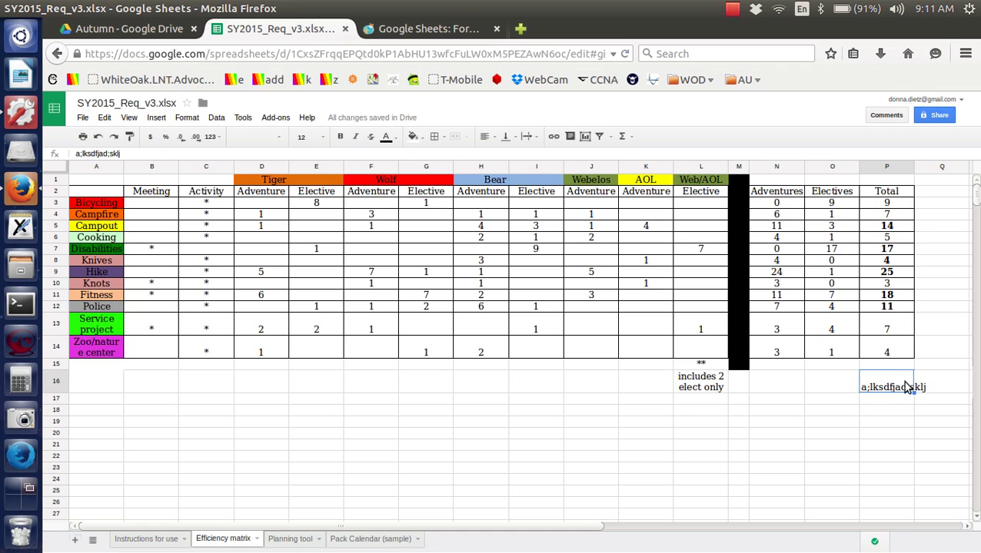
{"action": "left_click", "coordinate": [147, 153]}
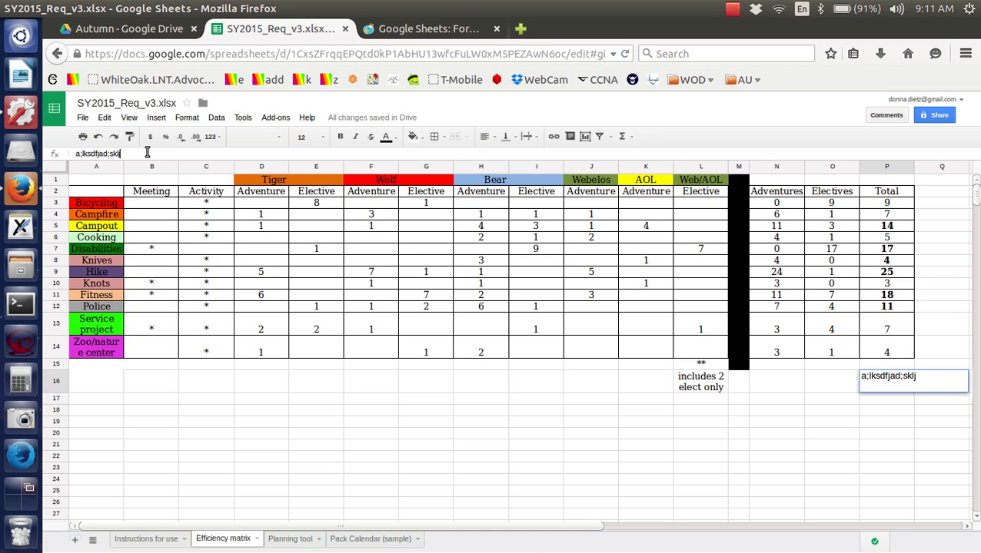
{"action": "key", "text": "BackSpace"}
{"action": "key", "text": "BackSpace"}
{"action": "key", "text": "BackSpace"}
{"action": "key", "text": "BackSpace"}
{"action": "key", "text": "BackSpace"}
{"action": "key", "text": "BackSpace"}
{"action": "key", "text": "BackSpace"}
{"action": "key", "text": "BackSpace"}
{"action": "key", "text": "BackSpace"}
{"action": "key", "text": "BackSpace"}
{"action": "key", "text": "BackSpace"}
{"action": "key", "text": "BackSpace"}
{"action": "key", "text": "BackSpace"}
{"action": "key", "text": "BackSpace"}
{"action": "key", "text": "BackSpace"}
{"action": "type", "text": "="}
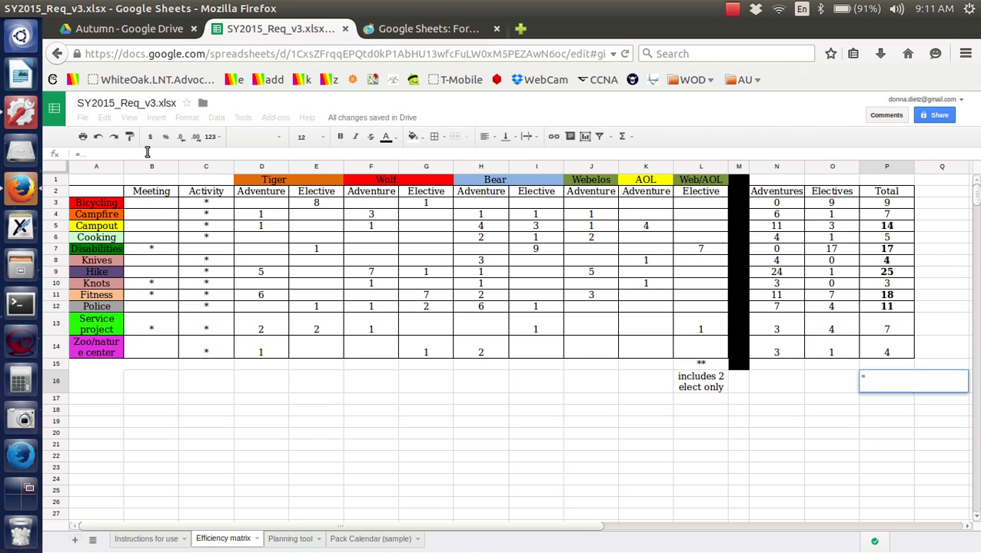
{"action": "type", "text": "P16"}
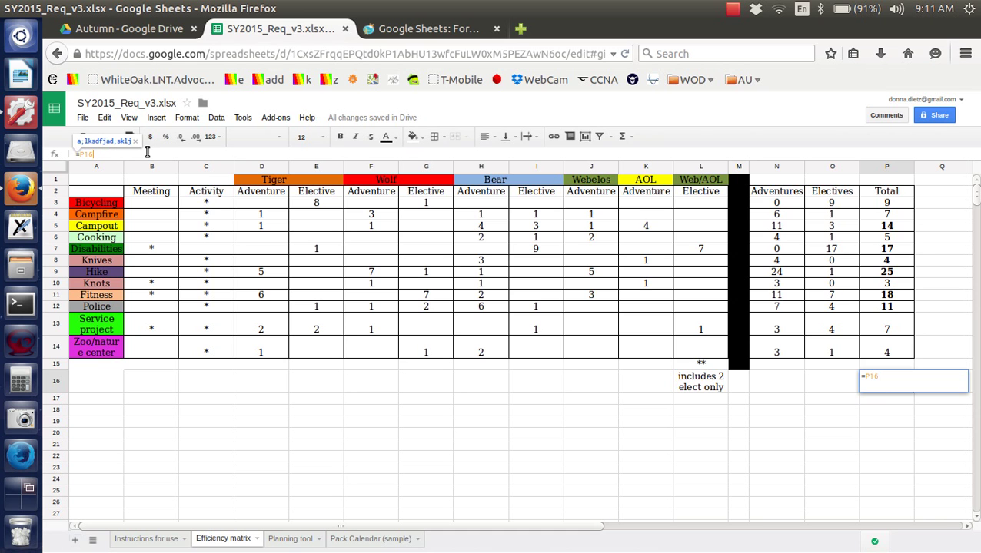
{"action": "key", "text": "BackSpace"}
{"action": "key", "text": "BackSpace"}
{"action": "key", "text": "BackSpace"}
{"action": "type", "text": "sum("}
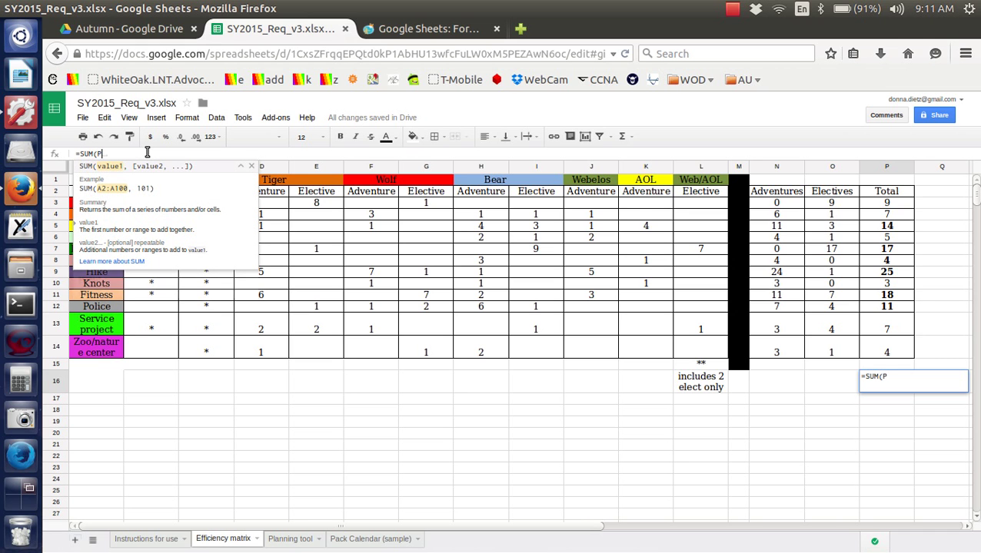
{"action": "type", "text": "P3"}
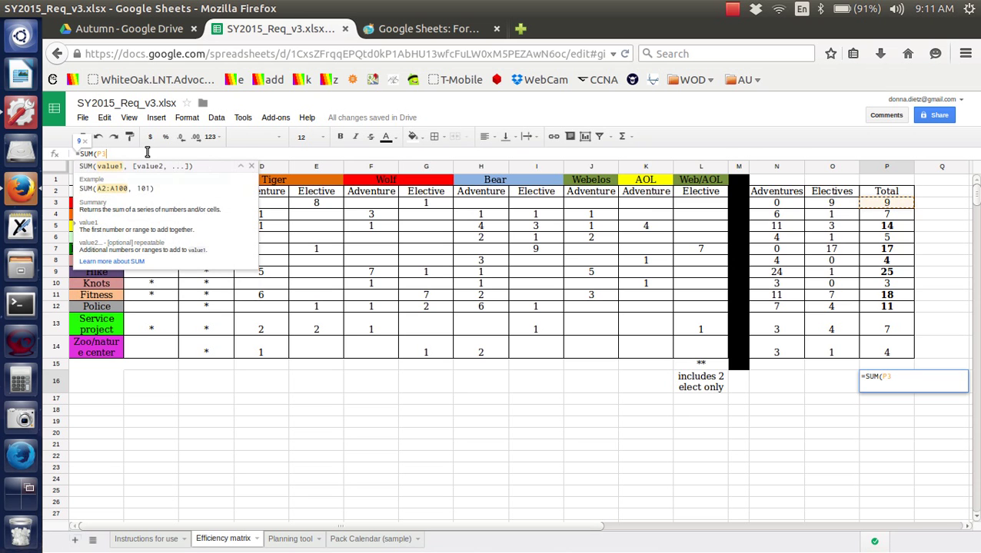
{"action": "type", "text": ":"}
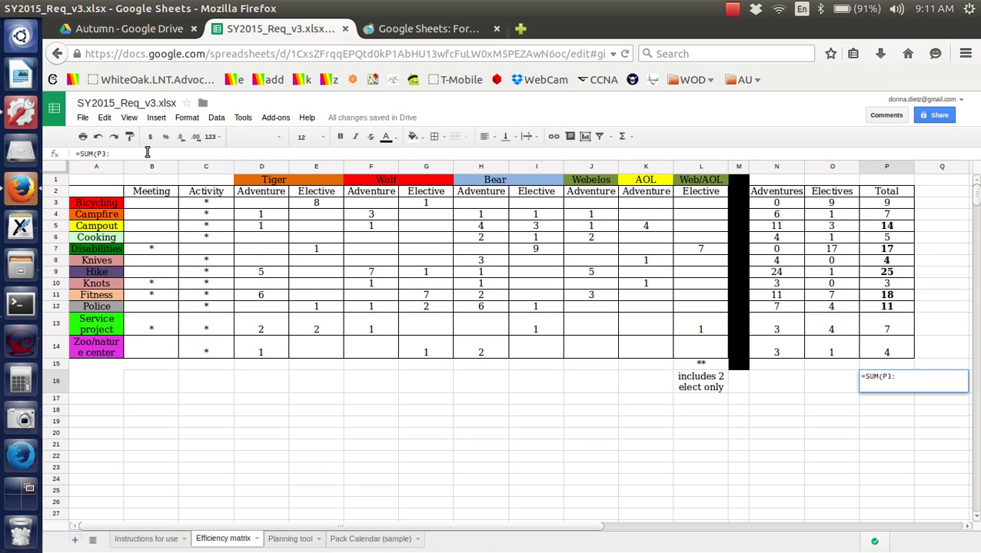
{"action": "type", "text": "P14)"}
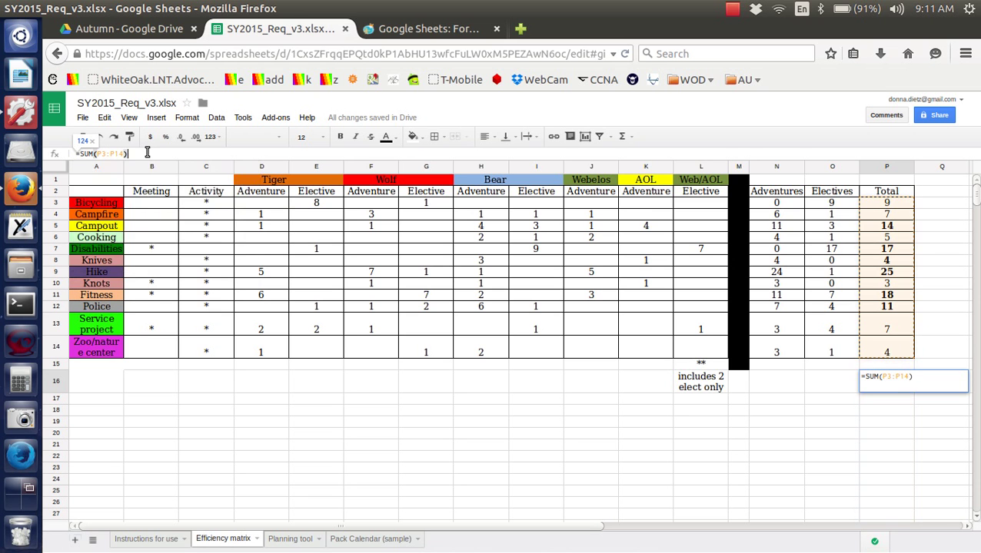
{"action": "key", "text": "Return"}
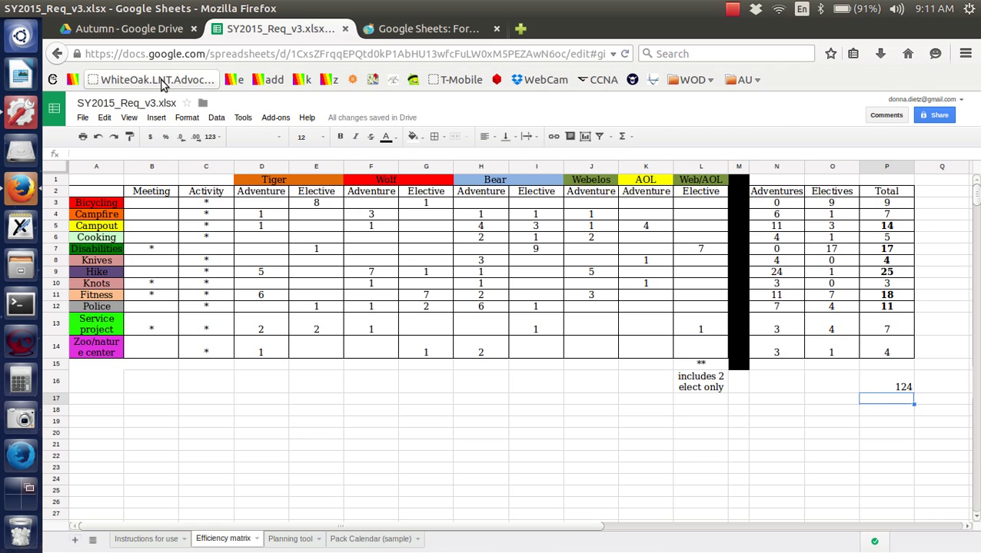
Widen column A for the activity names, then inspect the formulas behind the 124 and Campout totals
{"action": "left_click", "coordinate": [93, 168]}
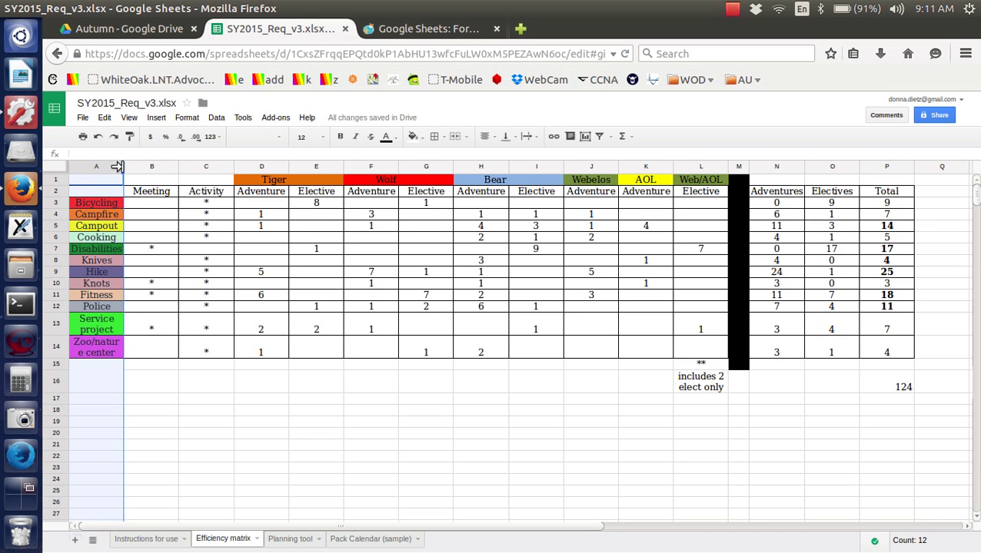
{"action": "left_click_drag", "start_coordinate": [123, 167], "coordinate": [139, 169]}
{"action": "left_click", "coordinate": [213, 426]}
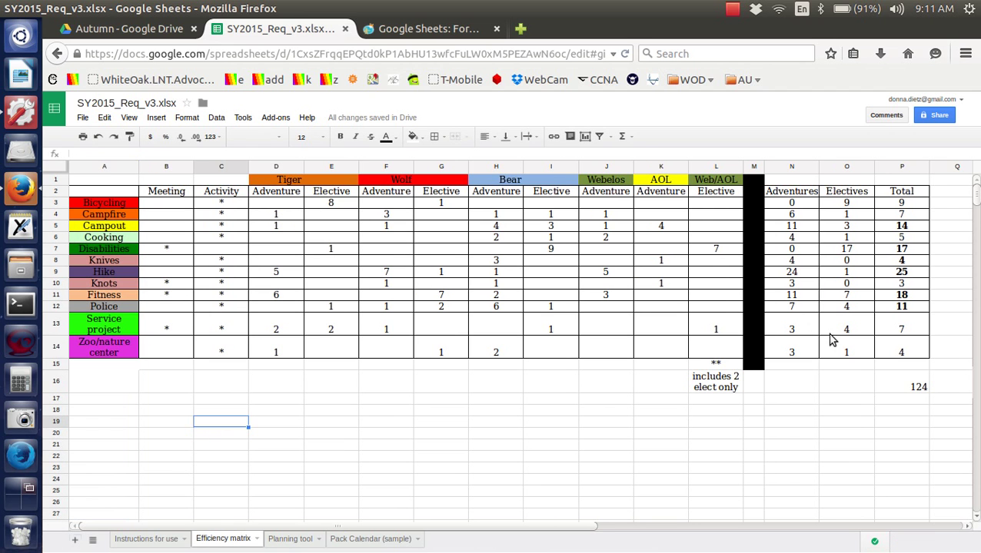
{"action": "left_click", "coordinate": [897, 388]}
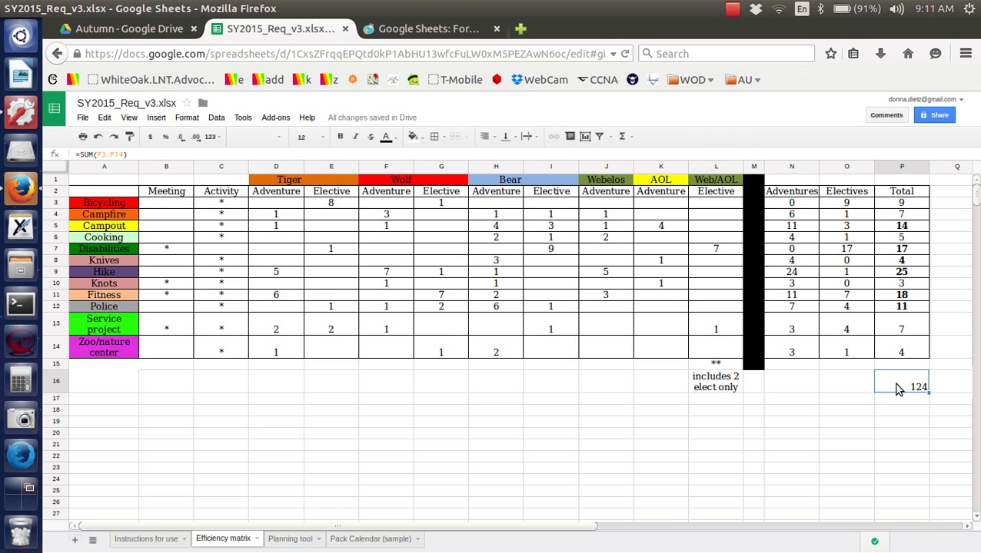
{"action": "left_click", "coordinate": [904, 227]}
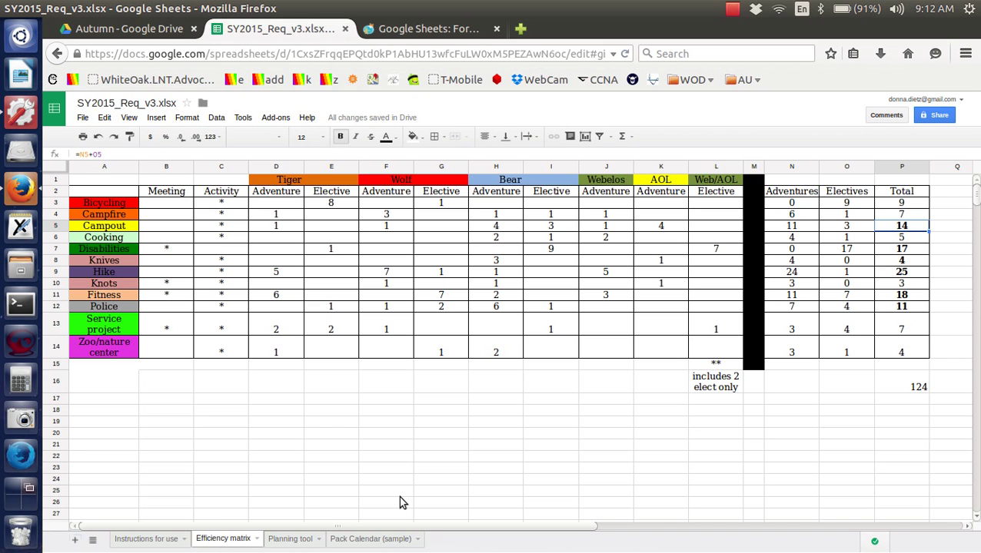
View the Pack Calendar (sample) and Planning tool sheets, ending on Instructions for use
{"action": "left_click", "coordinate": [359, 539]}
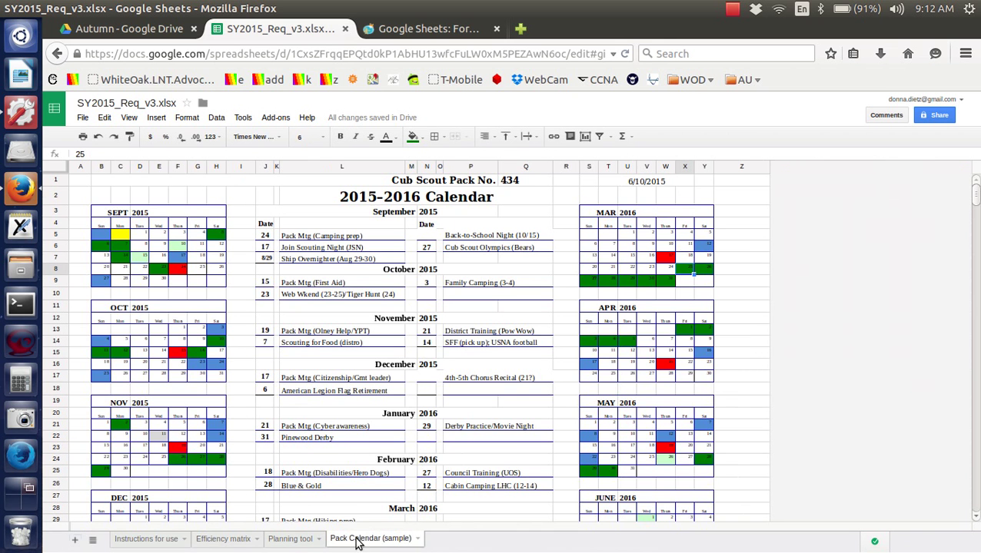
{"action": "left_click", "coordinate": [288, 539]}
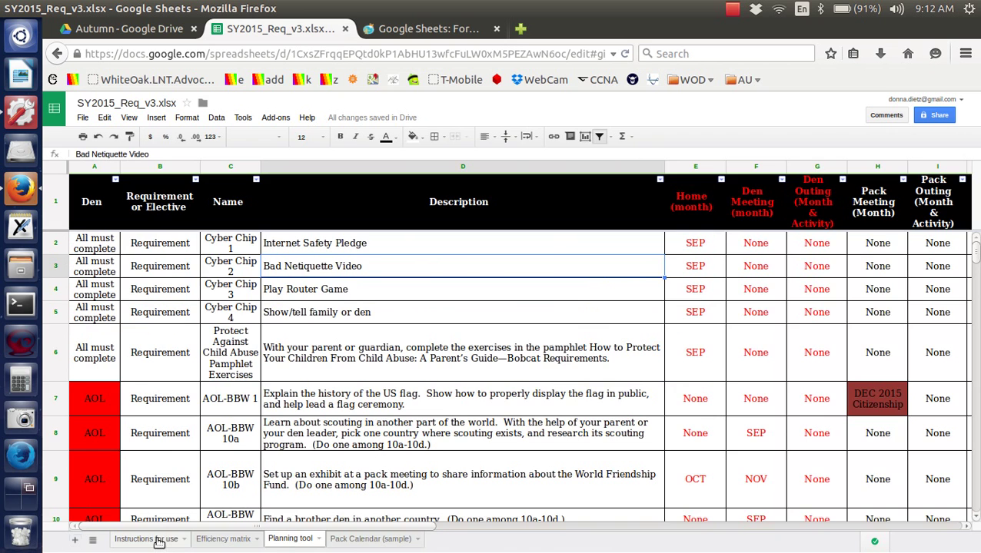
{"action": "left_click", "coordinate": [157, 540]}
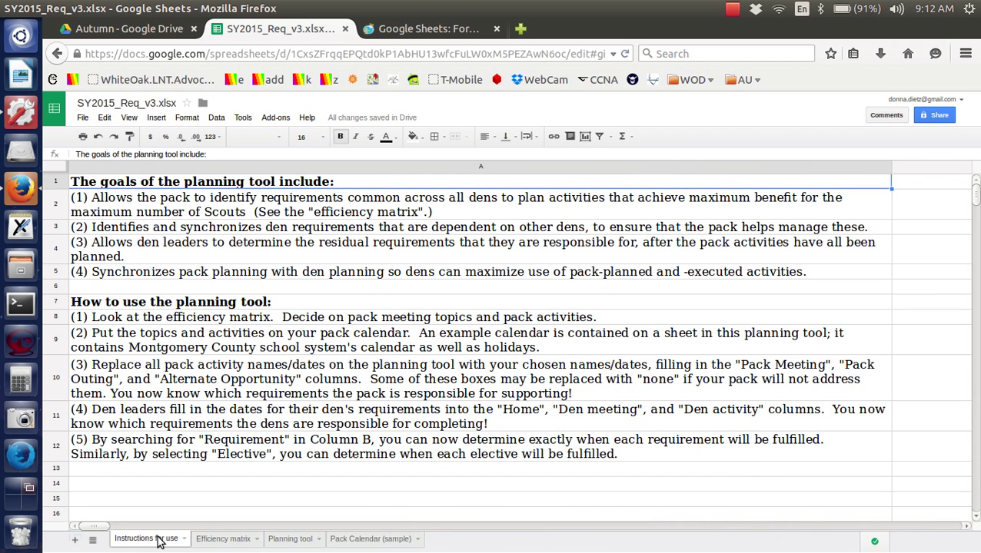